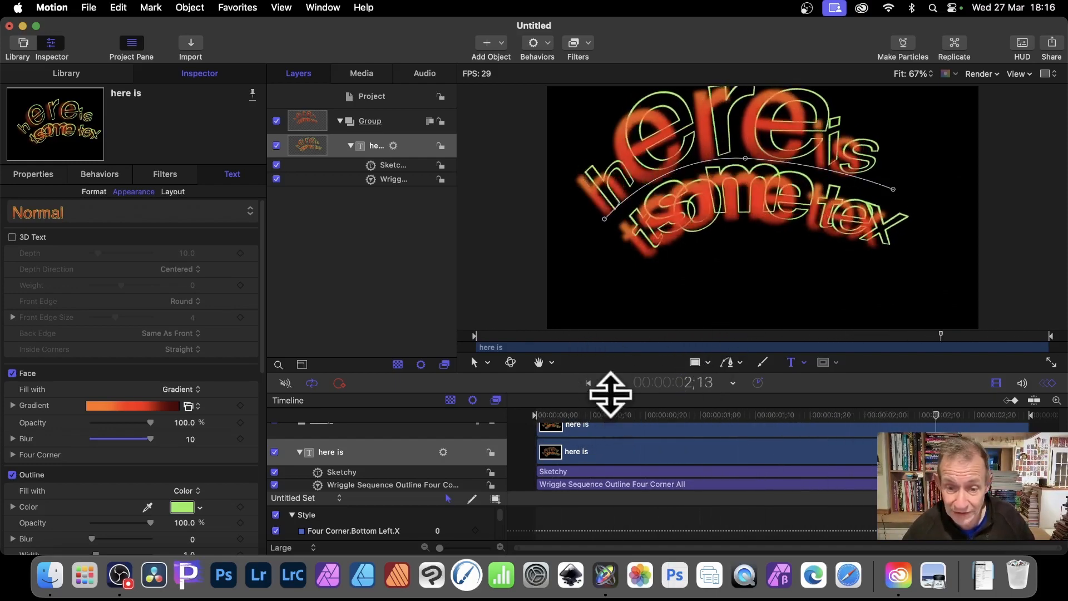
Create a blank Motion Project with the Broadcast HD 1080 preset, 29.97 fps - NTSC and a duration of 3.0 seconds
{"action": "left_click", "coordinate": [92, 7]}
{"action": "left_click", "coordinate": [95, 25]}
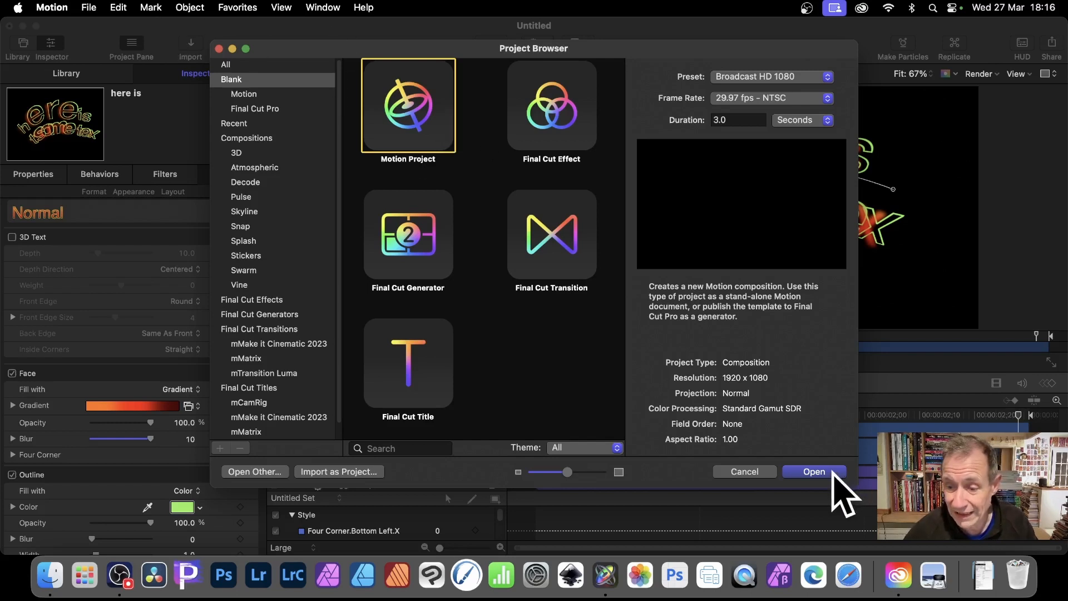
{"action": "left_click", "coordinate": [832, 473]}
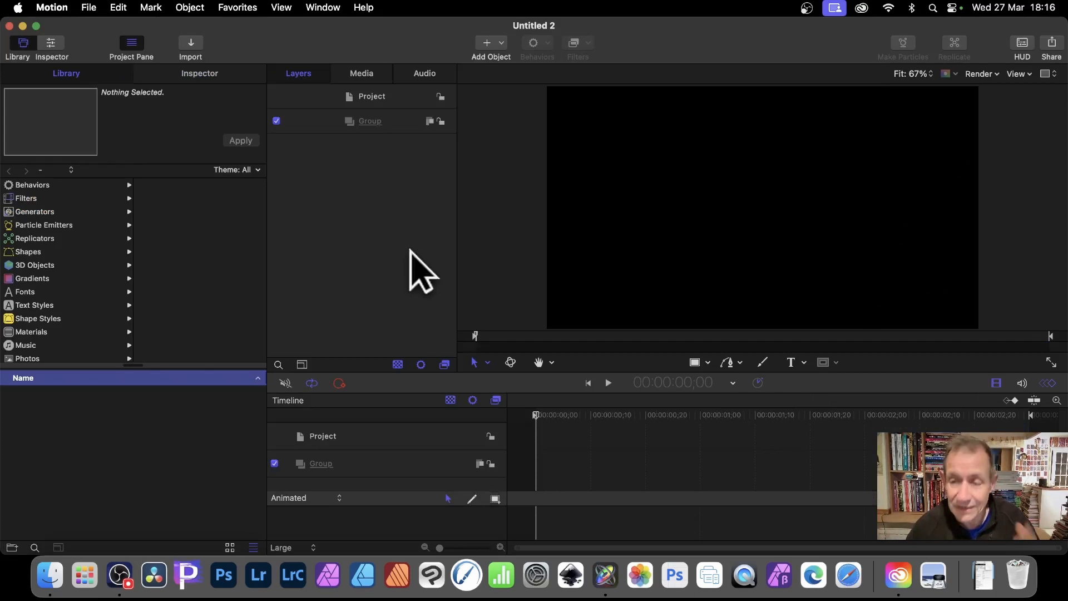
Add a two-line text object reading "Sketchy" and "Text" at about X -675 px, Y 75 px on the canvas
{"action": "left_click", "coordinate": [804, 363]}
{"action": "left_click", "coordinate": [815, 381]}
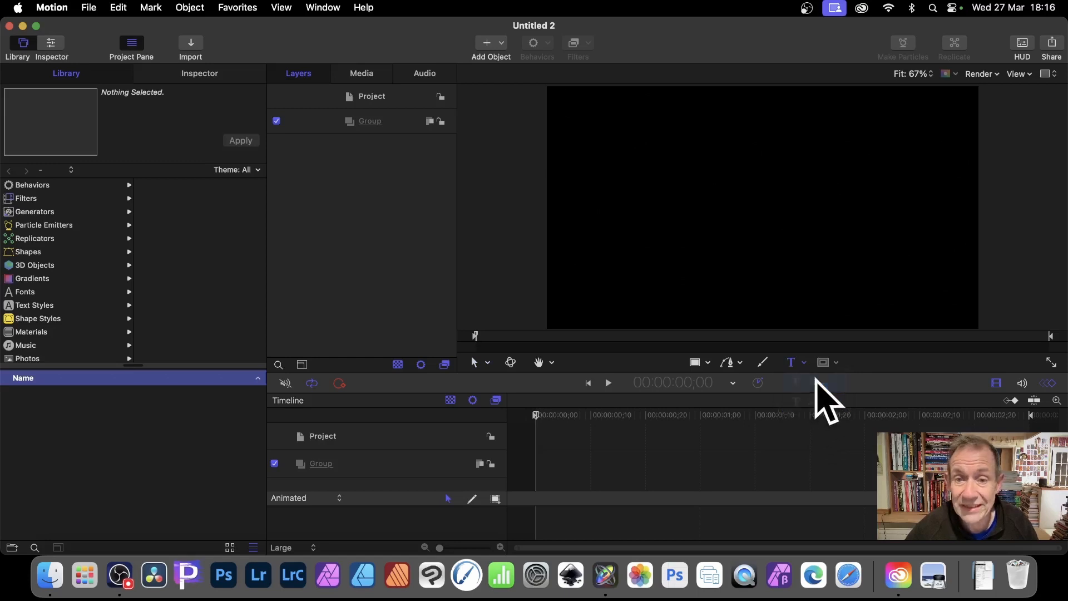
{"action": "left_click", "coordinate": [611, 189]}
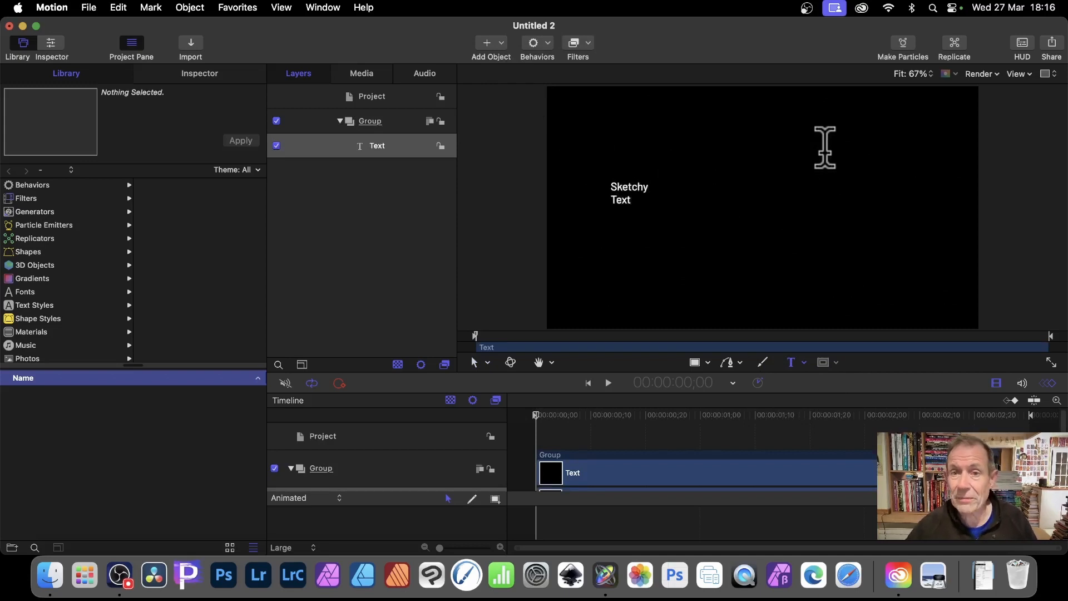
Select all of the text and examine its face, outline, glow and drop shadow appearance settings
{"action": "double_click", "coordinate": [612, 184]}
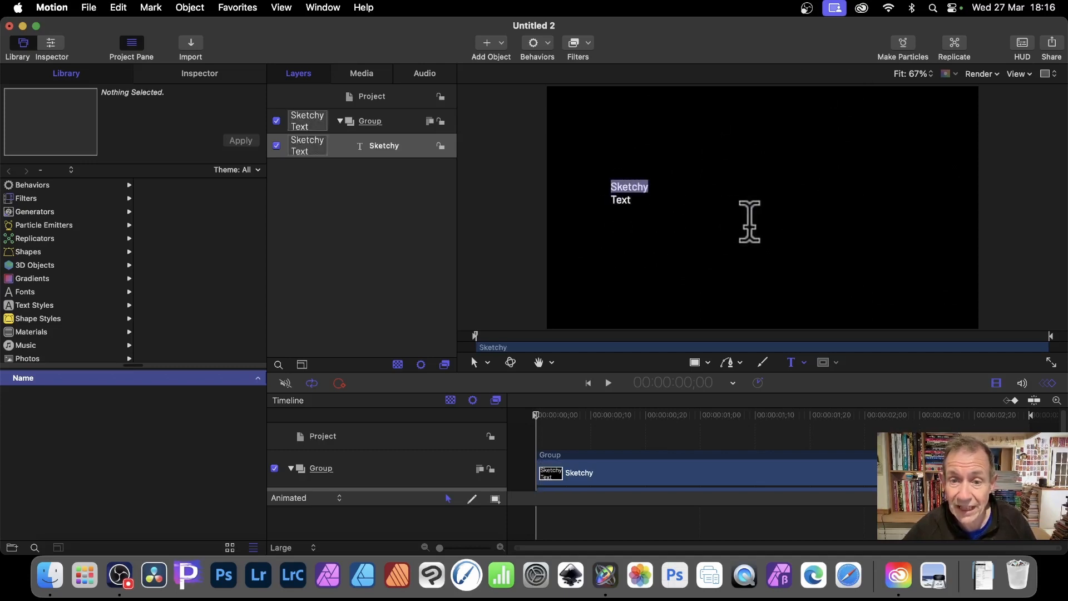
{"action": "key", "text": "super+a"}
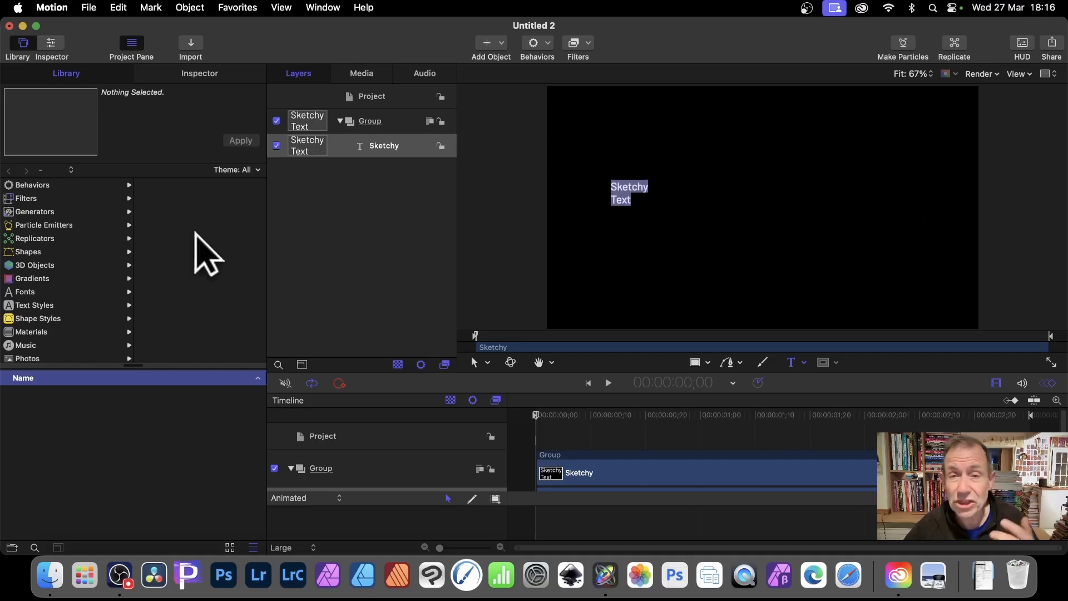
{"action": "left_click", "coordinate": [207, 73]}
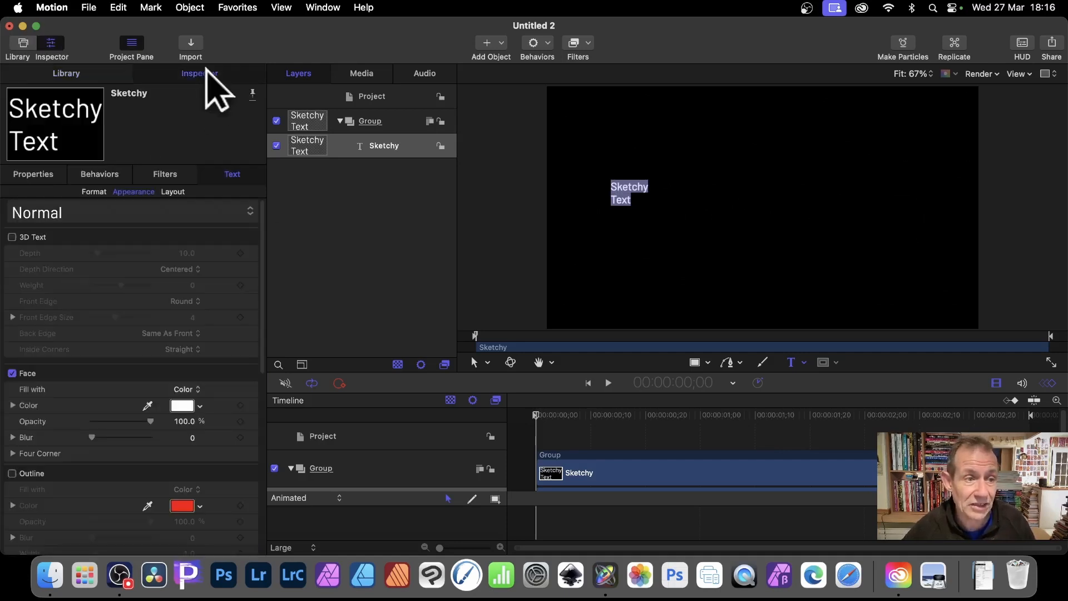
{"action": "scroll", "coordinate": [148, 331], "scroll_direction": "down", "scroll_amount": 3}
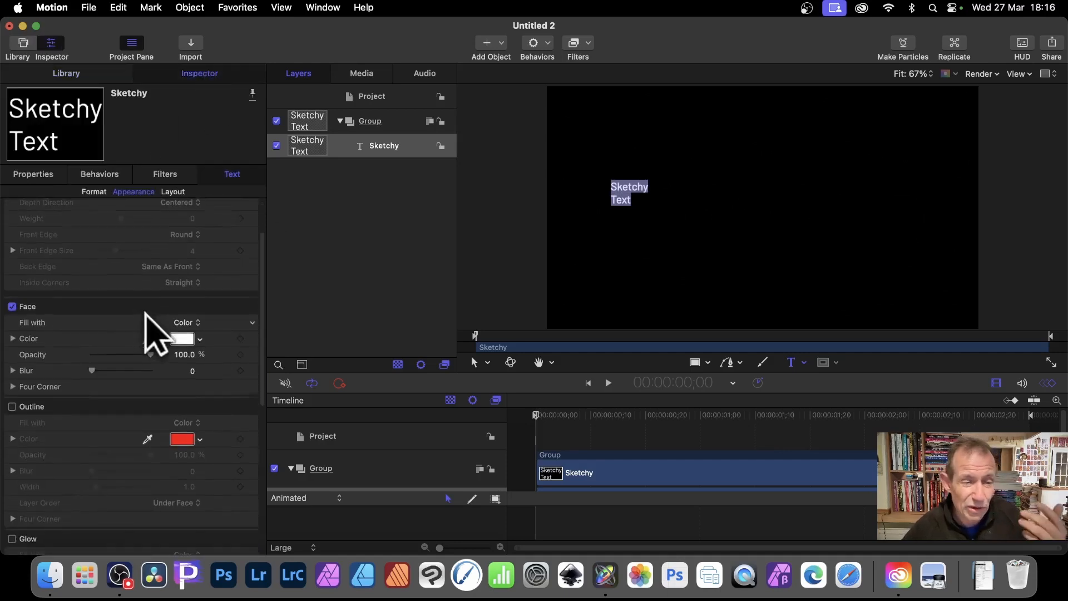
{"action": "scroll", "coordinate": [147, 332], "scroll_direction": "down", "scroll_amount": 1}
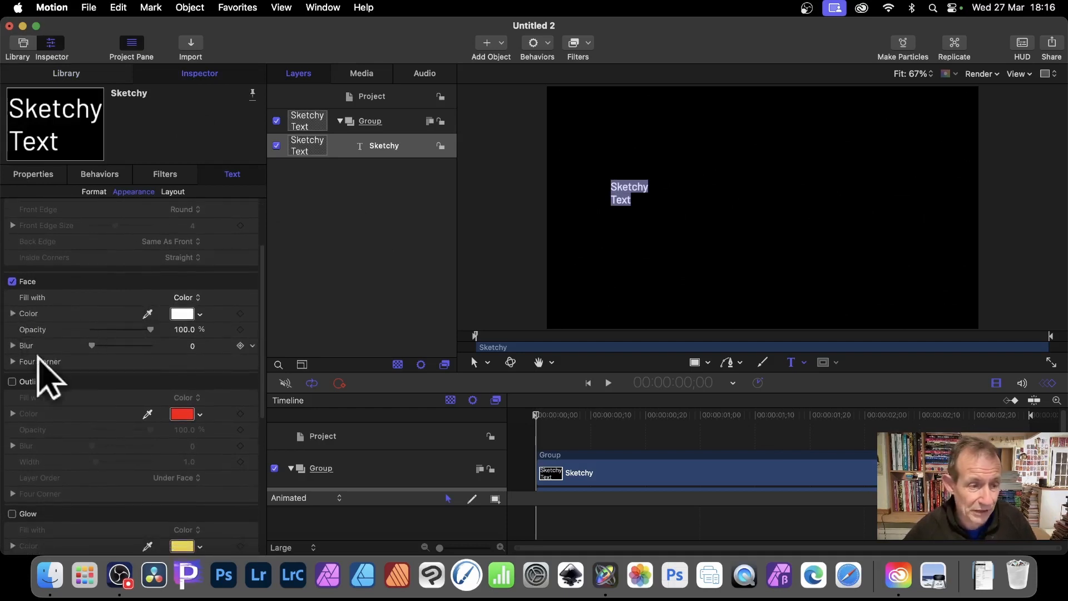
{"action": "scroll", "coordinate": [106, 398], "scroll_direction": "down", "scroll_amount": 1}
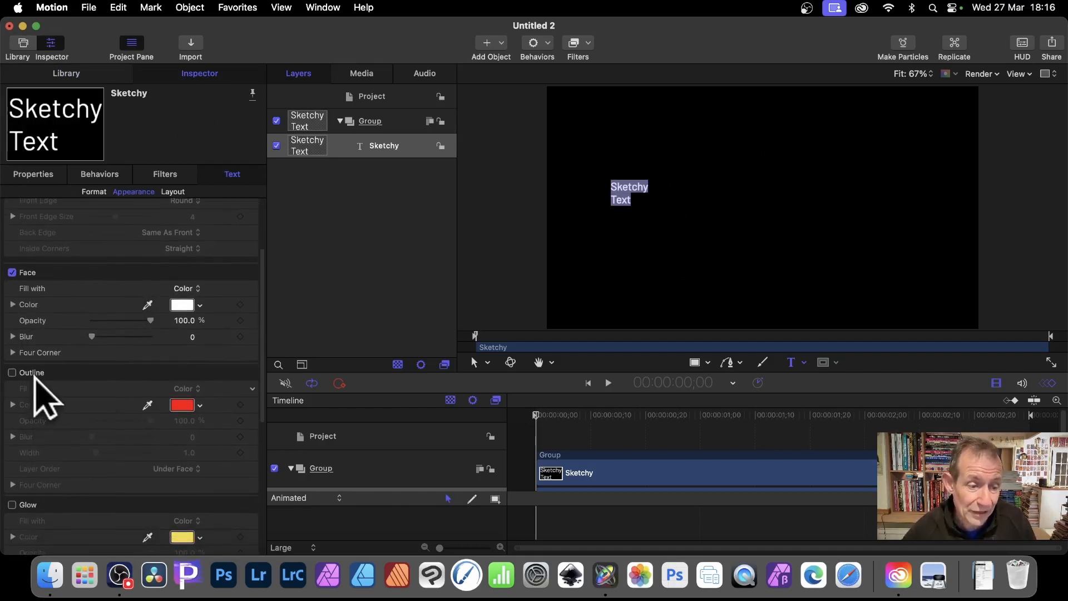
{"action": "scroll", "coordinate": [83, 395], "scroll_direction": "down", "scroll_amount": 4}
{"action": "scroll", "coordinate": [127, 396], "scroll_direction": "down", "scroll_amount": 6}
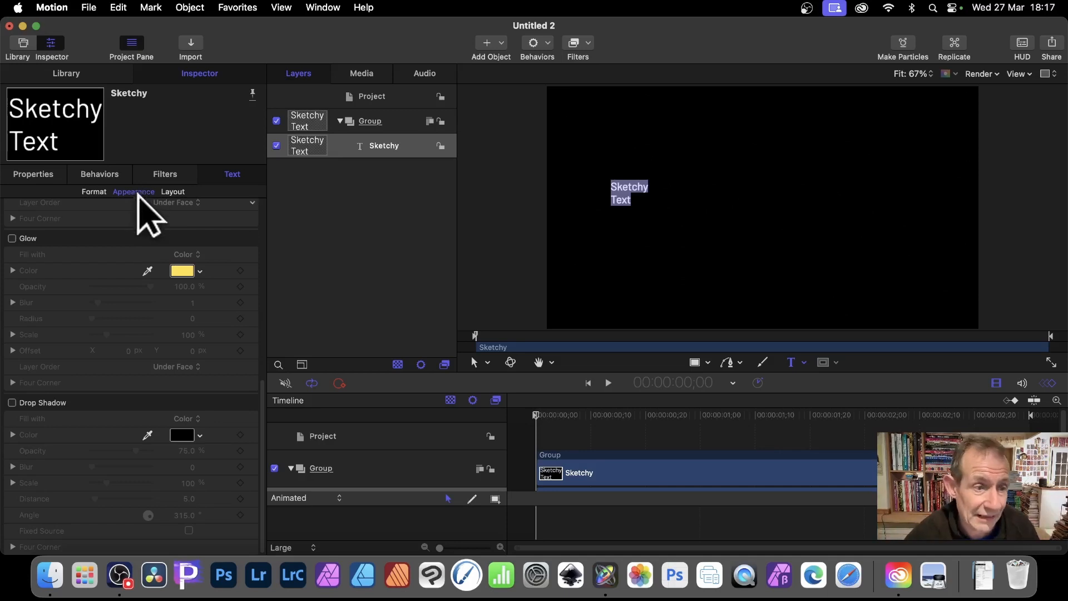
Replace the second line's word with "Type" in the text's format settings
{"action": "left_click", "coordinate": [97, 190]}
{"action": "scroll", "coordinate": [158, 414], "scroll_direction": "down", "scroll_amount": 3}
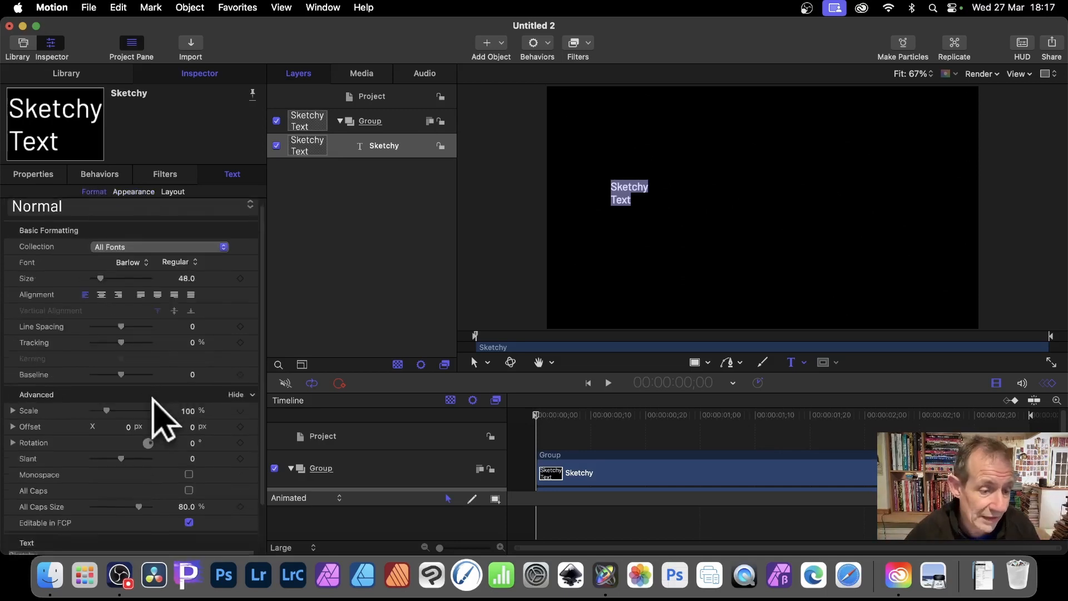
{"action": "left_click", "coordinate": [33, 508]}
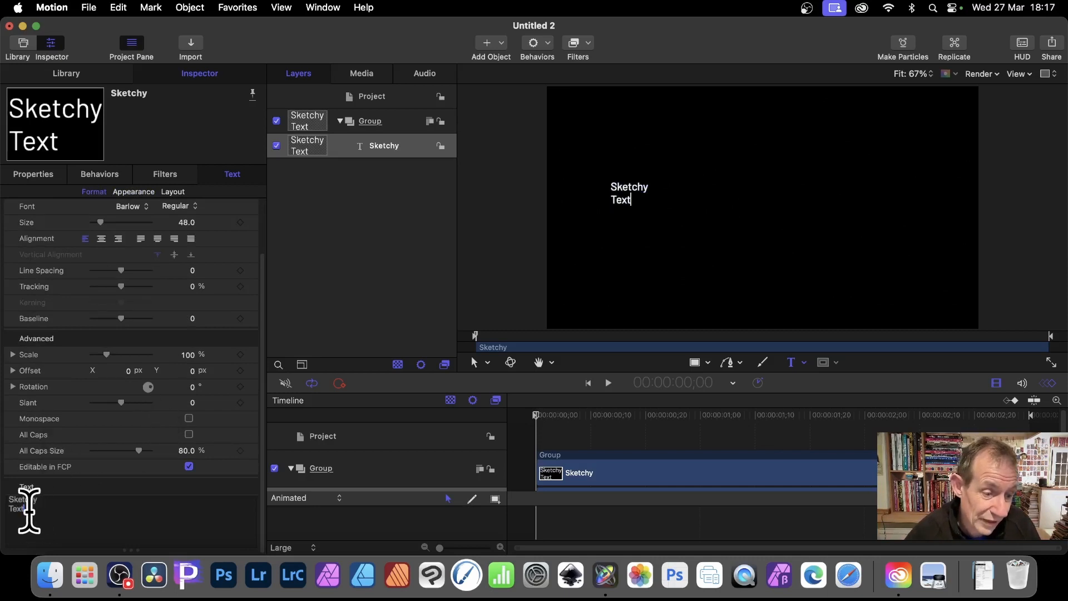
{"action": "left_click_drag", "start_coordinate": [28, 508], "coordinate": [7, 510]}
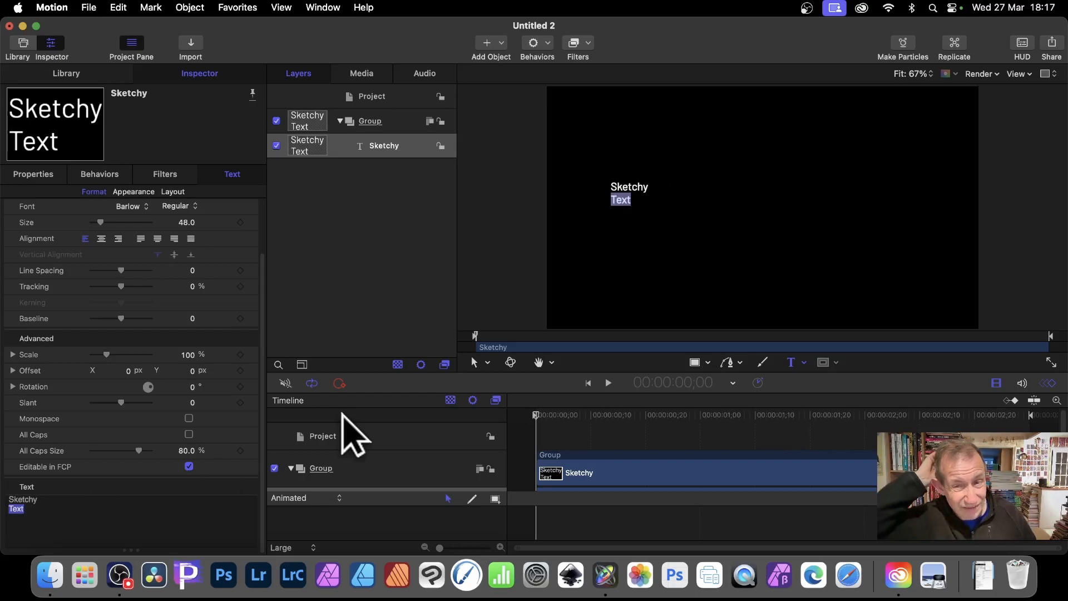
{"action": "type", "text": "T"}
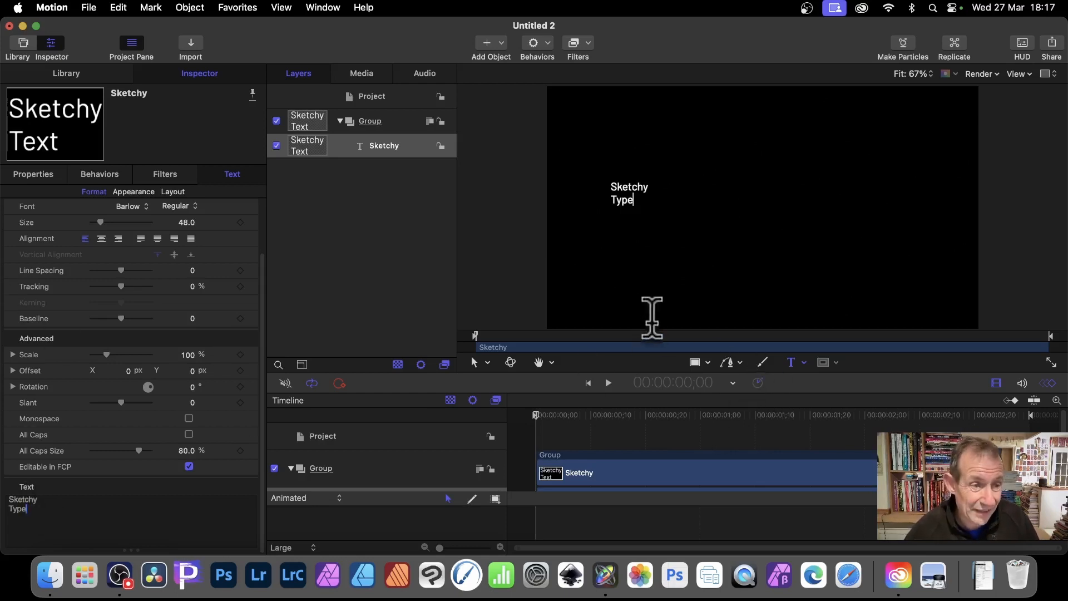
Scale the text object up to 400% in its transform properties
{"action": "left_click", "coordinate": [37, 173]}
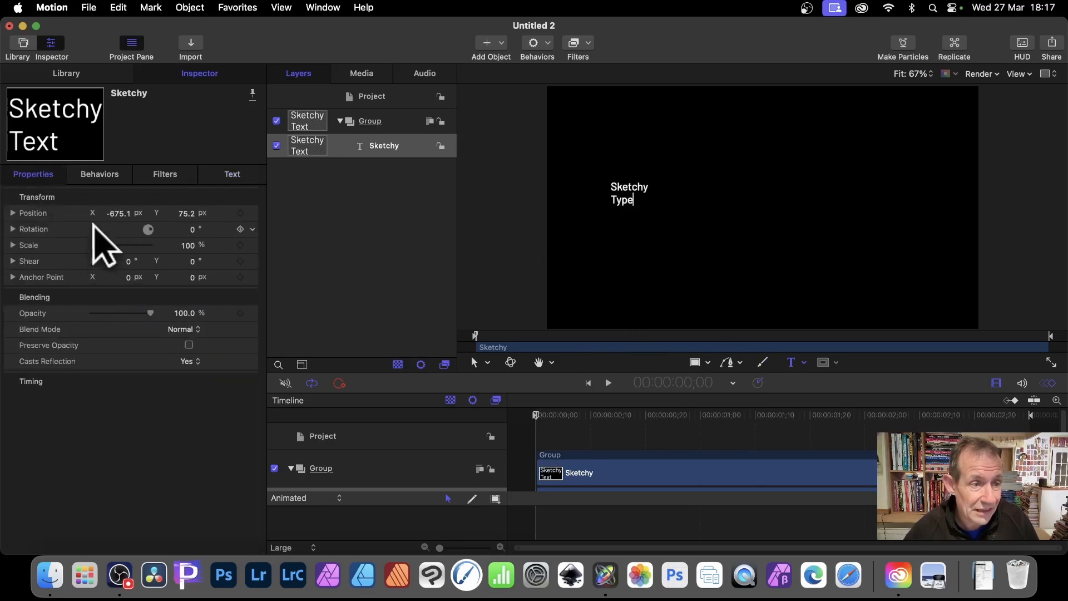
{"action": "left_click_drag", "start_coordinate": [107, 244], "coordinate": [157, 245]}
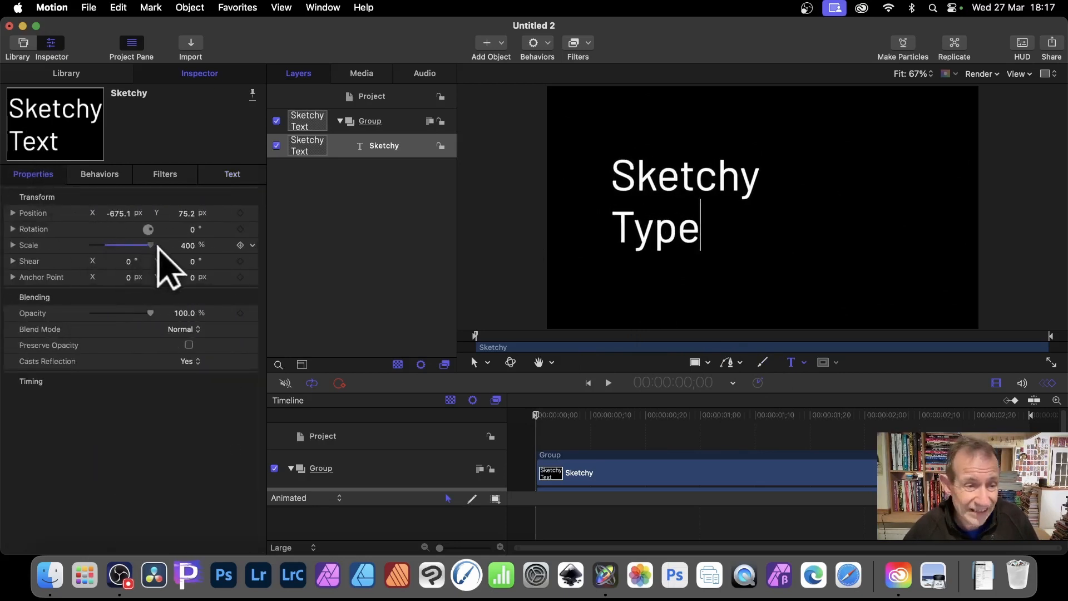
{"action": "left_click", "coordinate": [240, 244]}
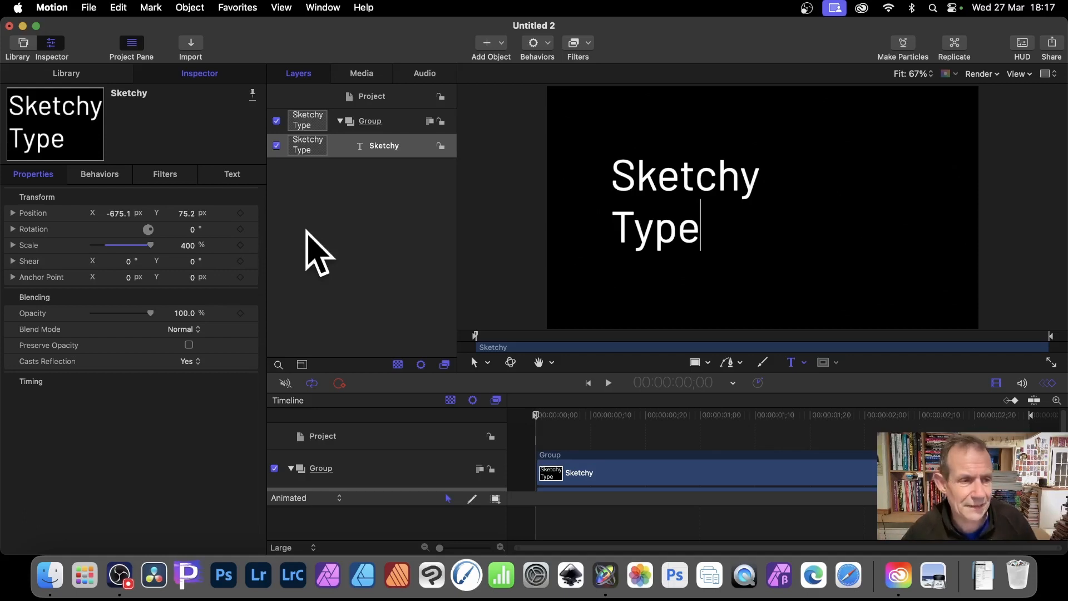
Apply the Sketchy behavior from the Text-Continuous group of Text Sequence behaviors to the text
{"action": "left_click", "coordinate": [66, 74]}
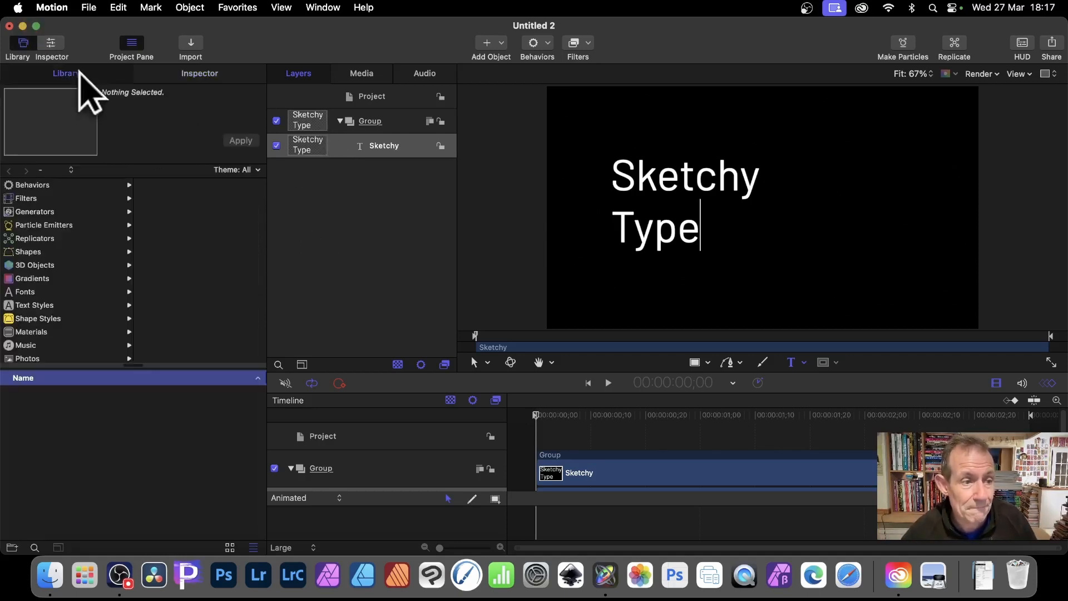
{"action": "left_click", "coordinate": [47, 186]}
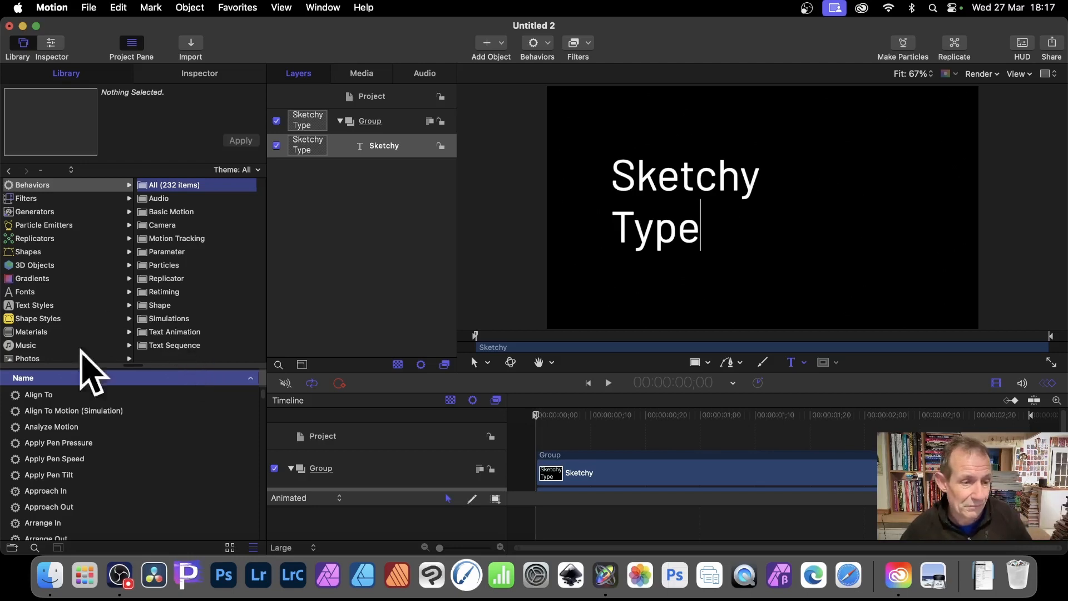
{"action": "scroll", "coordinate": [80, 383], "scroll_direction": "down", "scroll_amount": 3}
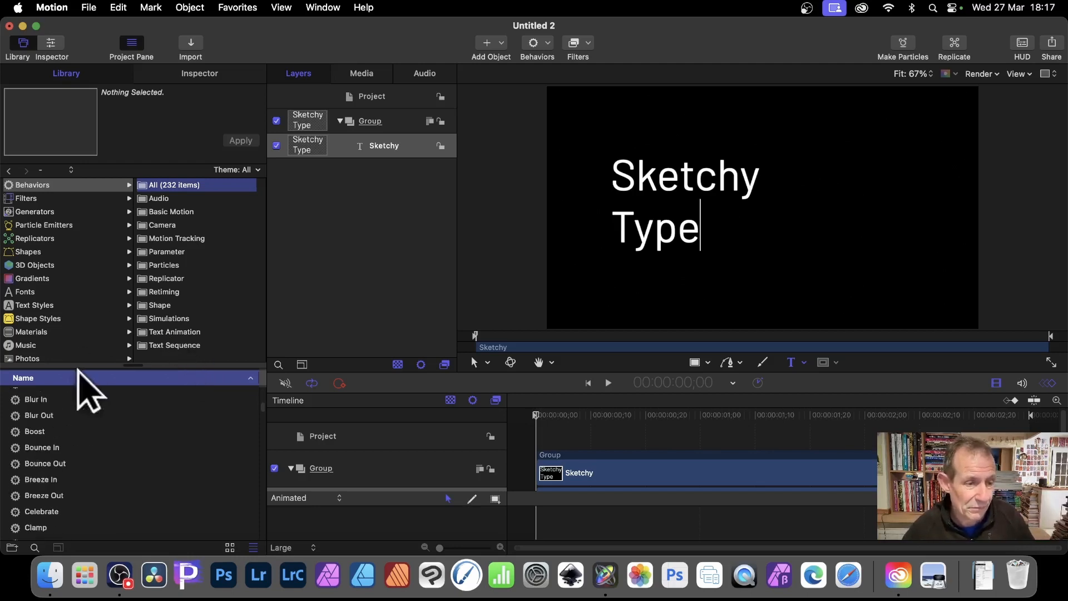
{"action": "left_click", "coordinate": [186, 345]}
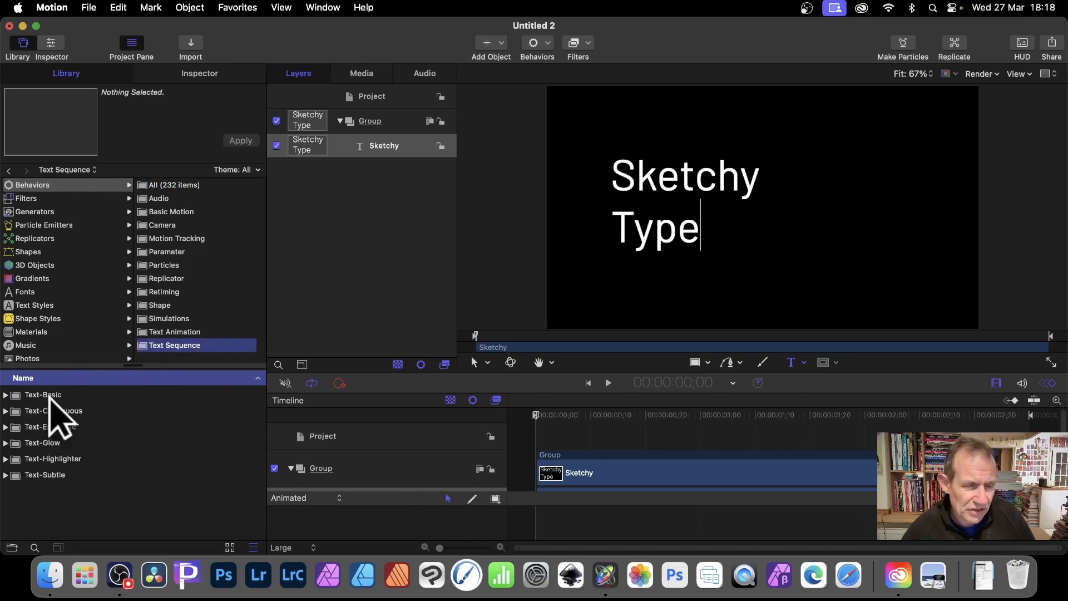
{"action": "left_click", "coordinate": [56, 414]}
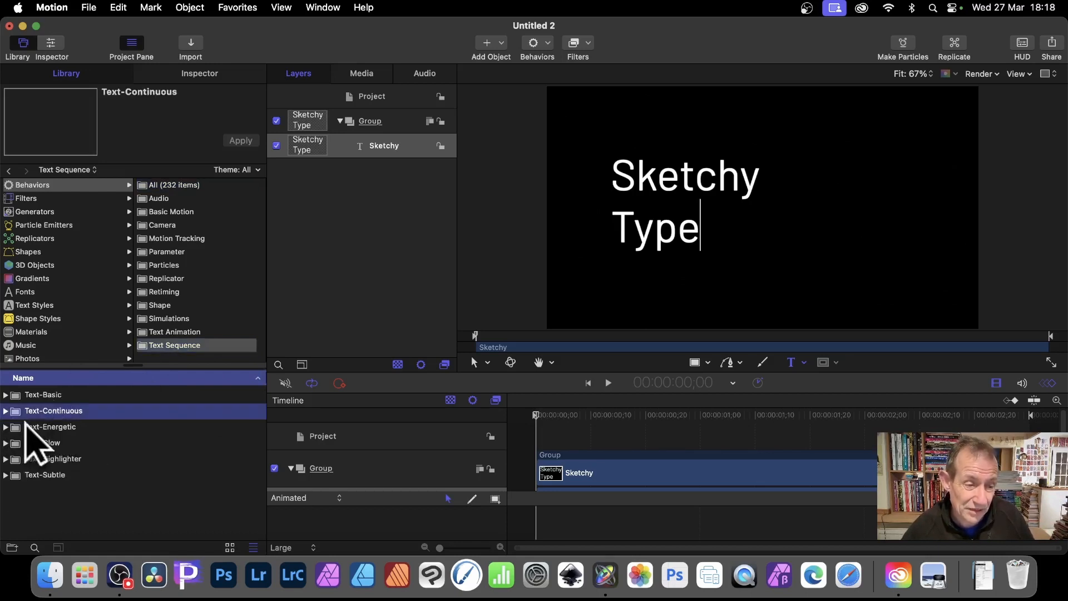
{"action": "left_click", "coordinate": [6, 411]}
{"action": "scroll", "coordinate": [169, 410], "scroll_direction": "down", "scroll_amount": 4}
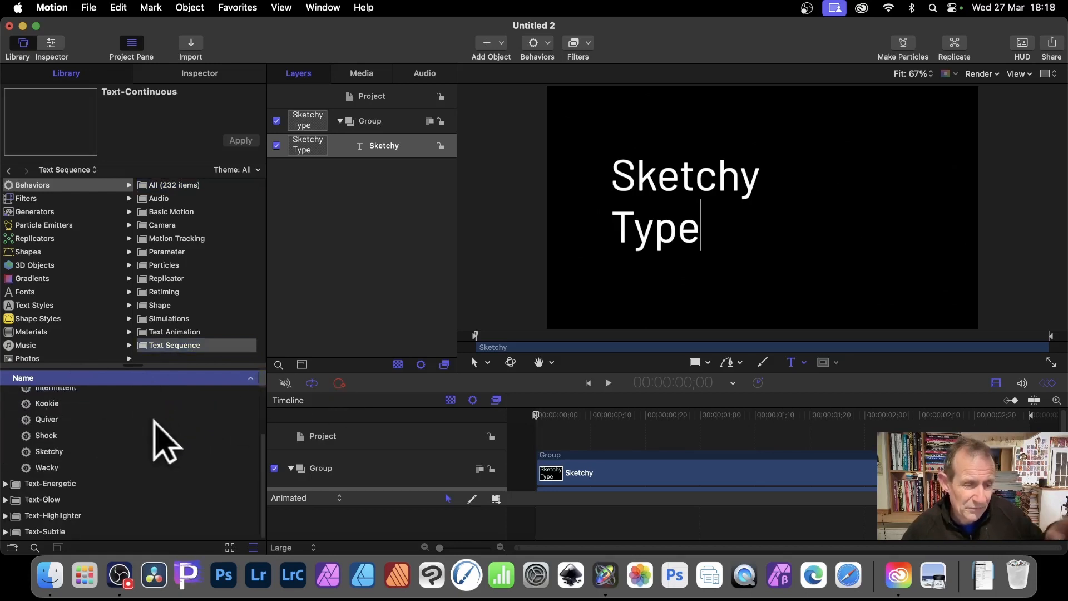
{"action": "left_click", "coordinate": [52, 451]}
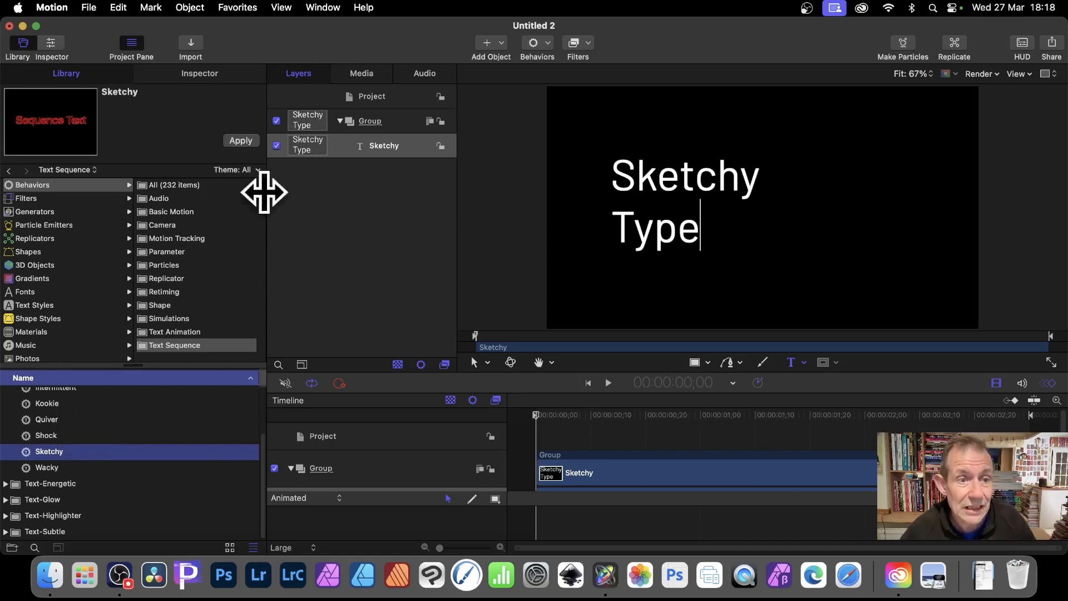
{"action": "left_click", "coordinate": [239, 140]}
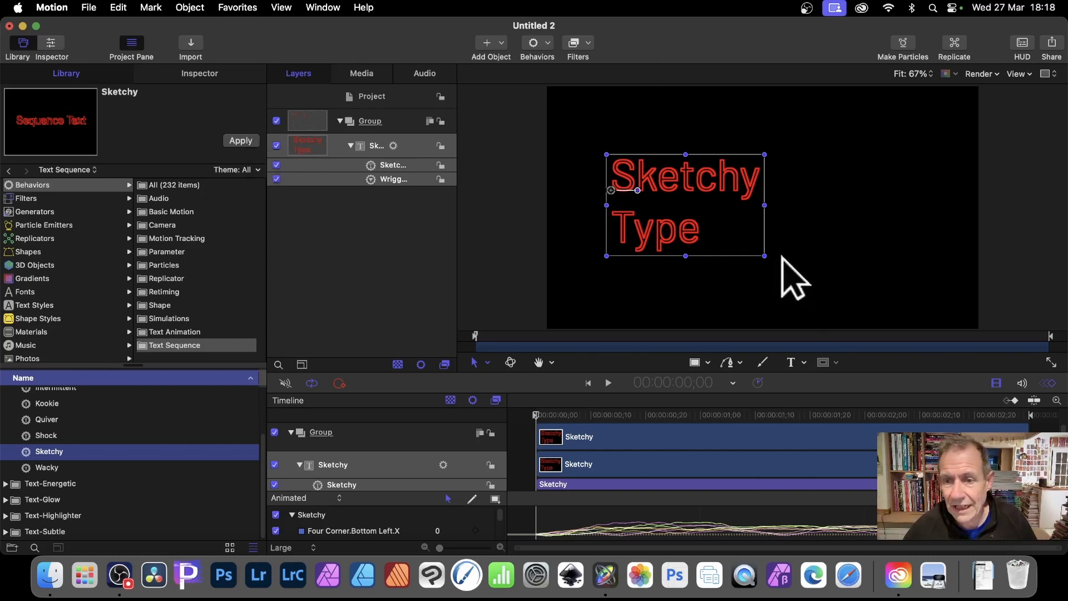
Enlarge the text on the canvas to about 619% scale and move it to about X -725 px, Y 84 px
{"action": "left_click", "coordinate": [765, 266]}
{"action": "left_click", "coordinate": [716, 187]}
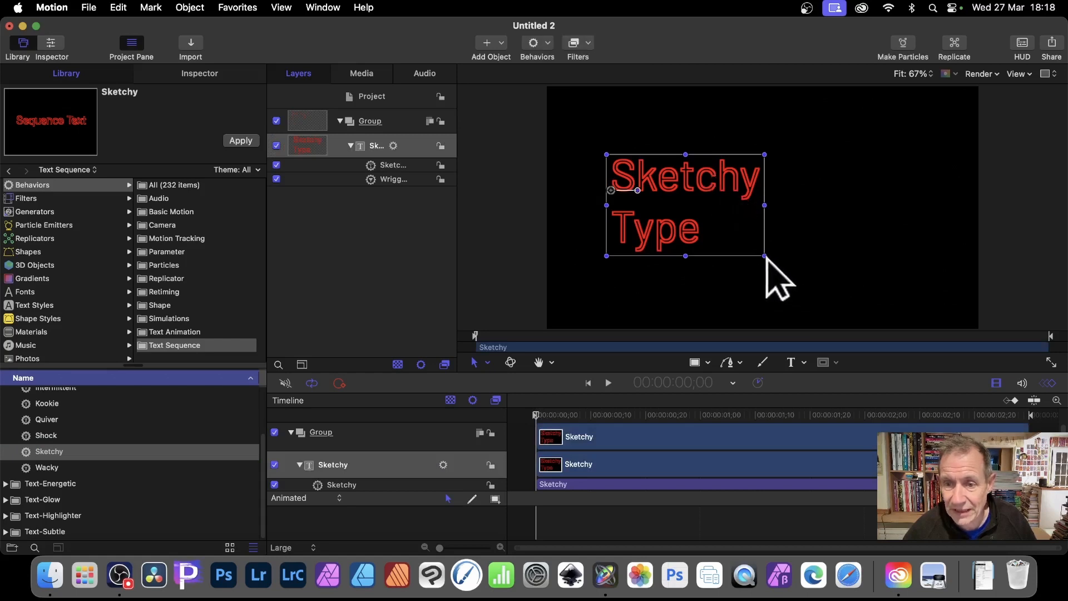
{"action": "left_click_drag", "start_coordinate": [764, 257], "coordinate": [845, 305]}
{"action": "left_click_drag", "start_coordinate": [788, 179], "coordinate": [771, 158]}
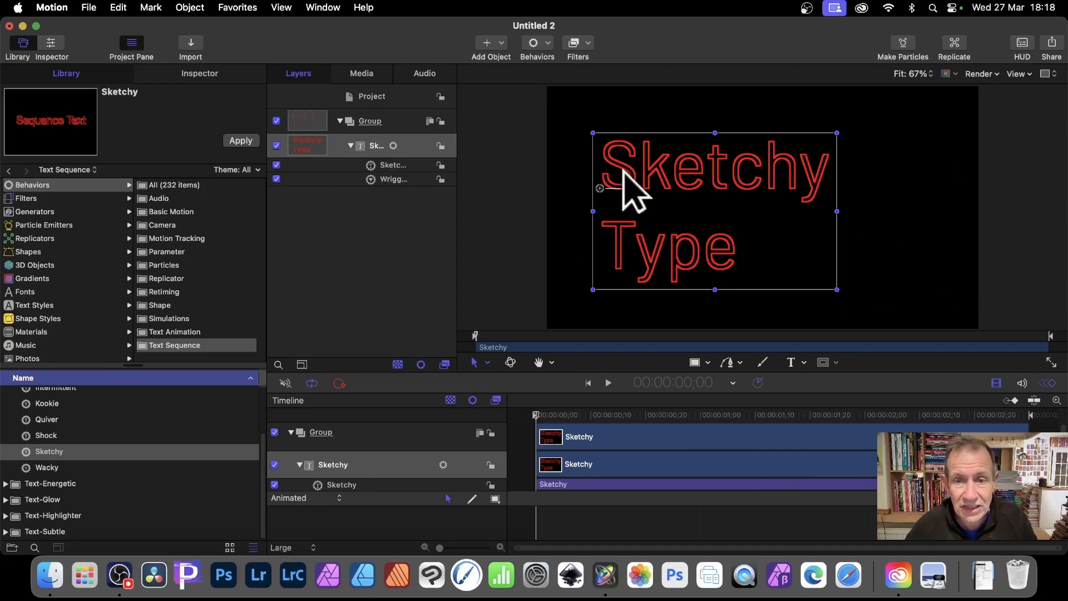
Select the word "Sketchy" in the canvas text and set its font to Didot
{"action": "double_click", "coordinate": [705, 173]}
{"action": "left_click", "coordinate": [607, 170]}
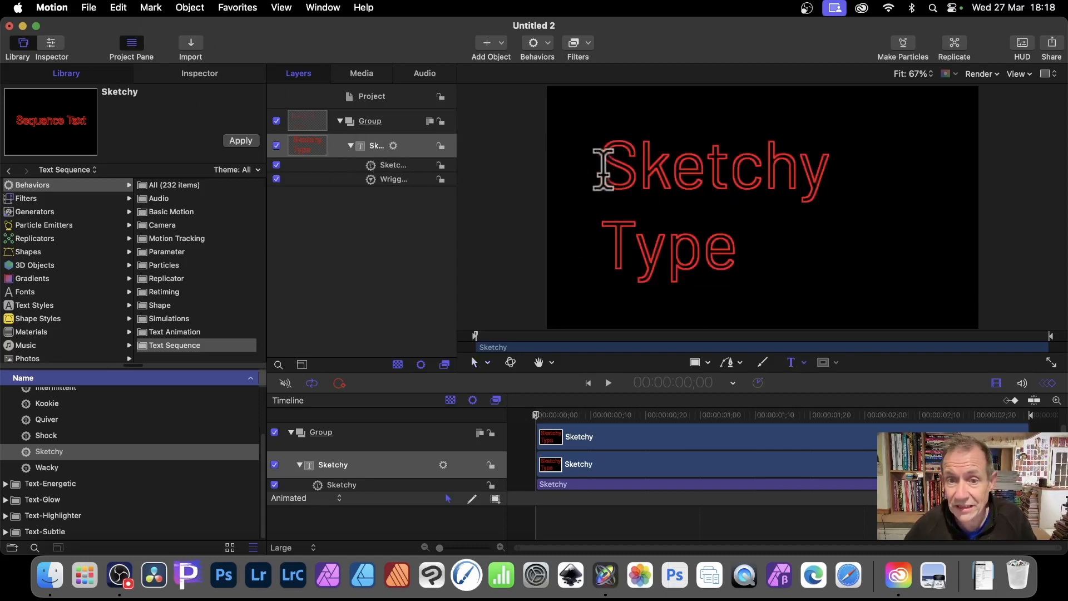
{"action": "left_click_drag", "start_coordinate": [606, 170], "coordinate": [851, 167]}
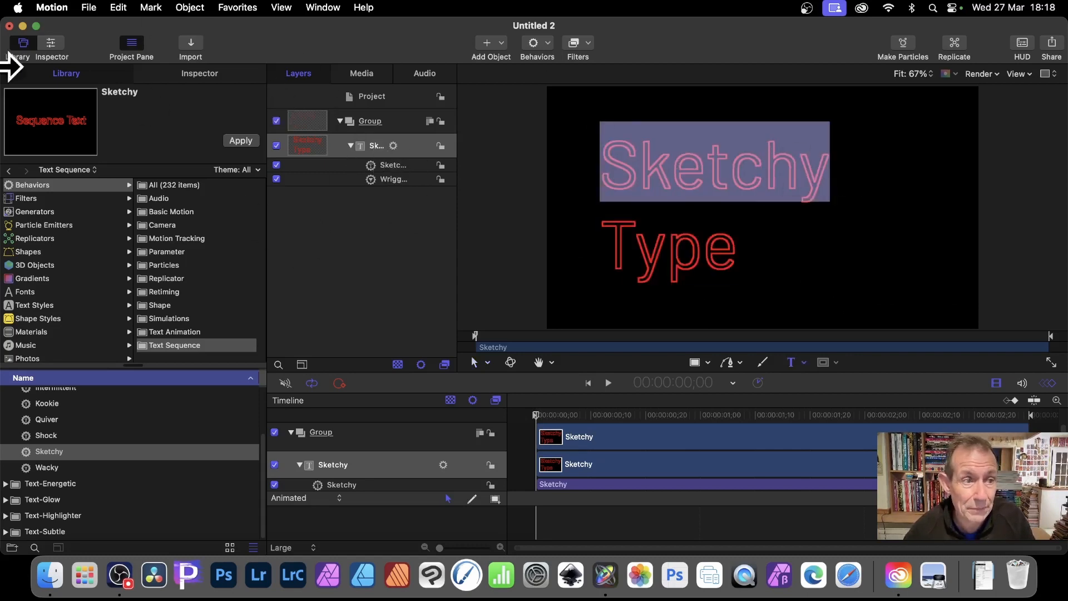
{"action": "left_click", "coordinate": [208, 74]}
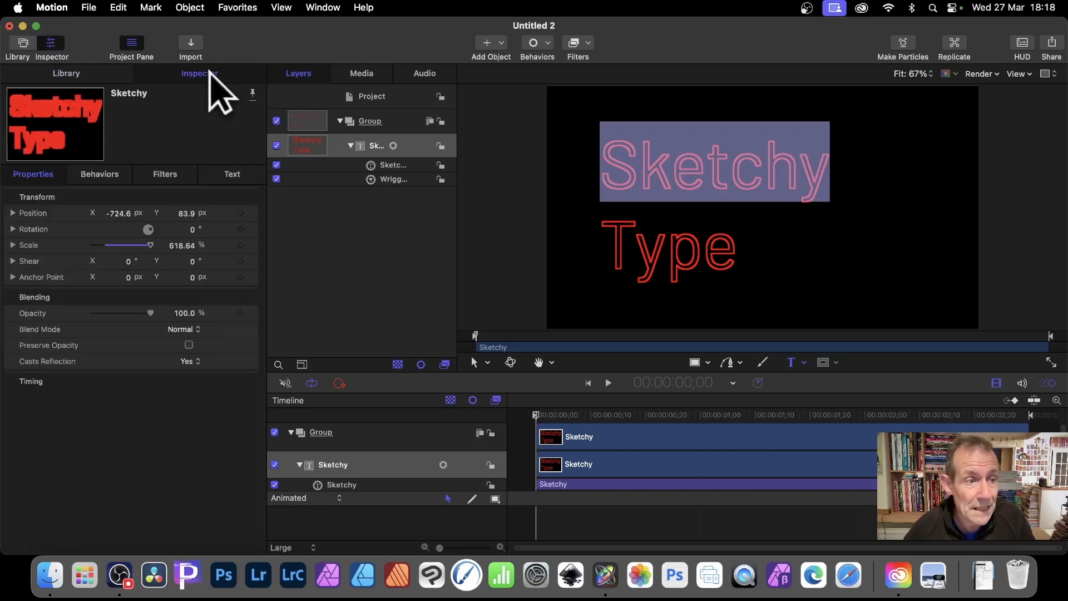
{"action": "left_click", "coordinate": [236, 174]}
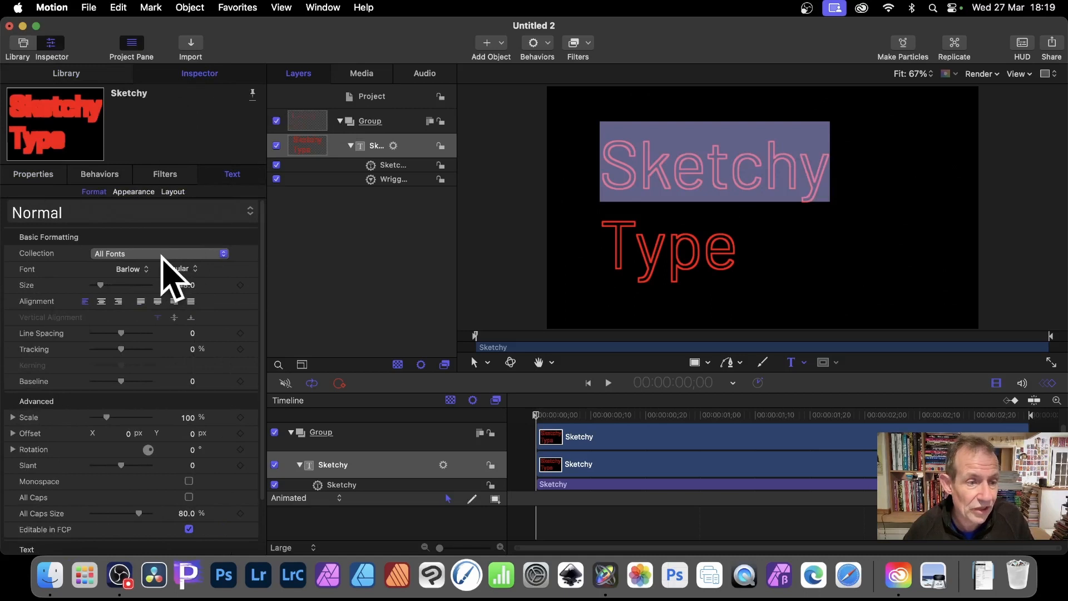
{"action": "left_click", "coordinate": [144, 269]}
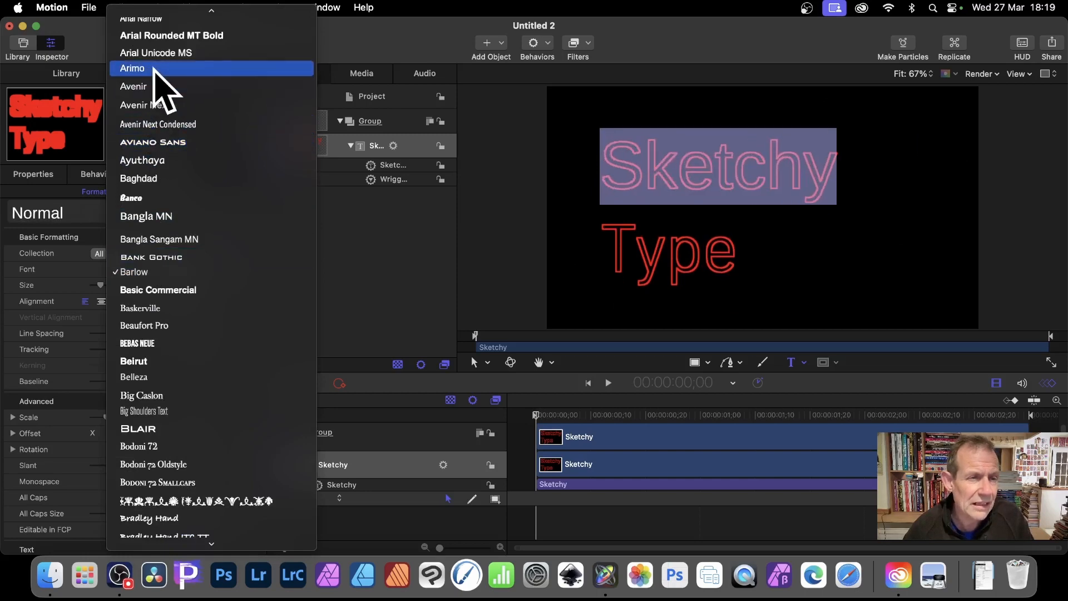
{"action": "scroll", "coordinate": [143, 297], "scroll_direction": "down", "scroll_amount": 6}
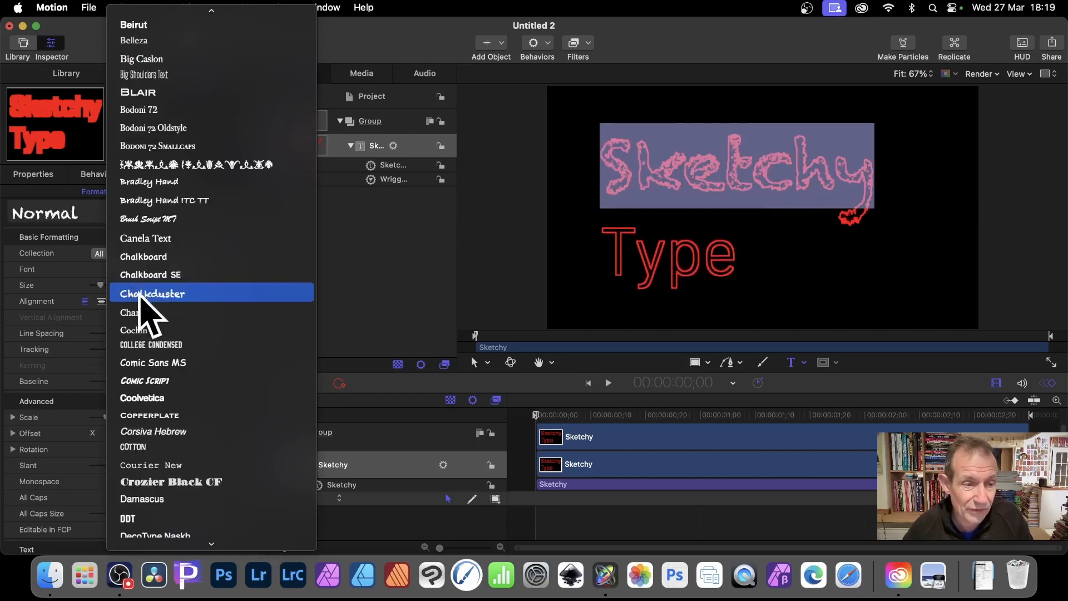
{"action": "scroll", "coordinate": [157, 381], "scroll_direction": "down", "scroll_amount": 5}
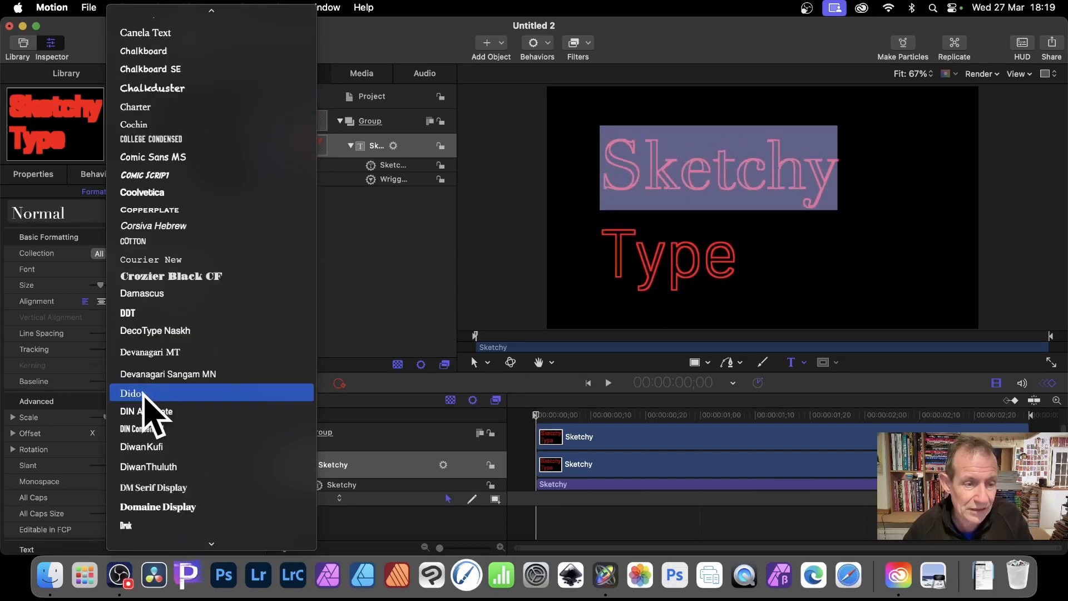
{"action": "left_click", "coordinate": [144, 393]}
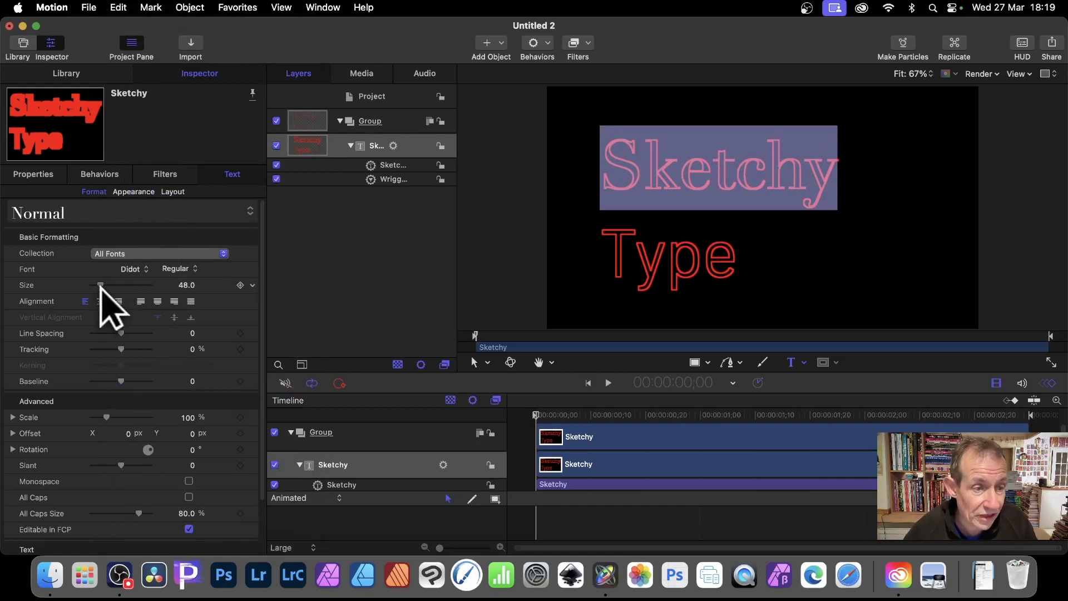
Format the word "Sketchy" with size 63, tracking -9.6%, line spacing -34, slant 33 and a character rotation of about 36.2°
{"action": "left_click_drag", "start_coordinate": [100, 285], "coordinate": [100, 285]}
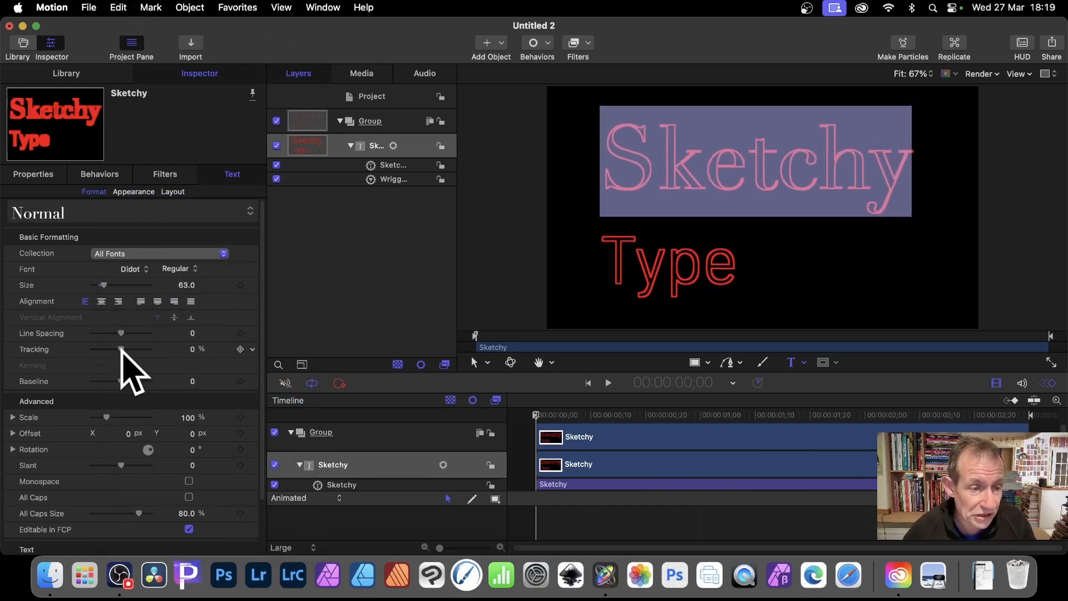
{"action": "left_click_drag", "start_coordinate": [119, 349], "coordinate": [118, 333]}
{"action": "left_click_drag", "start_coordinate": [131, 333], "coordinate": [107, 329]}
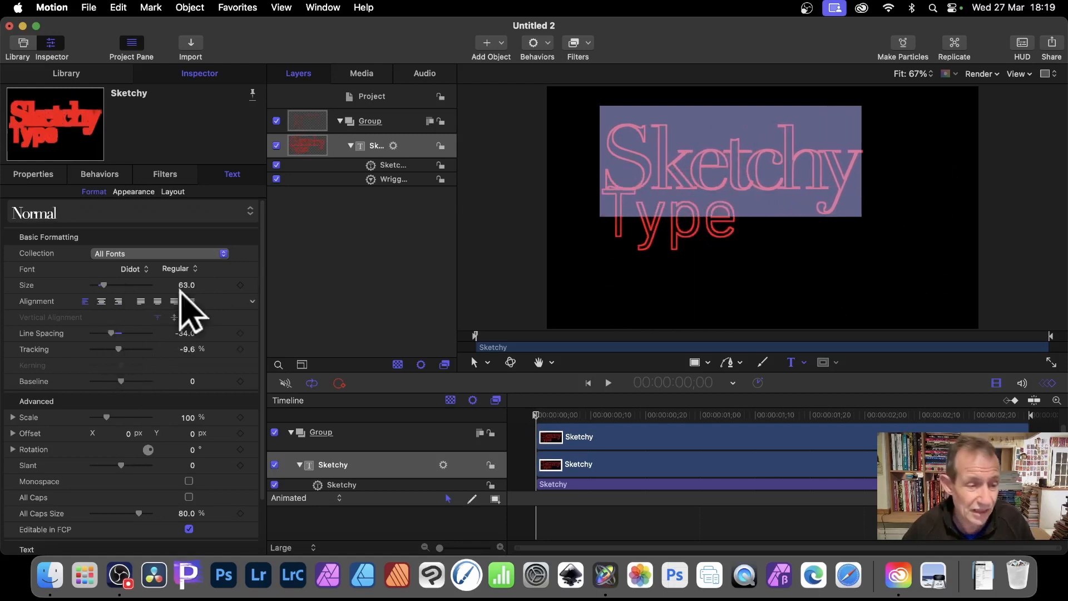
{"action": "scroll", "coordinate": [119, 339], "scroll_direction": "down", "scroll_amount": 3}
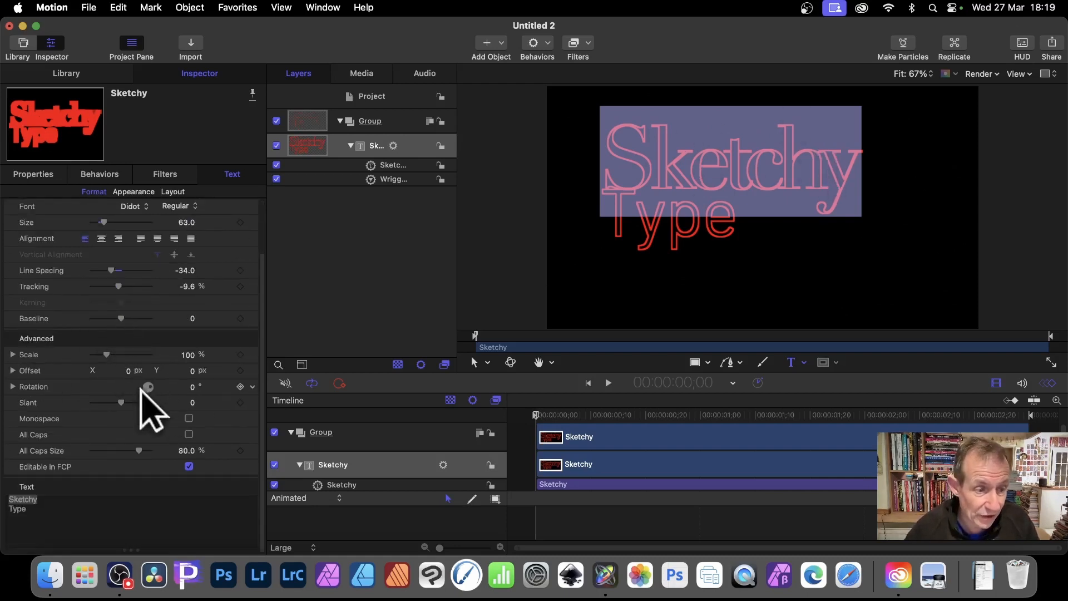
{"action": "mouse_move", "coordinate": [125, 400]}
{"action": "left_mouse_down"}
{"action": "mouse_move", "coordinate": [137, 402]}
{"action": "mouse_move", "coordinate": [148, 382]}
{"action": "mouse_move", "coordinate": [139, 380]}
{"action": "mouse_move", "coordinate": [157, 370]}
{"action": "left_mouse_up"}
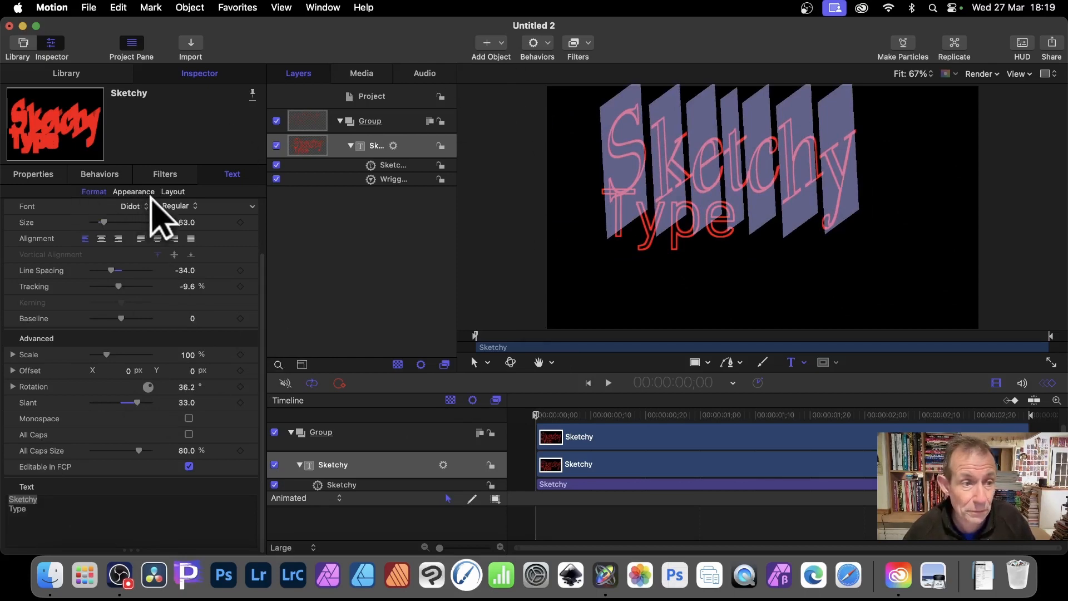
Enable the outline of the word "Sketchy" and fill it with the Desert Sun gradient preset
{"action": "left_click", "coordinate": [151, 191]}
{"action": "scroll", "coordinate": [226, 306], "scroll_direction": "down", "scroll_amount": 5}
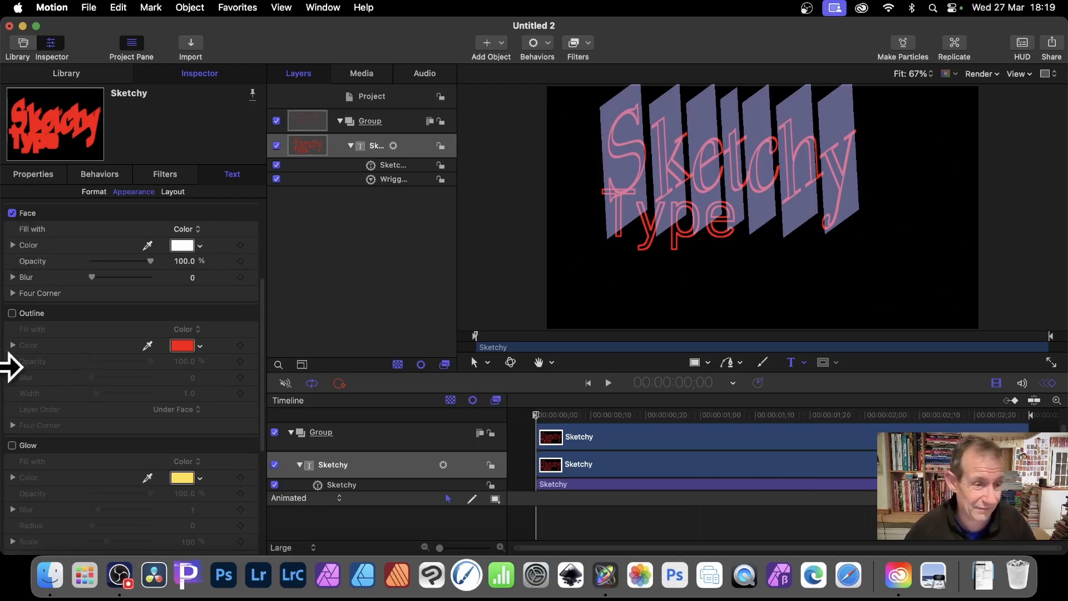
{"action": "left_click", "coordinate": [12, 313]}
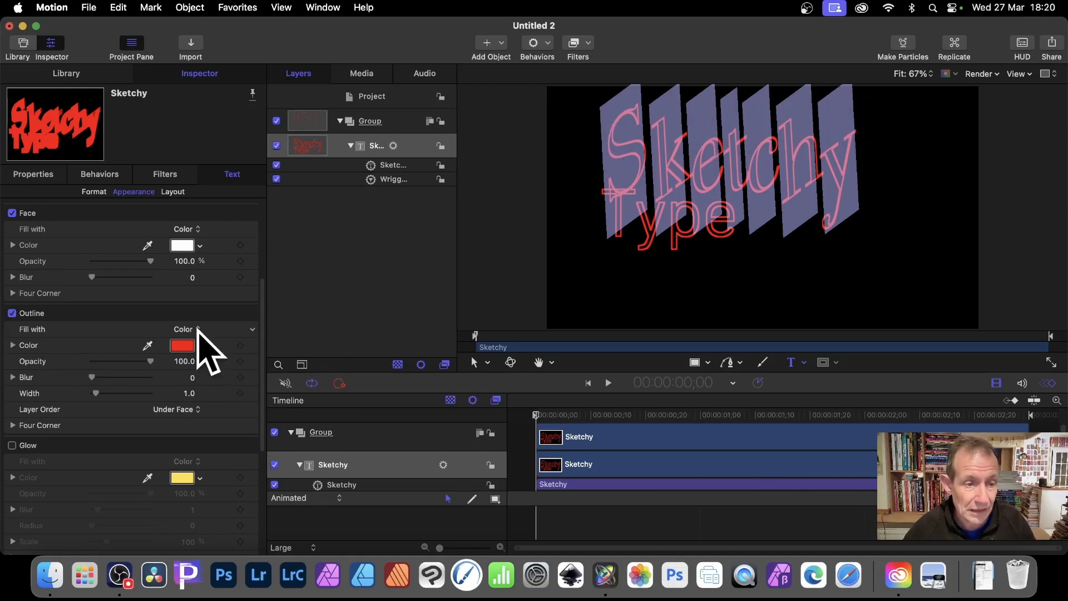
{"action": "left_click", "coordinate": [197, 331]}
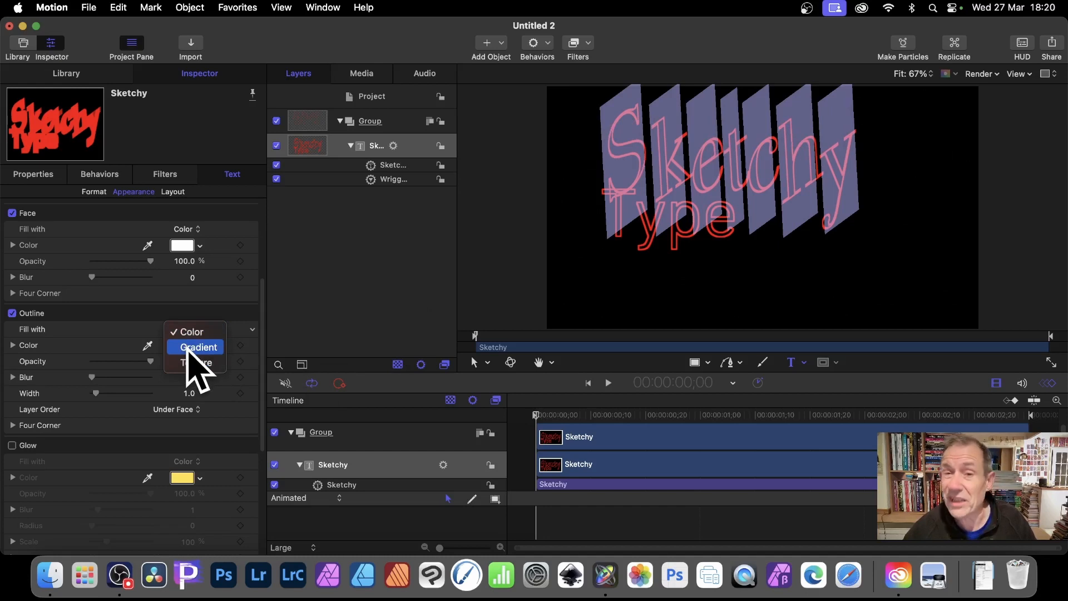
{"action": "left_click", "coordinate": [187, 348]}
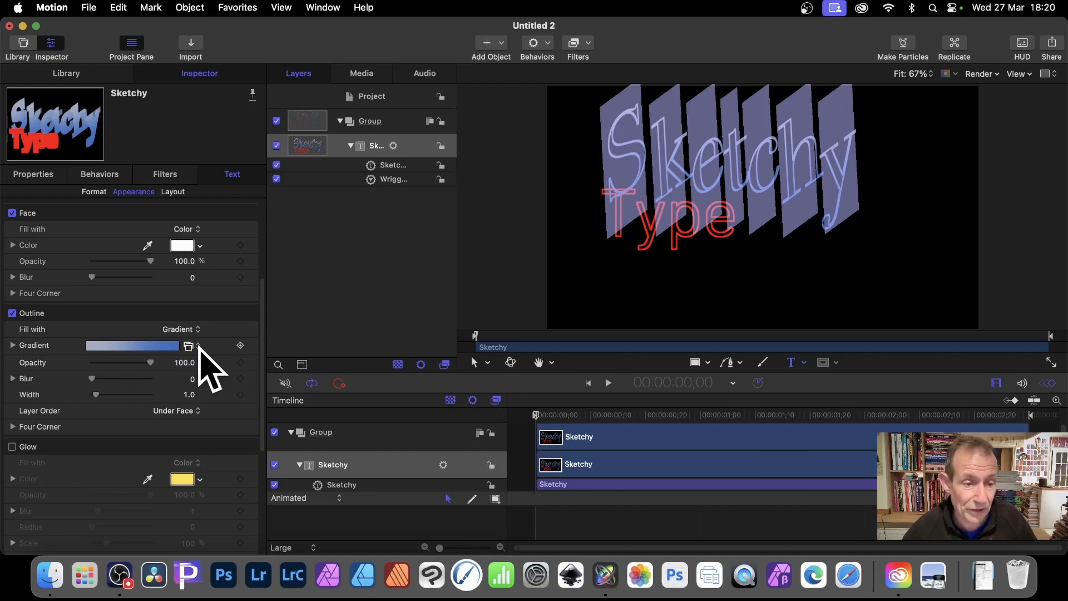
{"action": "left_click", "coordinate": [189, 345]}
{"action": "scroll", "coordinate": [217, 390], "scroll_direction": "down", "scroll_amount": 3}
{"action": "scroll", "coordinate": [230, 402], "scroll_direction": "down", "scroll_amount": 2}
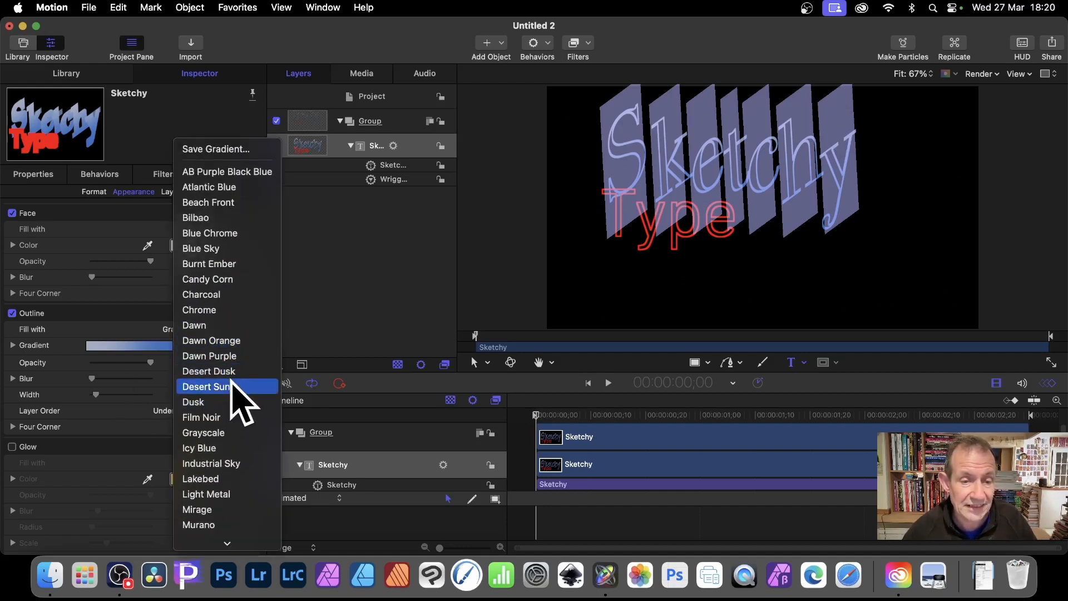
{"action": "left_click", "coordinate": [231, 386]}
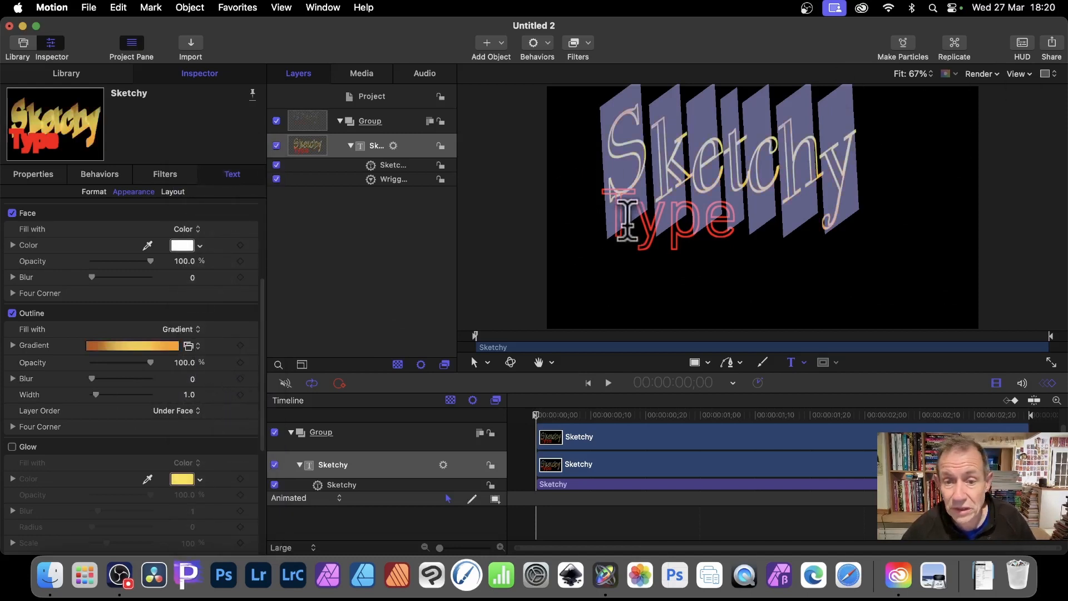
Select the word "Type" in the canvas text, enable its outline and colour the outline light green
{"action": "left_click_drag", "start_coordinate": [618, 217], "coordinate": [791, 214]}
{"action": "left_click", "coordinate": [722, 217]}
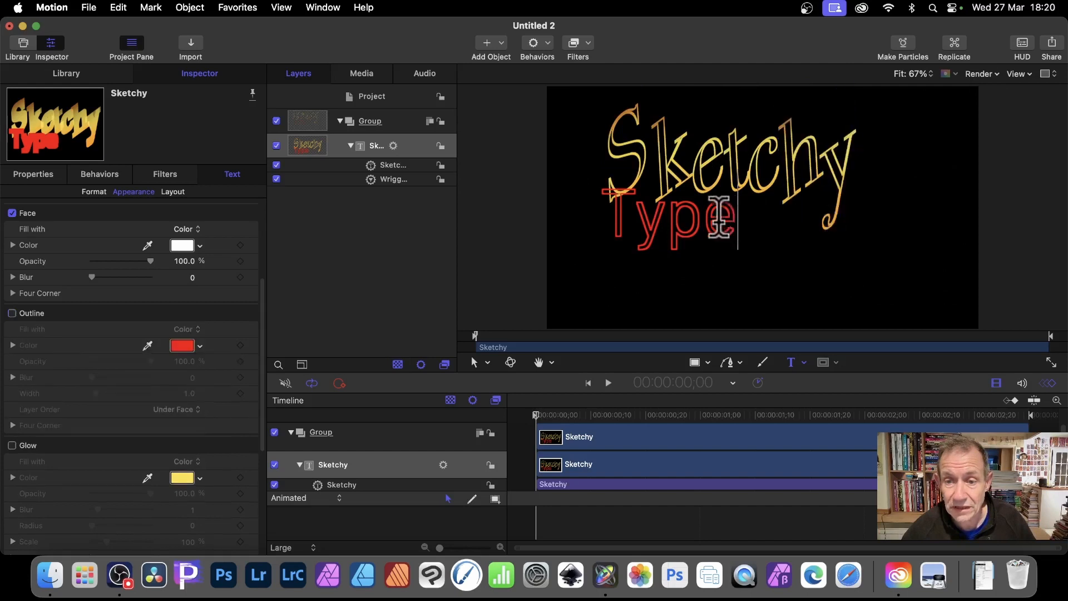
{"action": "left_click_drag", "start_coordinate": [721, 217], "coordinate": [595, 209]}
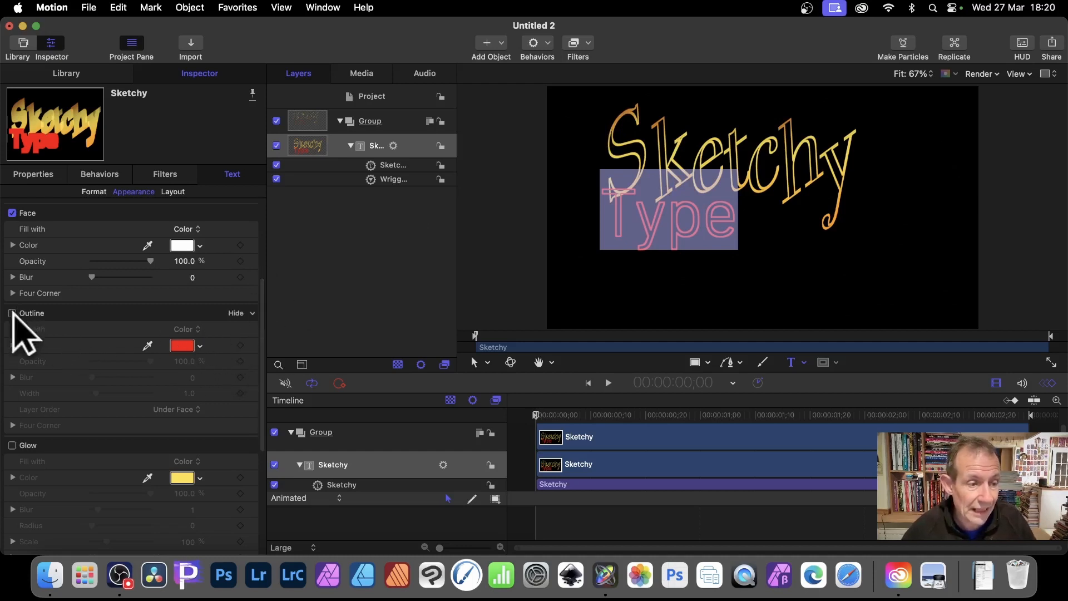
{"action": "left_click", "coordinate": [13, 313]}
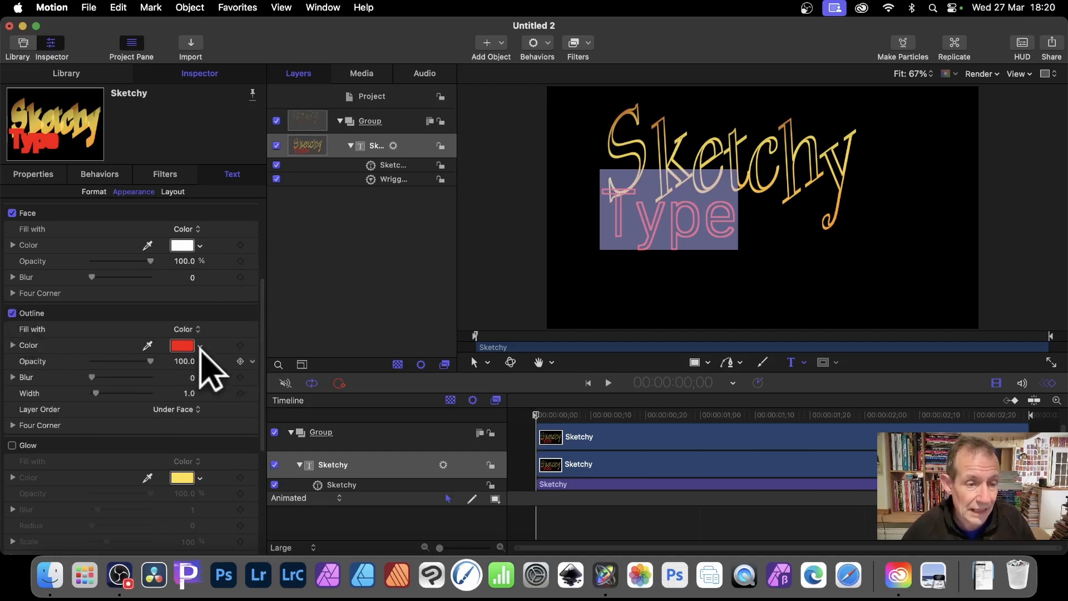
{"action": "left_click", "coordinate": [199, 346]}
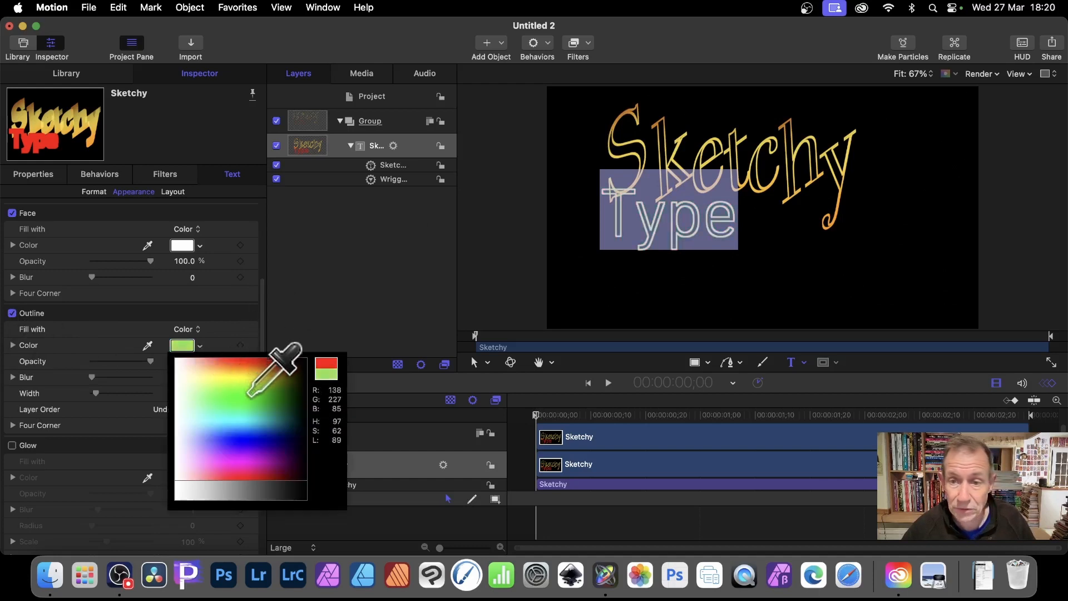
{"action": "left_click", "coordinate": [268, 380]}
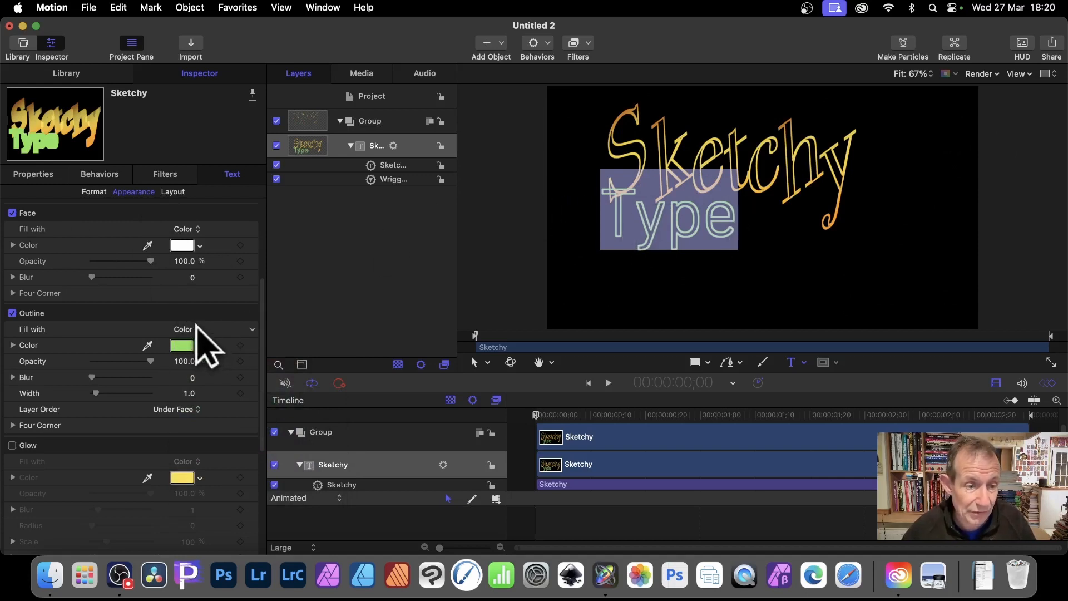
Switch the outline fill of "Type" to a gradient using the Desert Dusk preset
{"action": "left_click", "coordinate": [199, 330]}
{"action": "left_click", "coordinate": [205, 349]}
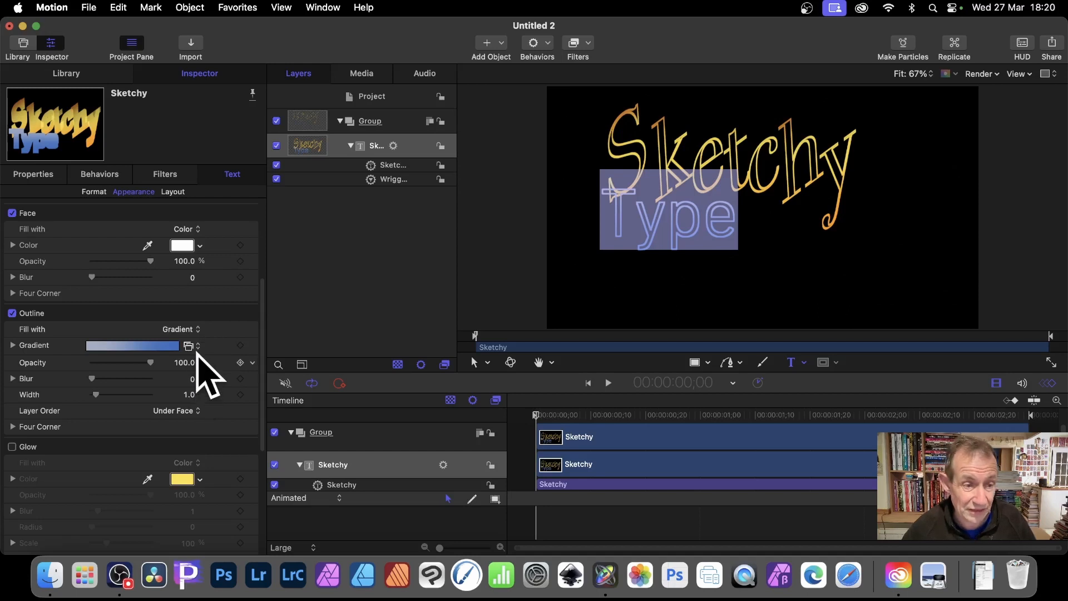
{"action": "left_click", "coordinate": [190, 345]}
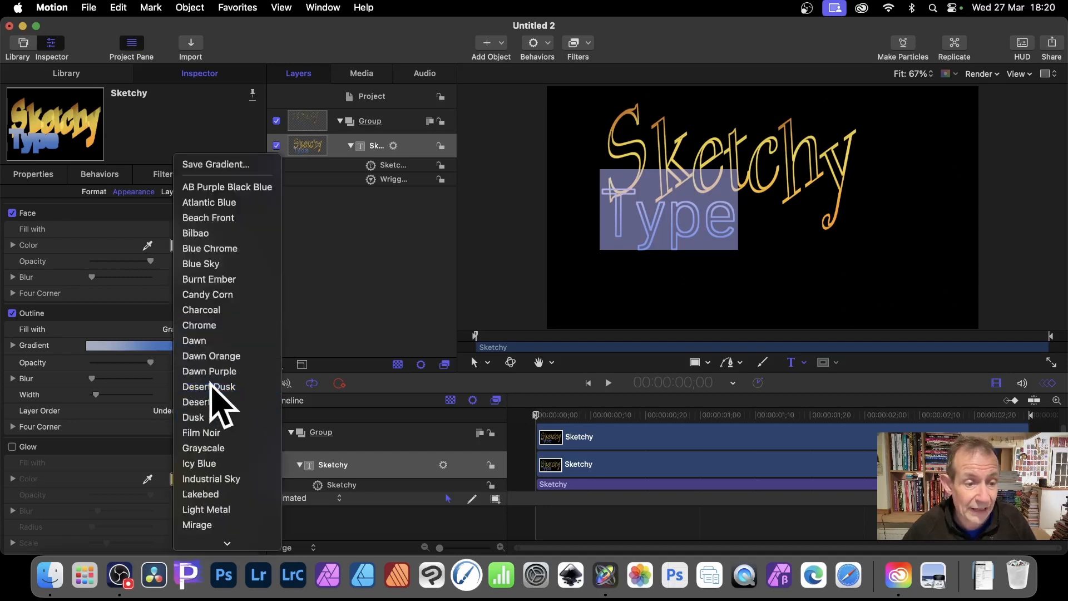
{"action": "left_click", "coordinate": [211, 386]}
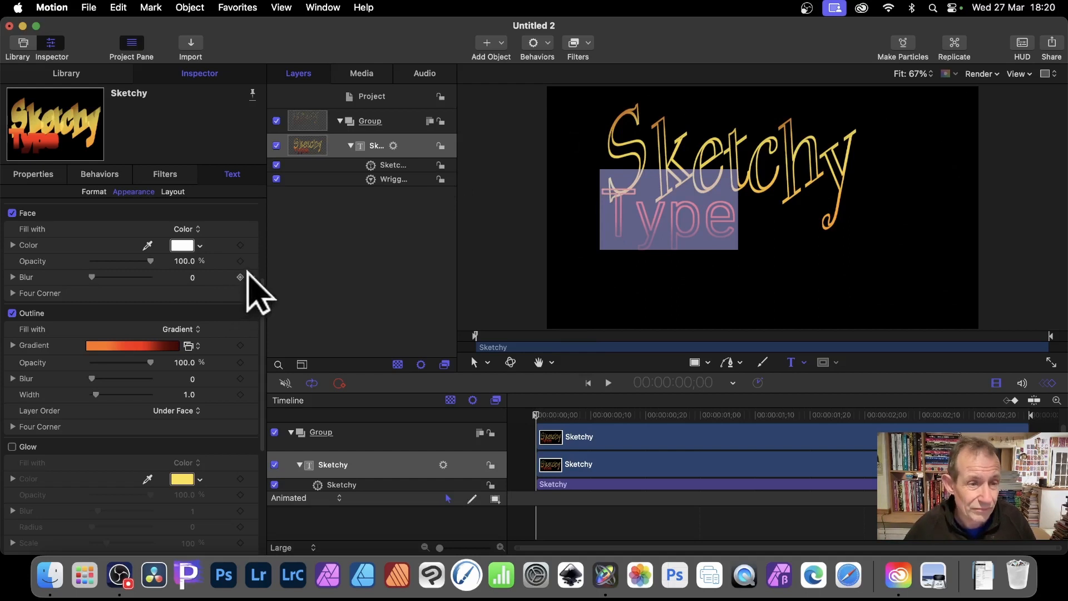
Try Word as the anchor point in the text's layout behavior controls, and undo the change
{"action": "left_click", "coordinate": [172, 191]}
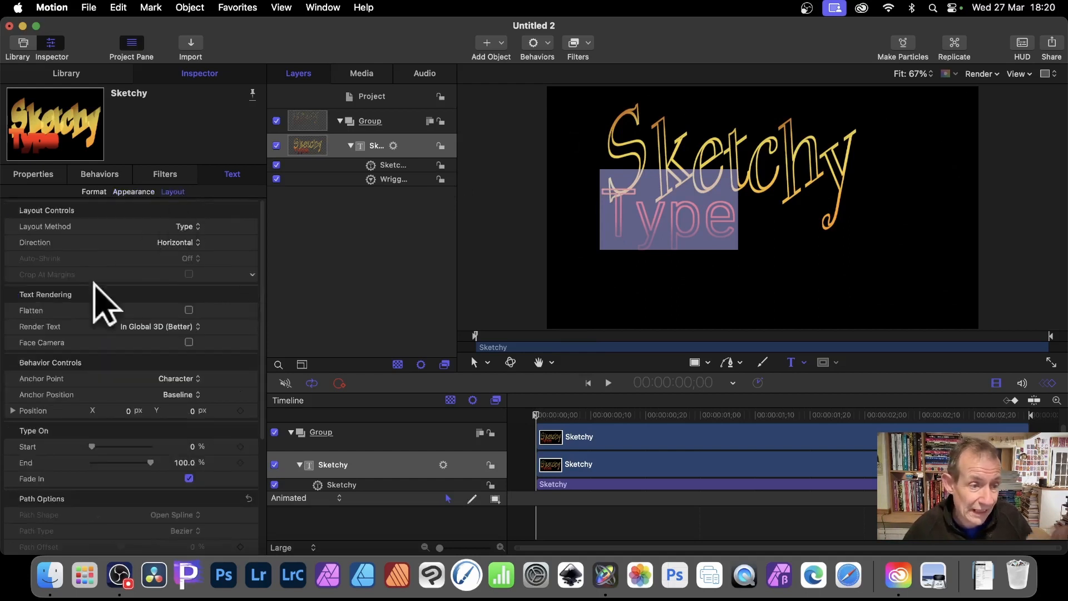
{"action": "scroll", "coordinate": [110, 330], "scroll_direction": "down", "scroll_amount": 1}
{"action": "scroll", "coordinate": [109, 328], "scroll_direction": "down", "scroll_amount": 3}
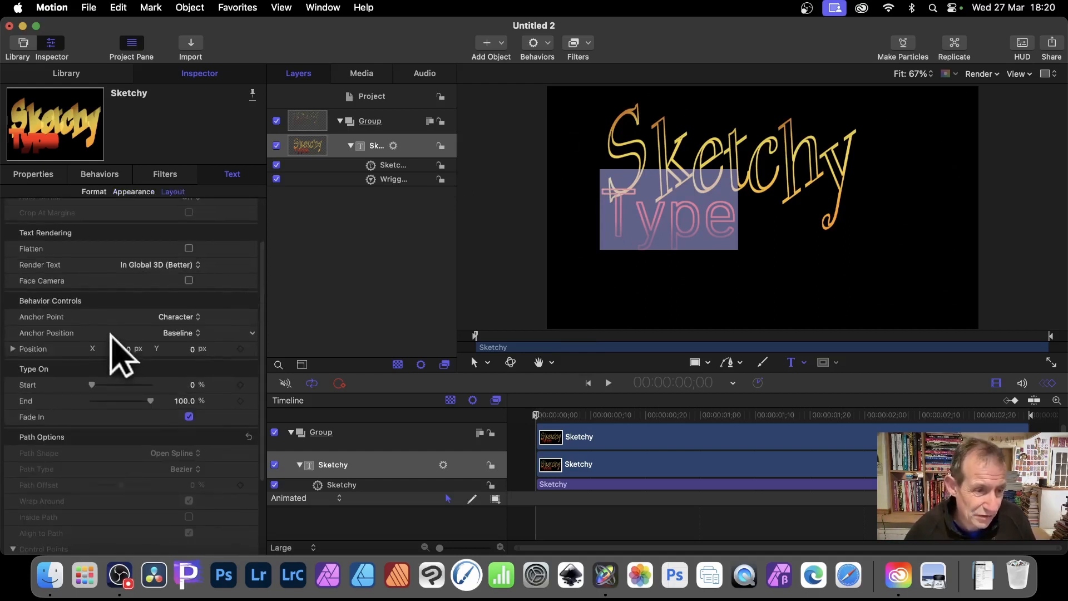
{"action": "mouse_move", "coordinate": [92, 385]}
{"action": "left_mouse_down"}
{"action": "mouse_move", "coordinate": [109, 385]}
{"action": "mouse_move", "coordinate": [72, 383]}
{"action": "left_mouse_up"}
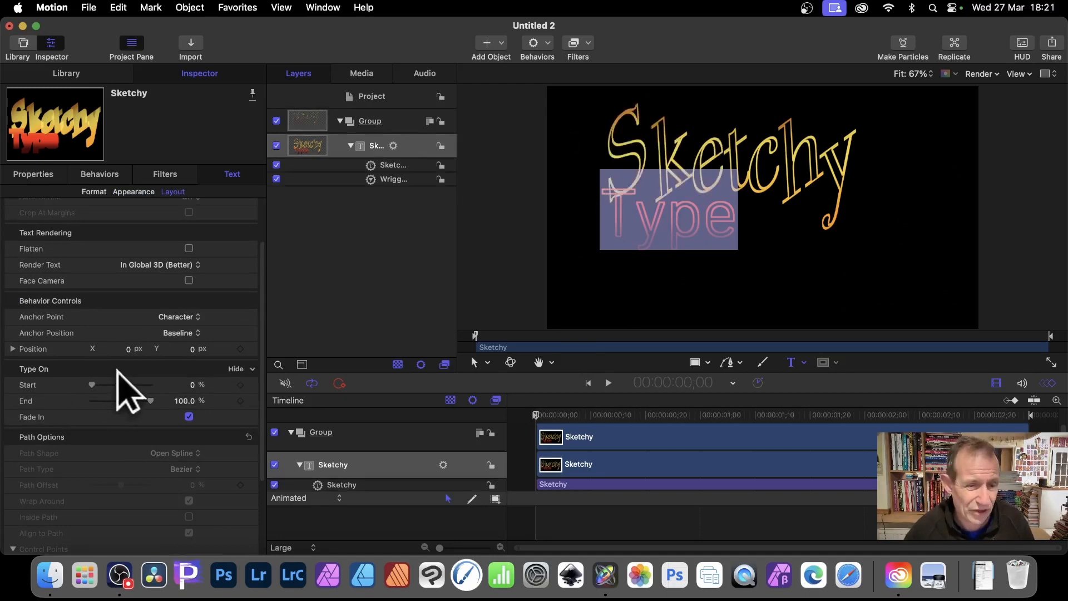
{"action": "left_click", "coordinate": [180, 317]}
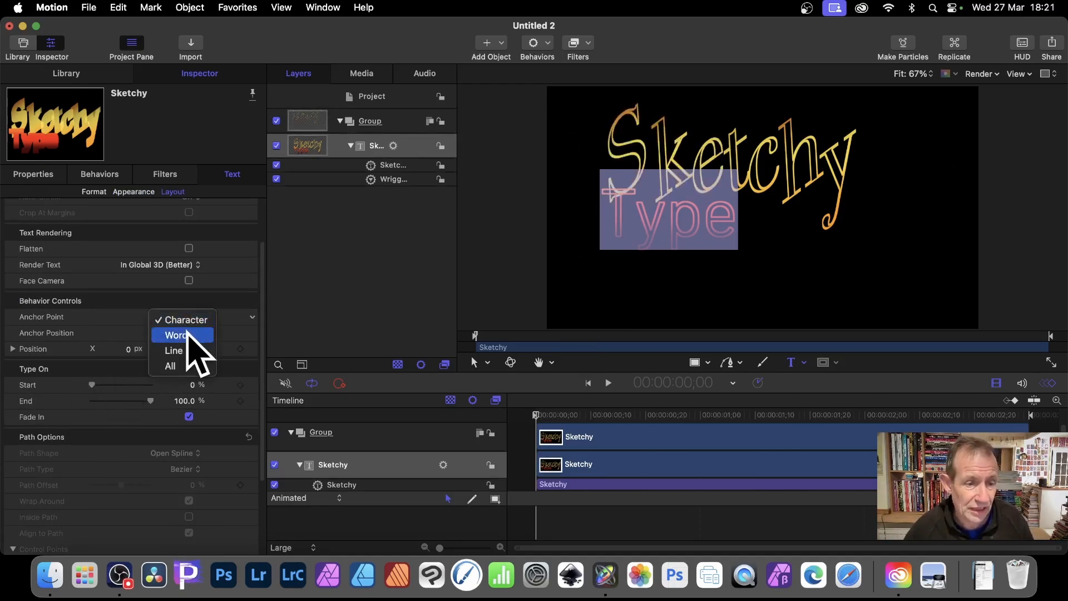
{"action": "left_click", "coordinate": [177, 335]}
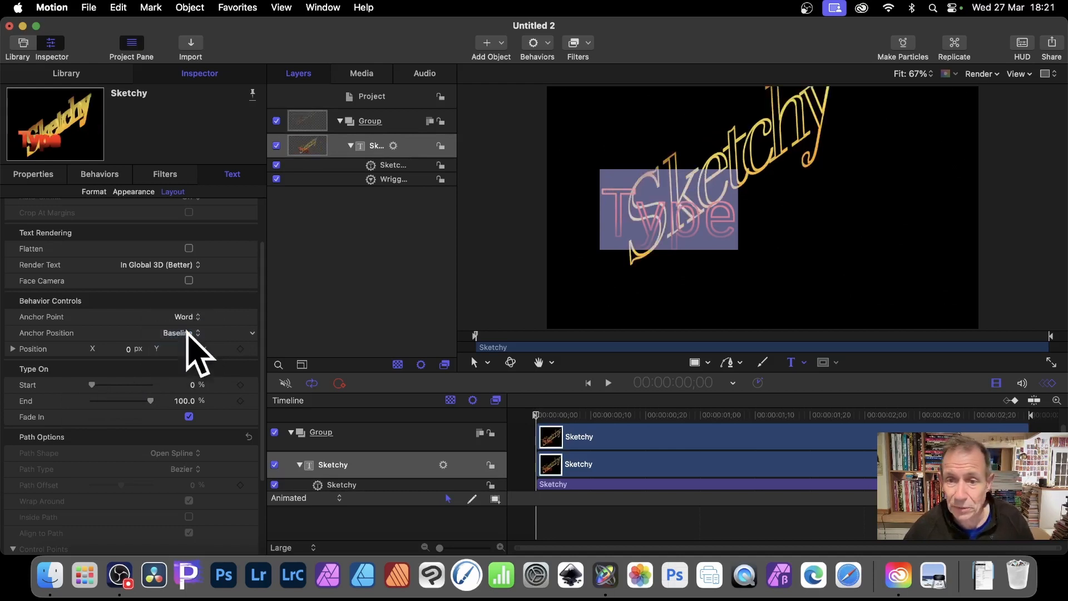
{"action": "key", "text": "super+z"}
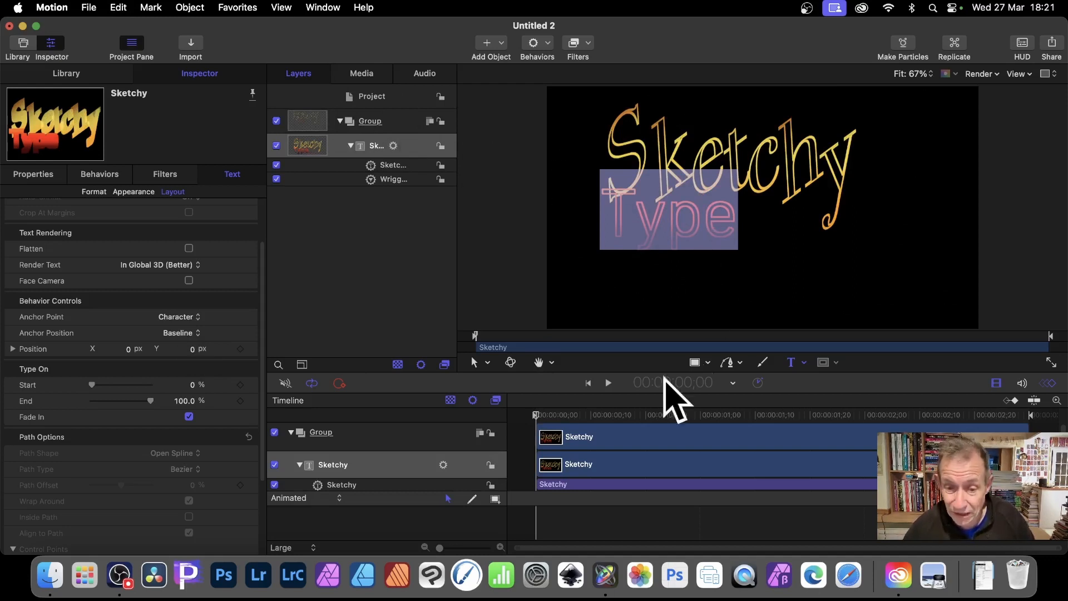
Play the project to preview the text animation, and pause playback
{"action": "left_click", "coordinate": [610, 382]}
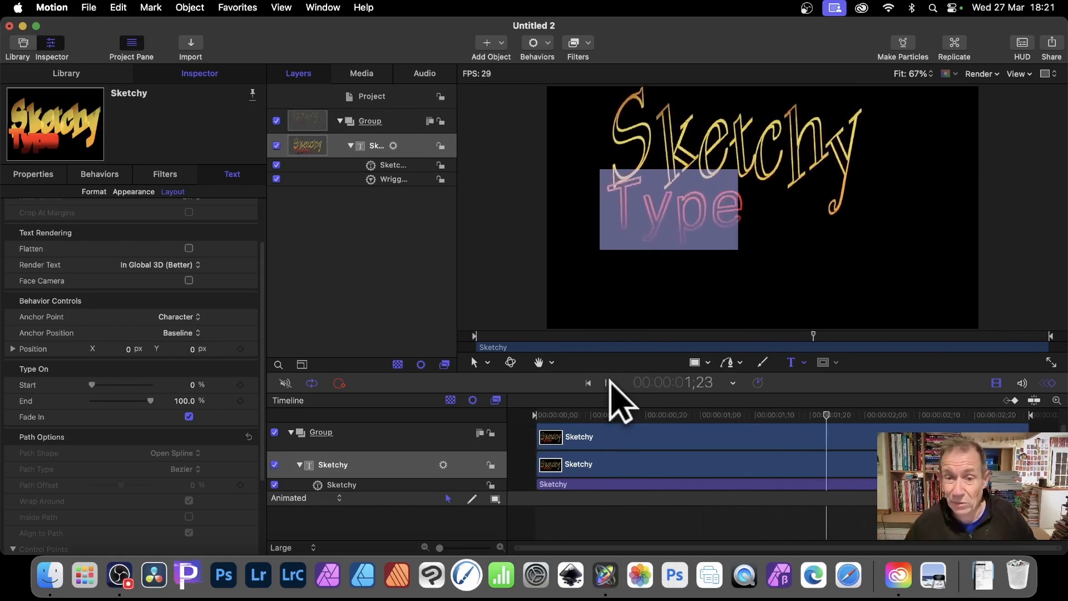
{"action": "left_click", "coordinate": [610, 382]}
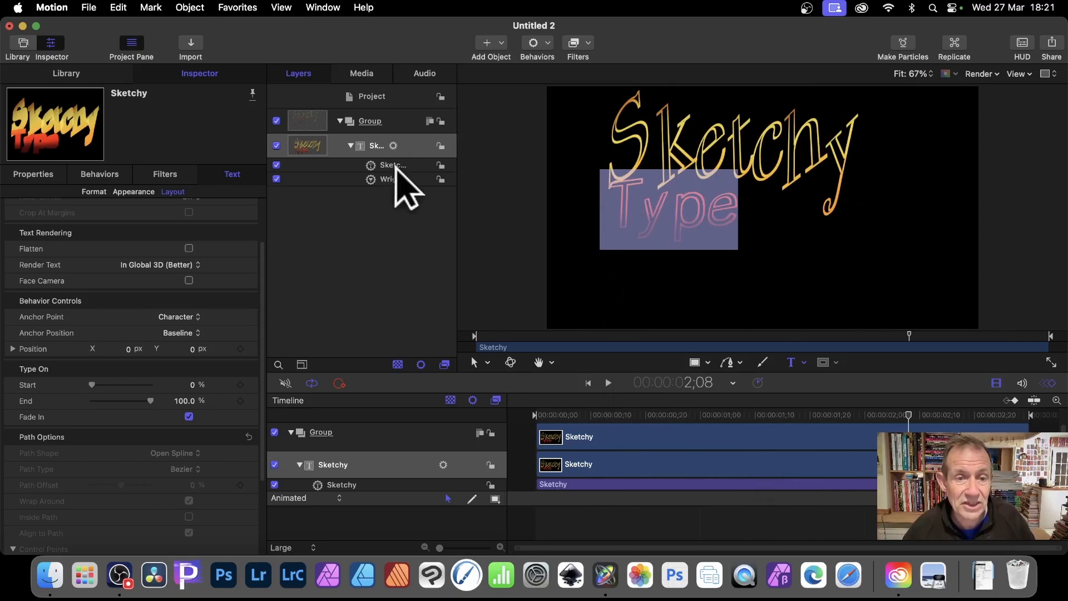
Select the Sketchy behavior on the text layer and expand its Face parameters
{"action": "left_click", "coordinate": [396, 166]}
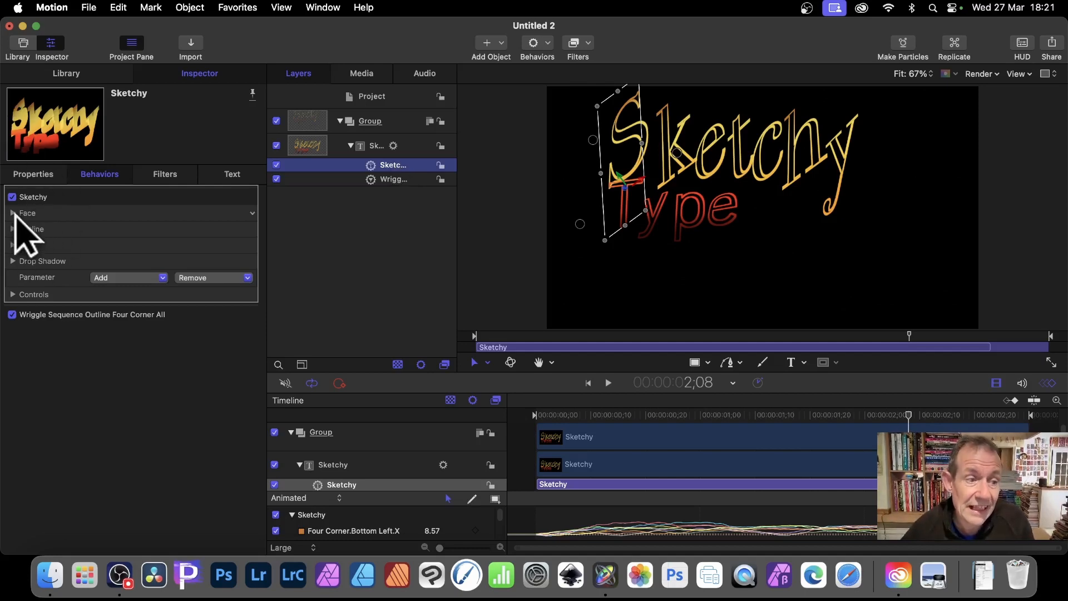
{"action": "left_click", "coordinate": [14, 215]}
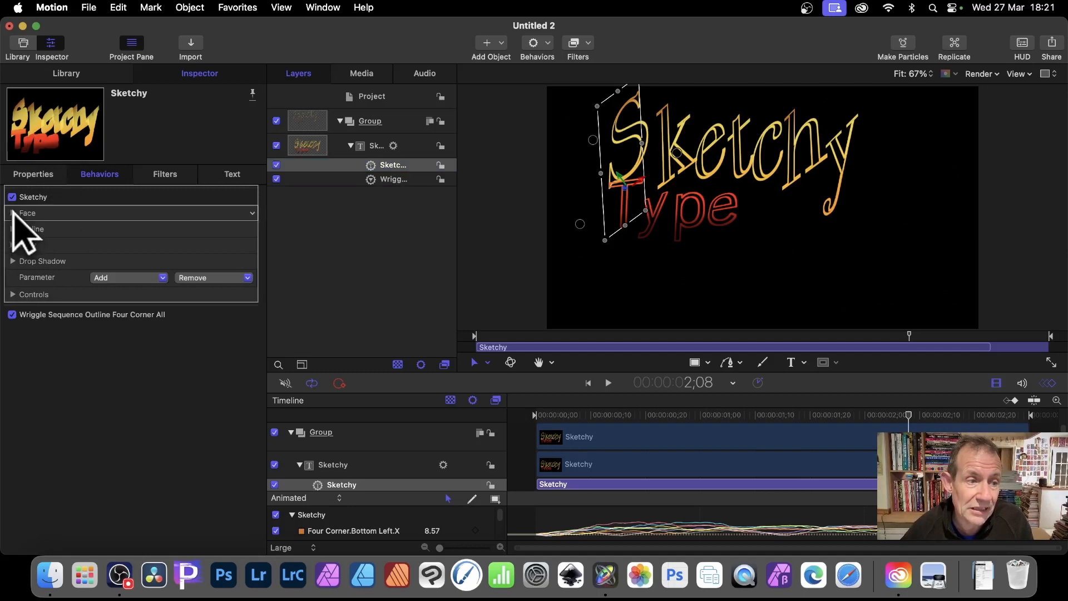
{"action": "left_click", "coordinate": [12, 213]}
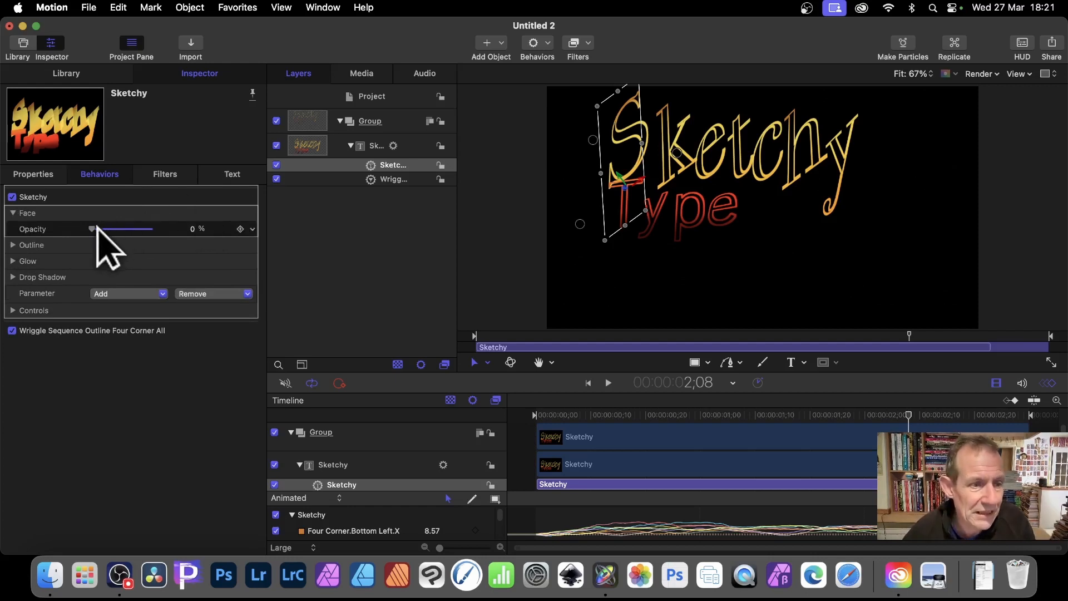
Try 100% face opacity on the Sketchy behavior, and set it back to 0%
{"action": "left_click_drag", "start_coordinate": [96, 228], "coordinate": [151, 229]}
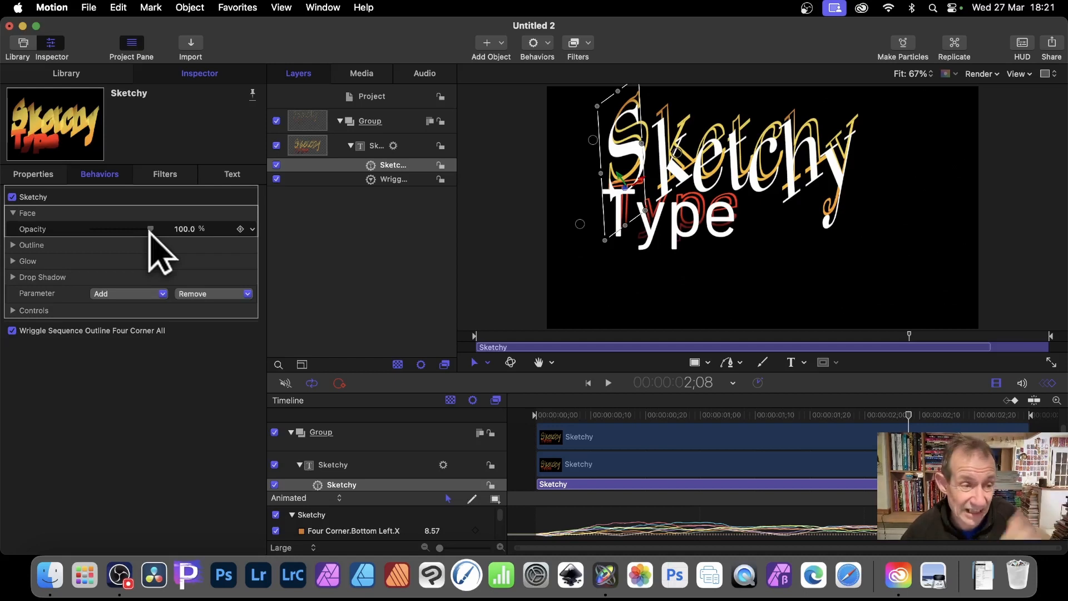
{"action": "left_click_drag", "start_coordinate": [150, 229], "coordinate": [65, 229]}
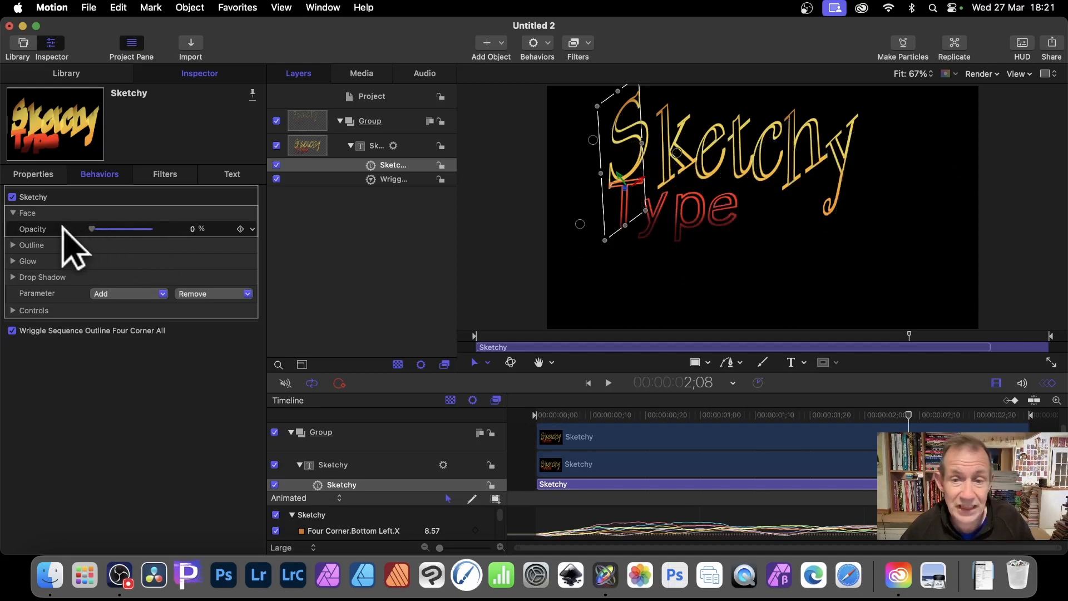
Expand the Sketchy behavior's Outline parameters and set the outline width to 4.0
{"action": "left_click", "coordinate": [11, 245]}
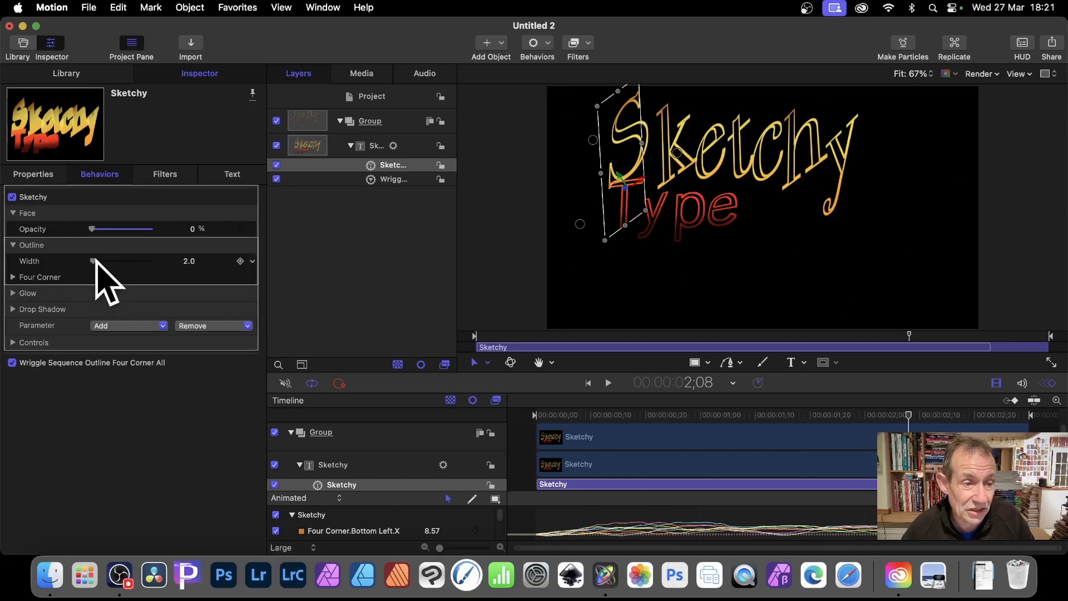
{"action": "left_click_drag", "start_coordinate": [97, 260], "coordinate": [95, 260]}
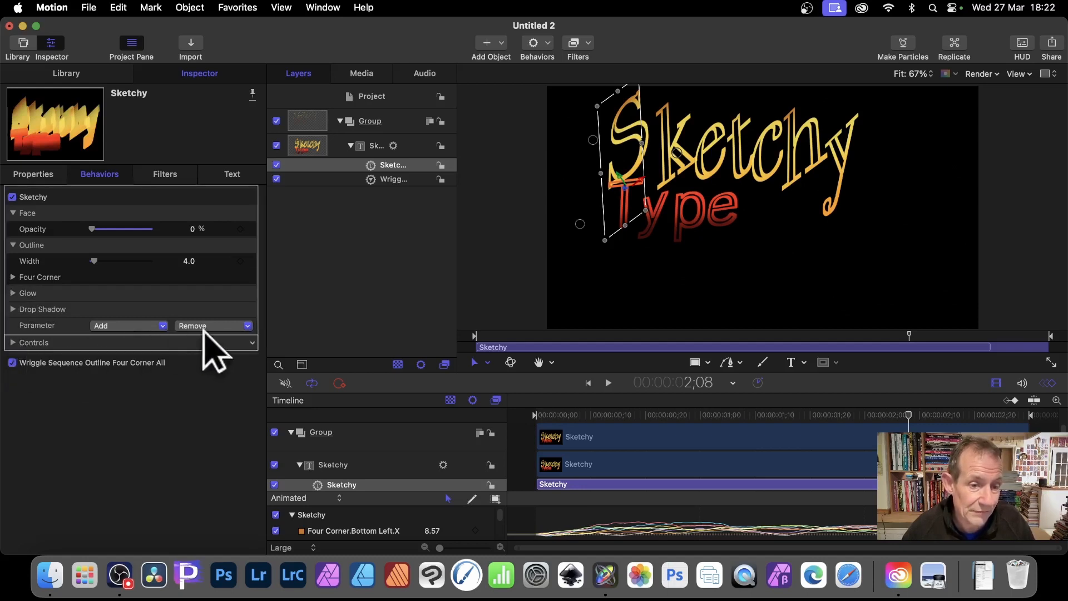
{"action": "right_click", "coordinate": [259, 348]}
{"action": "left_click", "coordinate": [317, 358]}
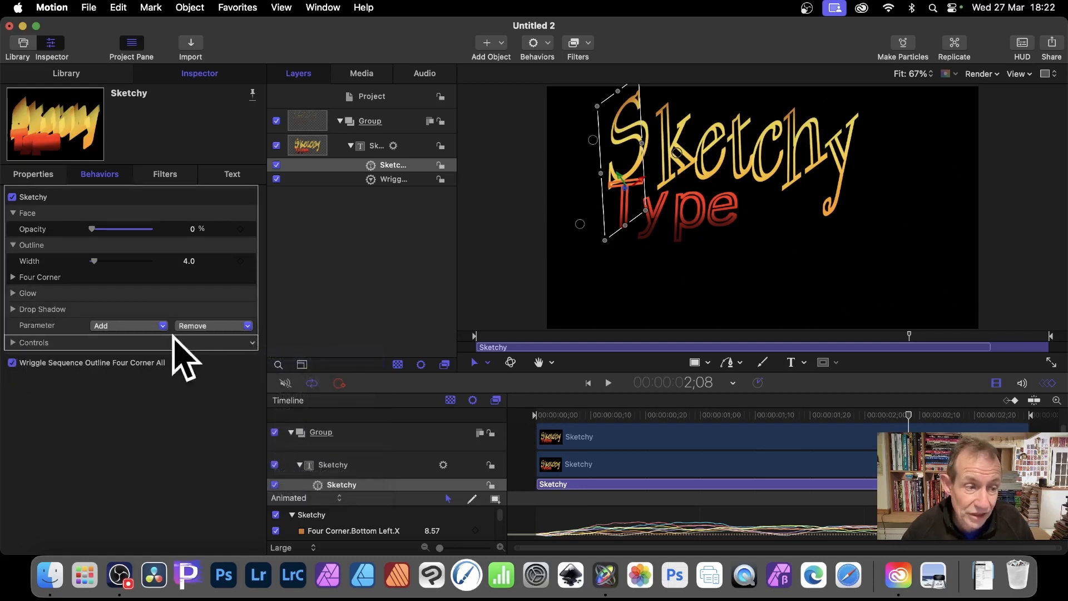
Expand the Sketchy behavior's Controls group to show its sequencing settings
{"action": "left_click", "coordinate": [13, 342]}
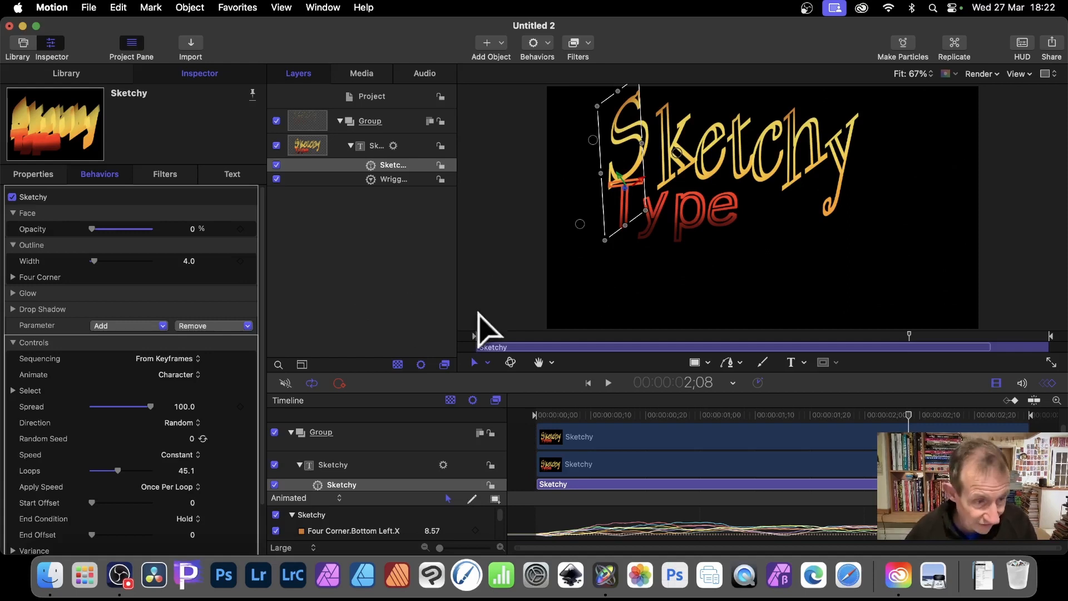
{"action": "scroll", "coordinate": [189, 378], "scroll_direction": "down", "scroll_amount": 3}
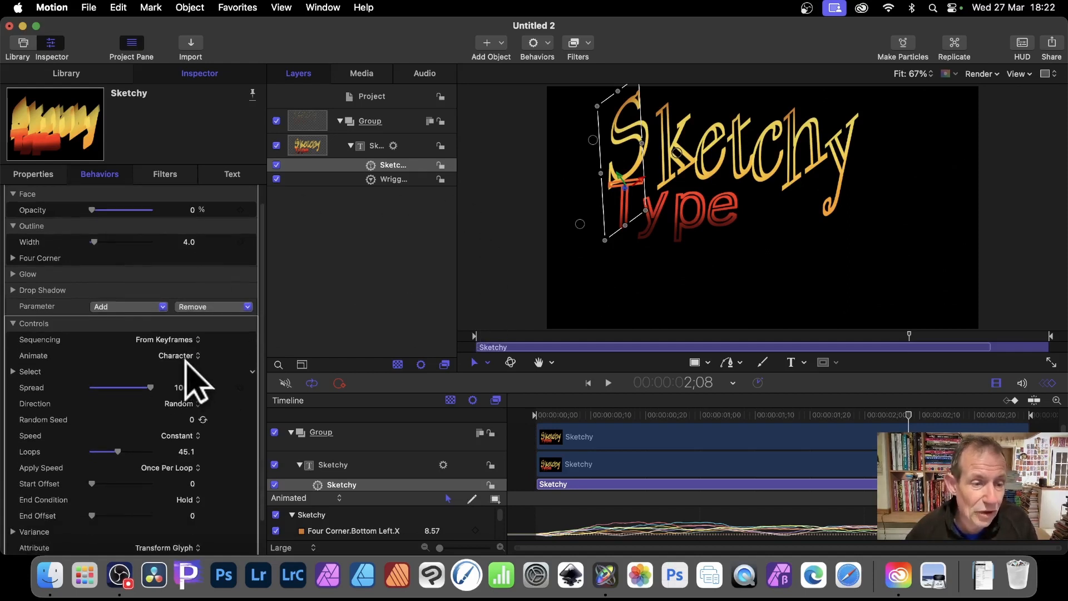
{"action": "scroll", "coordinate": [237, 383], "scroll_direction": "down", "scroll_amount": 3}
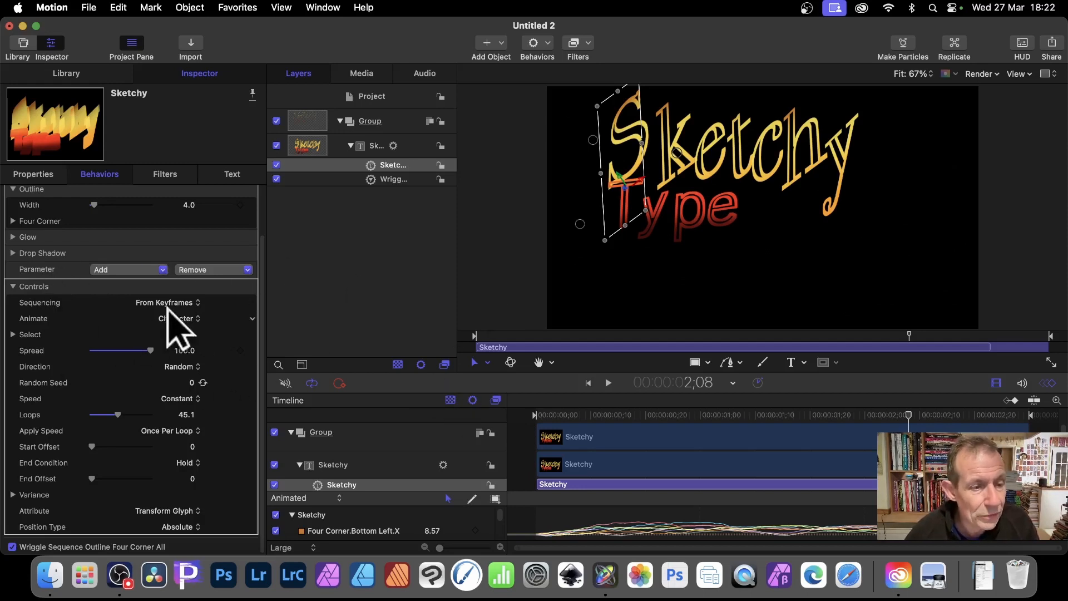
Try animating the Sketchy behavior by Word, and play and pause the preview
{"action": "left_click", "coordinate": [195, 320]}
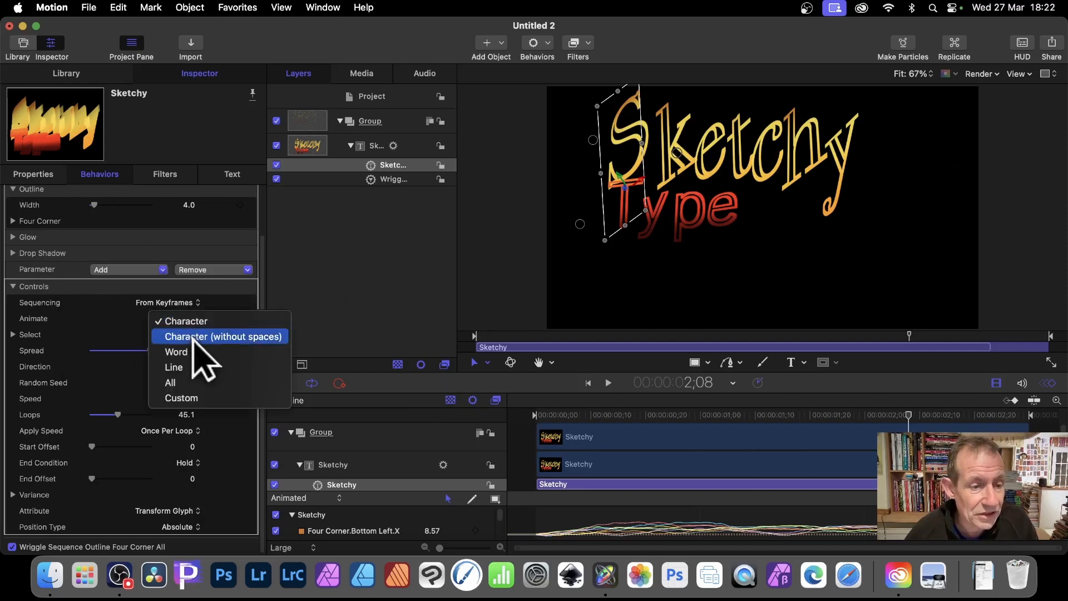
{"action": "left_click", "coordinate": [191, 352]}
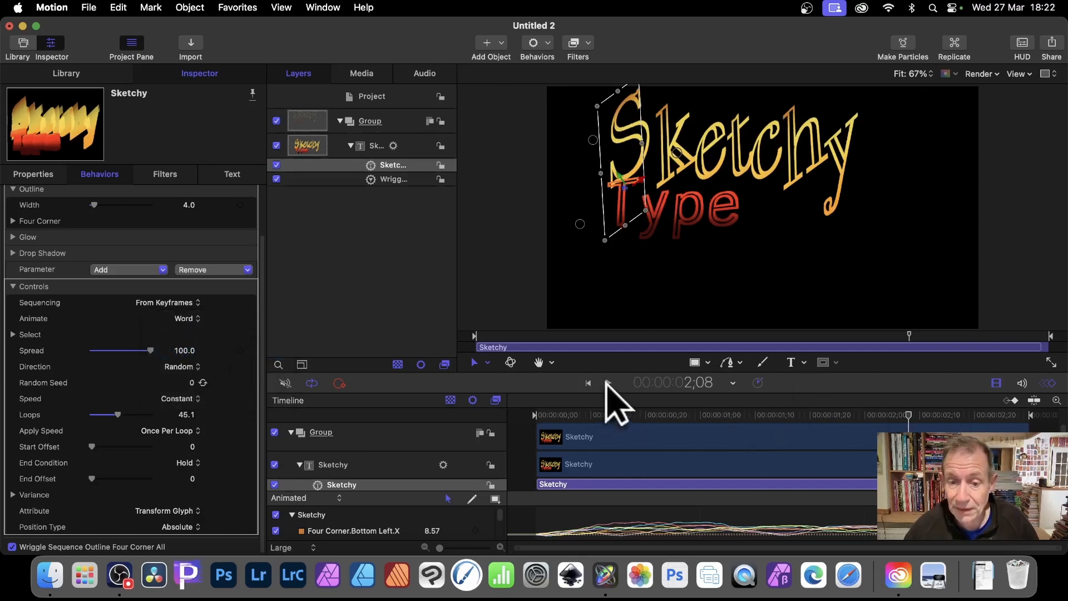
{"action": "left_click", "coordinate": [607, 383]}
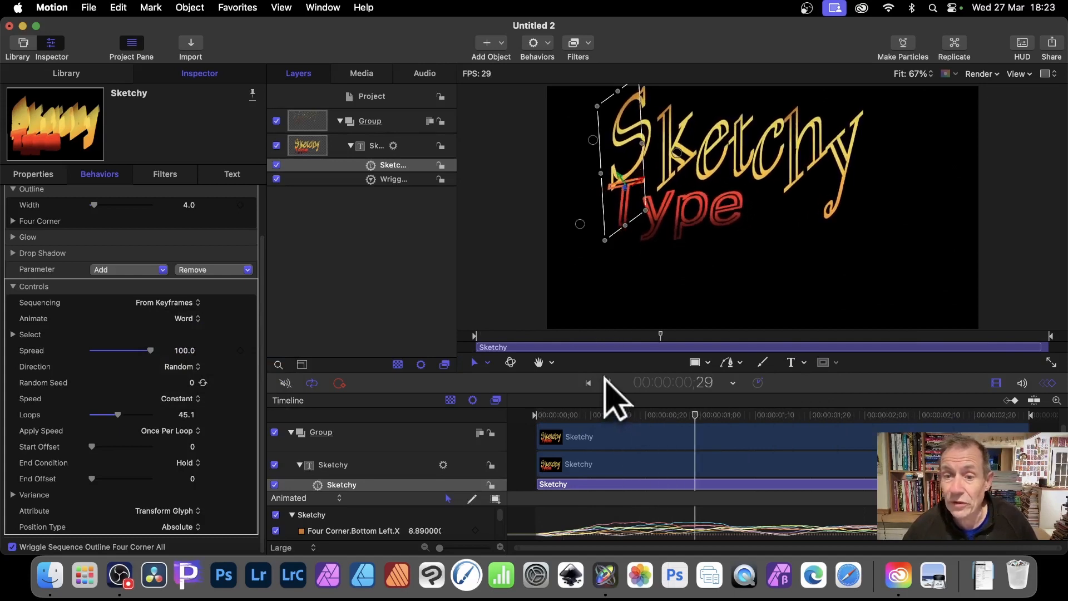
{"action": "left_click", "coordinate": [609, 382]}
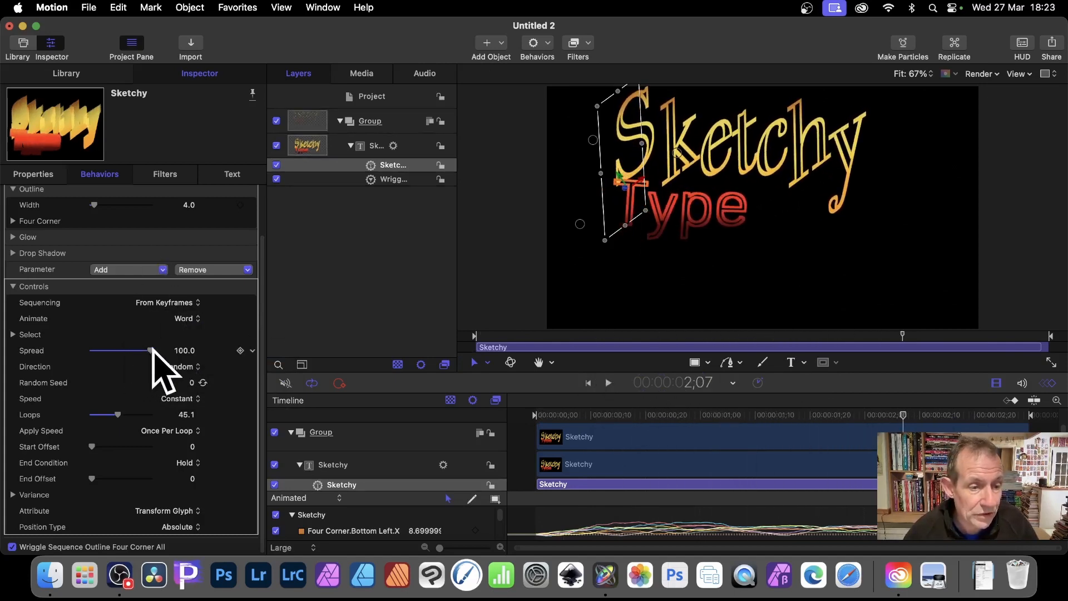
Set the Sketchy behavior's Spread to 31 and its Animate option to Character
{"action": "left_click_drag", "start_coordinate": [148, 350], "coordinate": [115, 373]}
{"action": "left_click", "coordinate": [188, 319]}
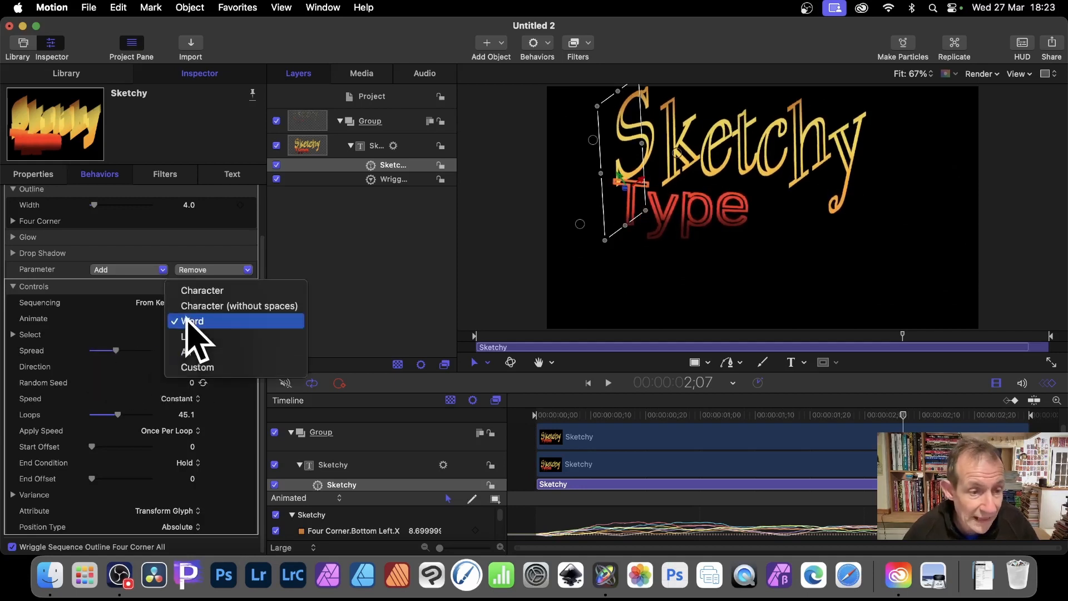
{"action": "left_click", "coordinate": [206, 291]}
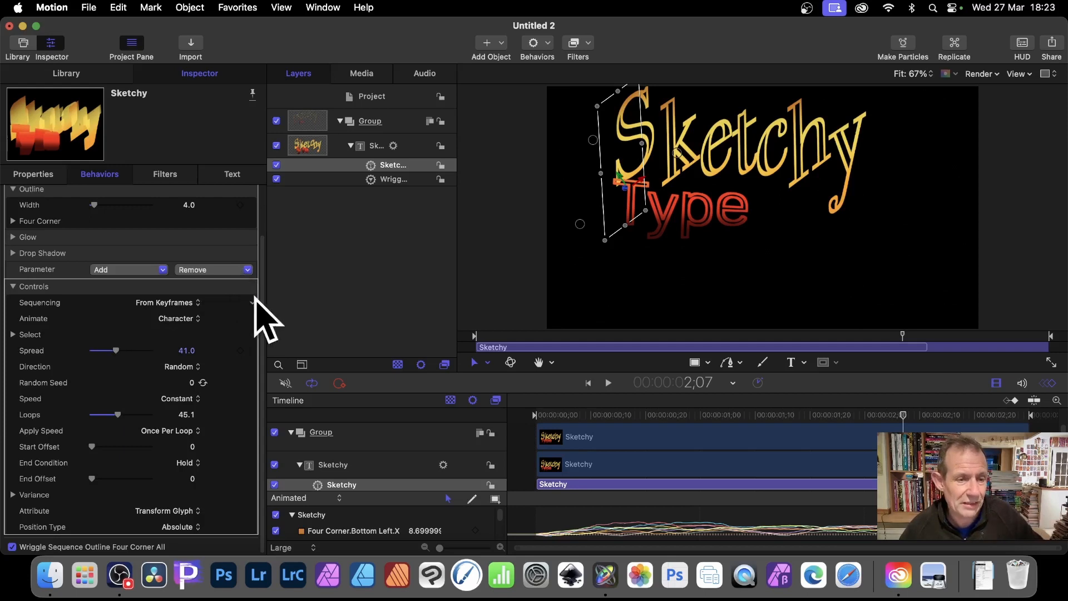
{"action": "left_click", "coordinate": [197, 318]}
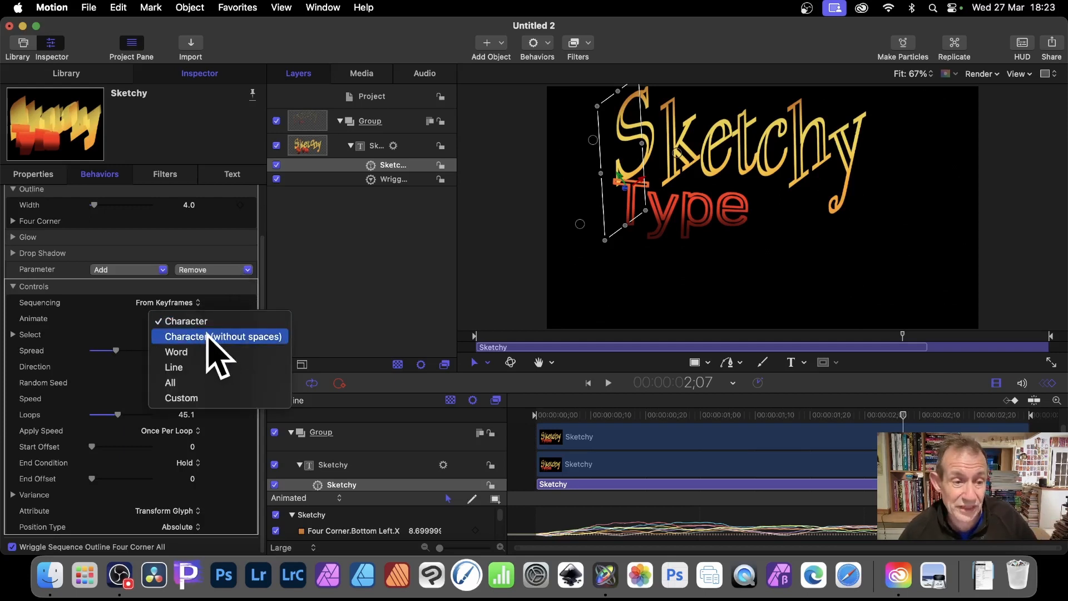
{"action": "left_click", "coordinate": [210, 322]}
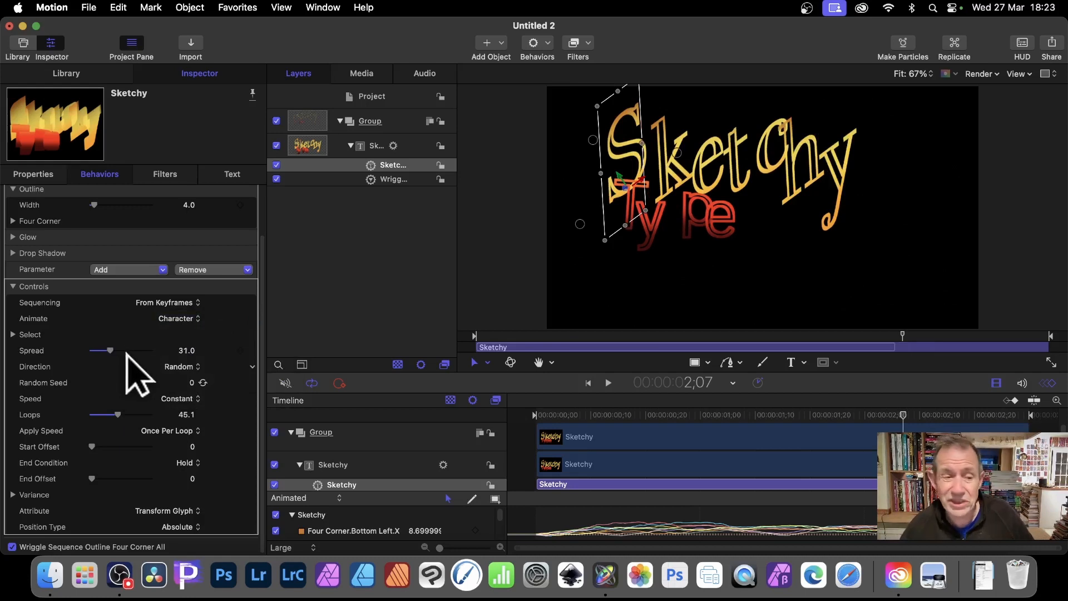
Set the Sketchy behavior's Direction to Center to Ends and look through its Speed options, keeping Constant
{"action": "left_click", "coordinate": [196, 366]}
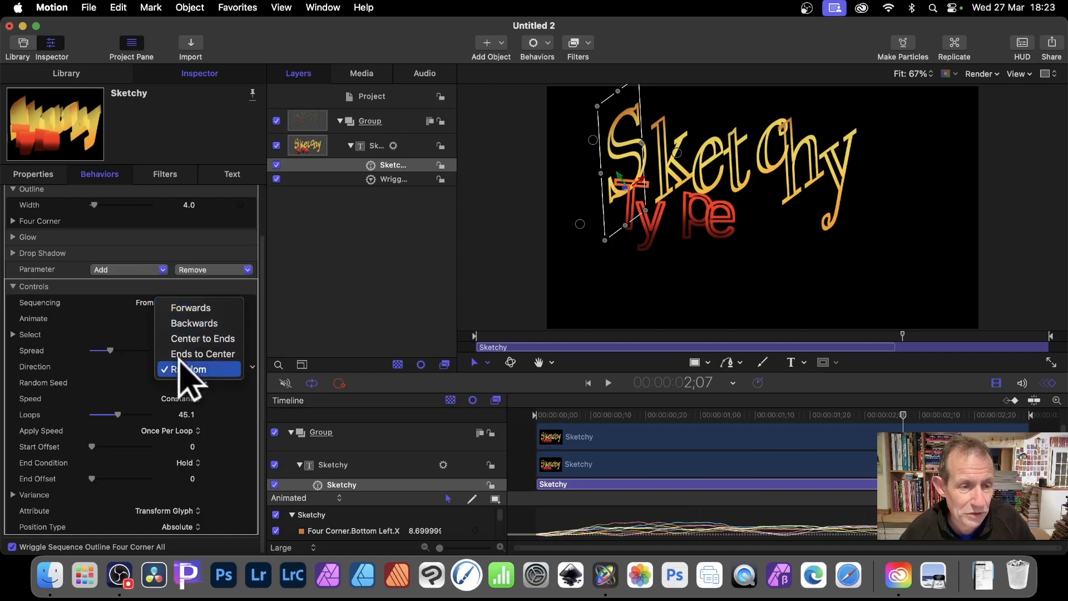
{"action": "left_click", "coordinate": [202, 339]}
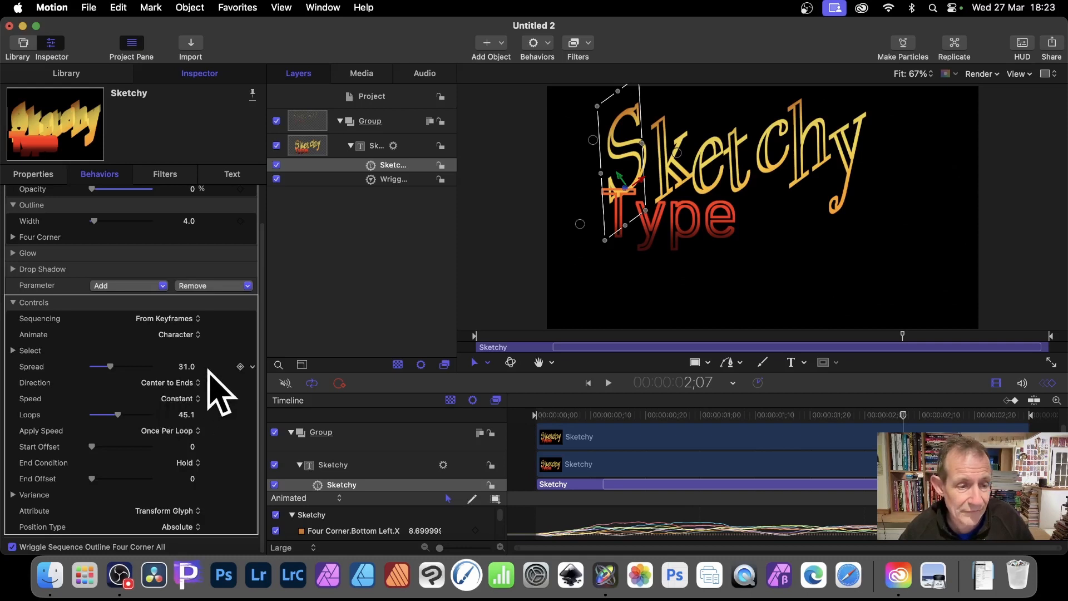
{"action": "left_click", "coordinate": [191, 397]}
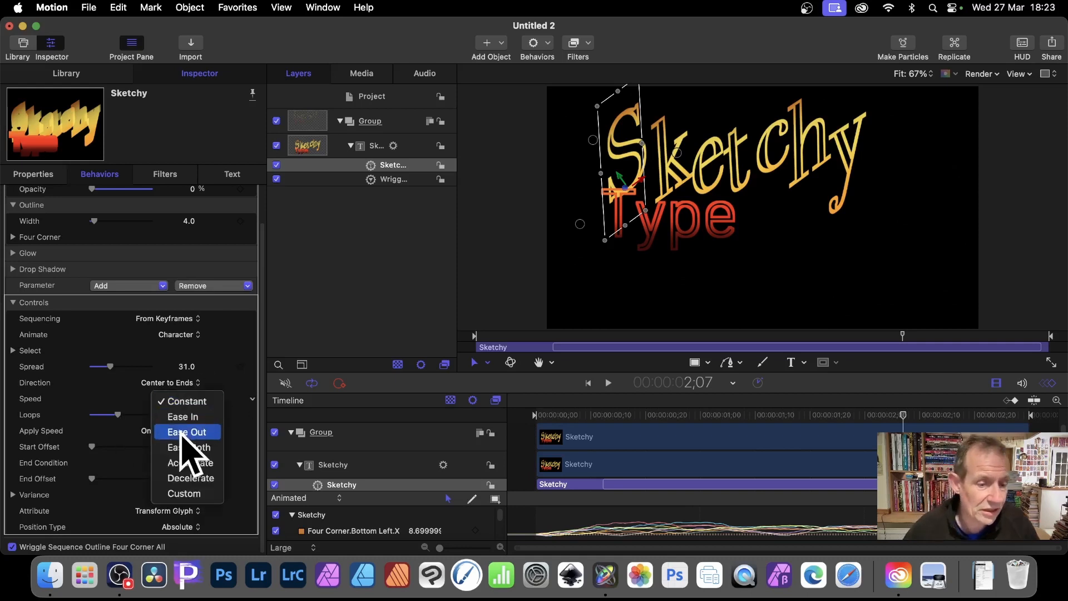
{"action": "left_click", "coordinate": [80, 426]}
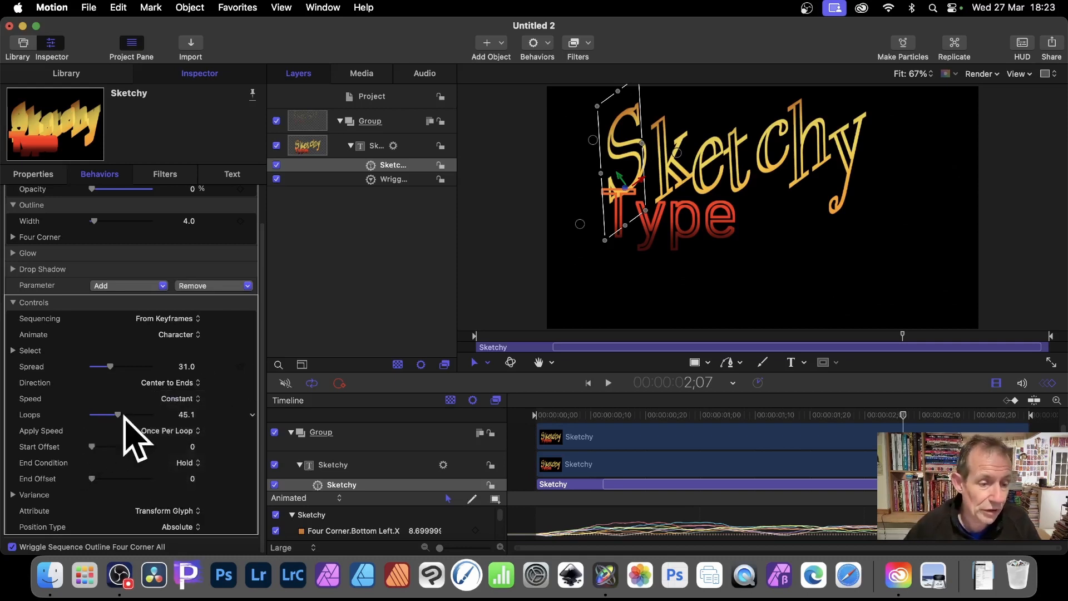
Set the Sketchy behavior's Loops to 21 and its Apply Speed option to Over Entire Duration
{"action": "mouse_move", "coordinate": [118, 415]}
{"action": "left_mouse_down"}
{"action": "mouse_move", "coordinate": [94, 418]}
{"action": "mouse_move", "coordinate": [198, 416]}
{"action": "mouse_move", "coordinate": [92, 420]}
{"action": "mouse_move", "coordinate": [102, 418]}
{"action": "mouse_move", "coordinate": [96, 447]}
{"action": "left_mouse_up"}
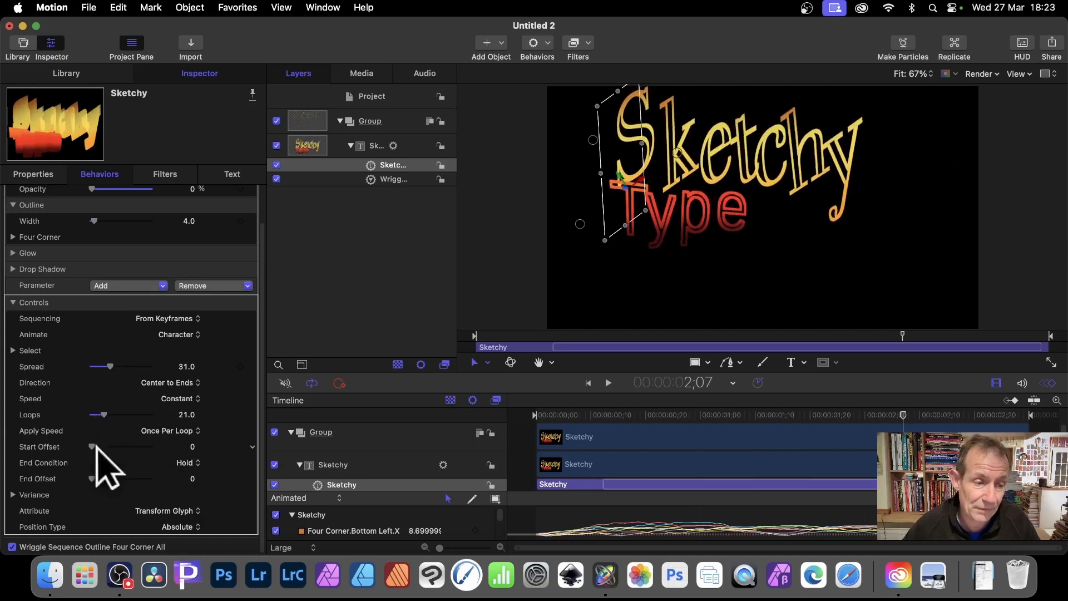
{"action": "left_click", "coordinate": [182, 431]}
{"action": "left_click", "coordinate": [166, 451]}
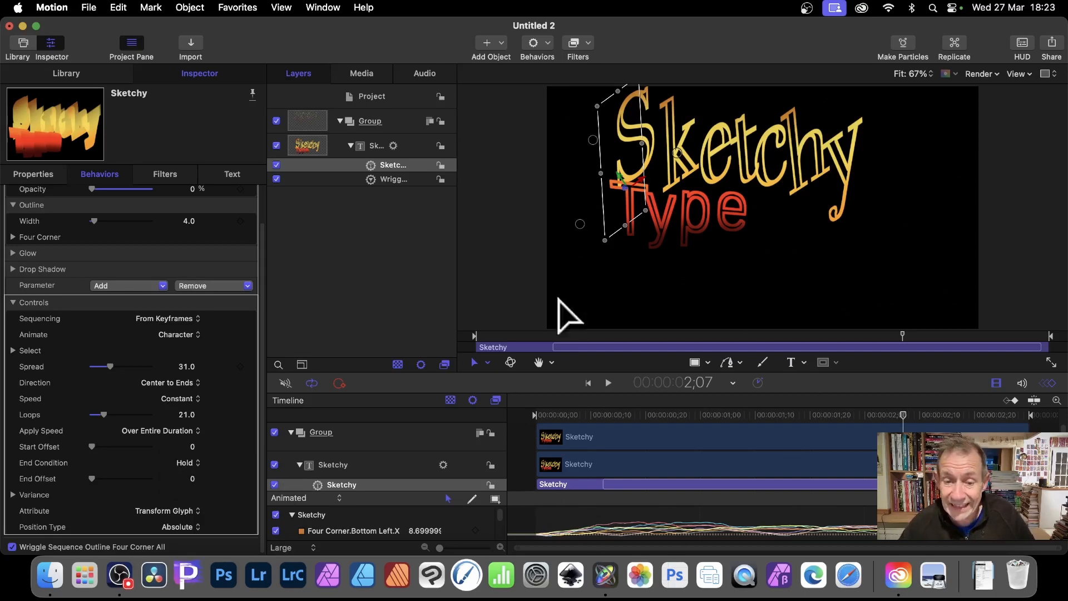
Preview the animation with the new direction and loop settings, and pause playback
{"action": "left_click", "coordinate": [607, 382]}
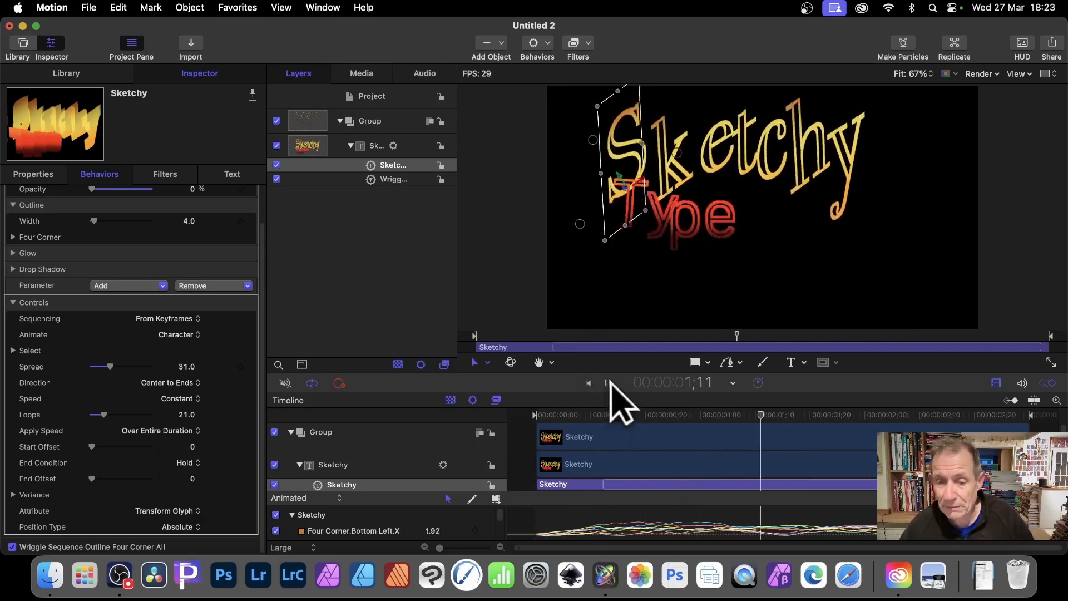
{"action": "left_click", "coordinate": [608, 382]}
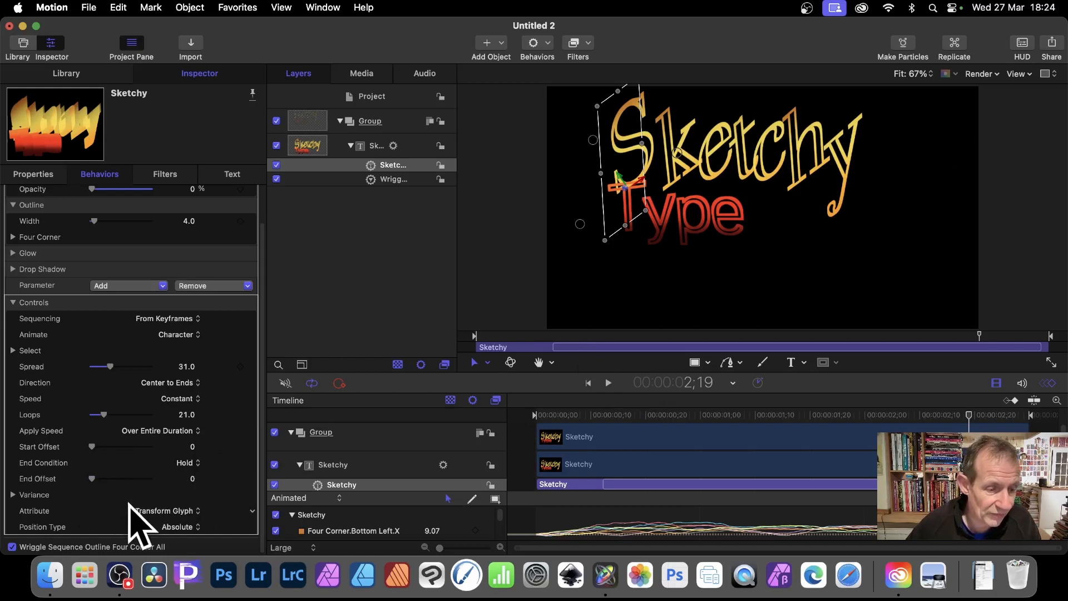
Expand the Sketchy behavior's Variance group and set Variance to 43.28%, Amount to 67 and Noisiness to 0.92
{"action": "left_click", "coordinate": [13, 494]}
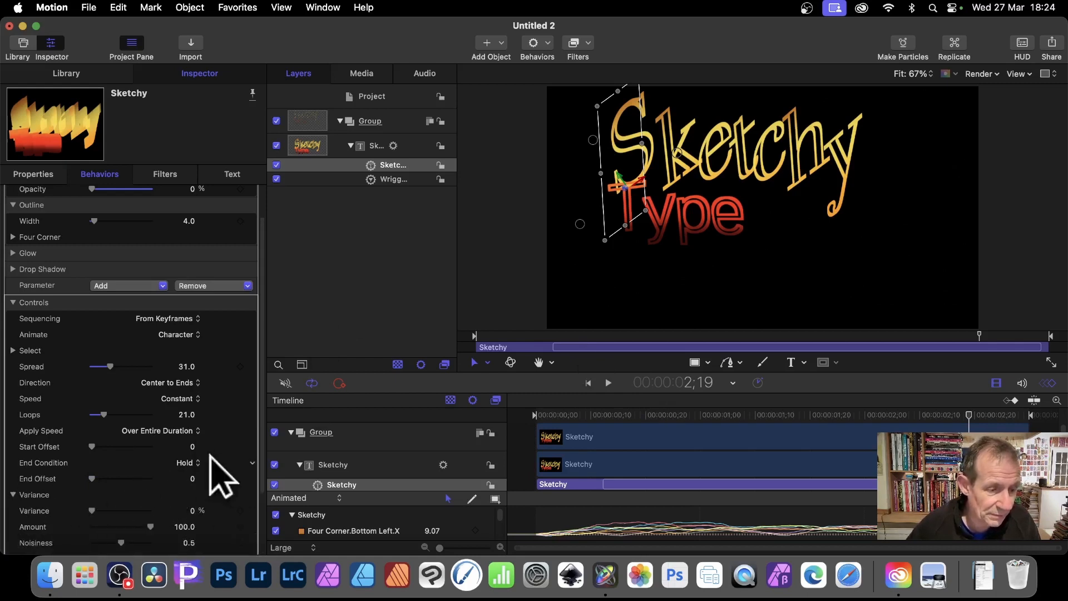
{"action": "scroll", "coordinate": [143, 465], "scroll_direction": "down", "scroll_amount": 3}
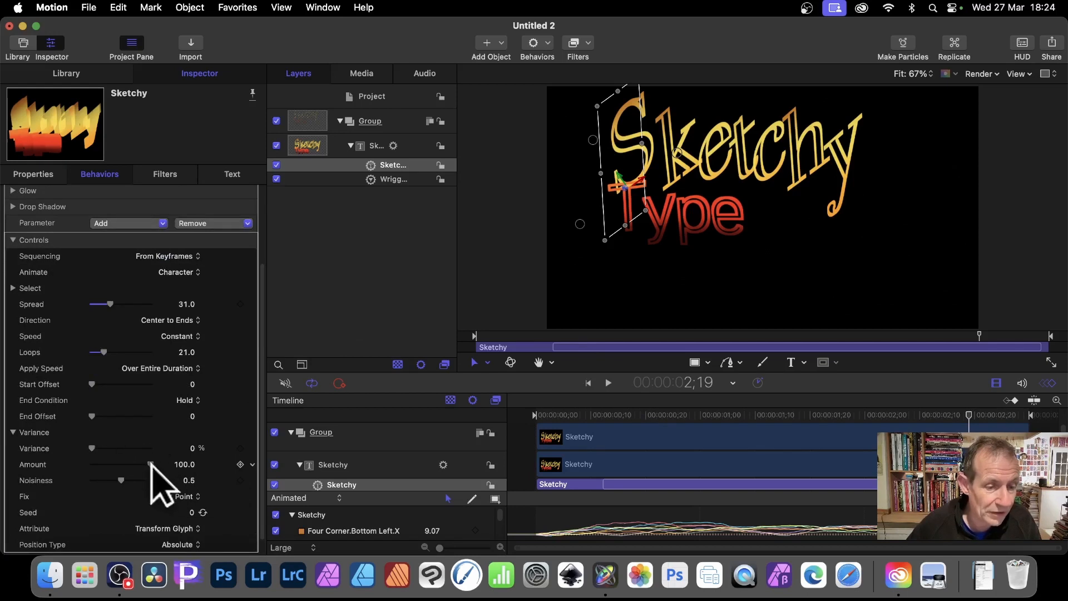
{"action": "mouse_move", "coordinate": [152, 465]}
{"action": "left_mouse_down"}
{"action": "mouse_move", "coordinate": [138, 464]}
{"action": "mouse_move", "coordinate": [146, 479]}
{"action": "left_mouse_up"}
{"action": "mouse_move", "coordinate": [91, 447]}
{"action": "left_mouse_down"}
{"action": "mouse_move", "coordinate": [129, 448]}
{"action": "mouse_move", "coordinate": [67, 453]}
{"action": "mouse_move", "coordinate": [106, 452]}
{"action": "left_mouse_up"}
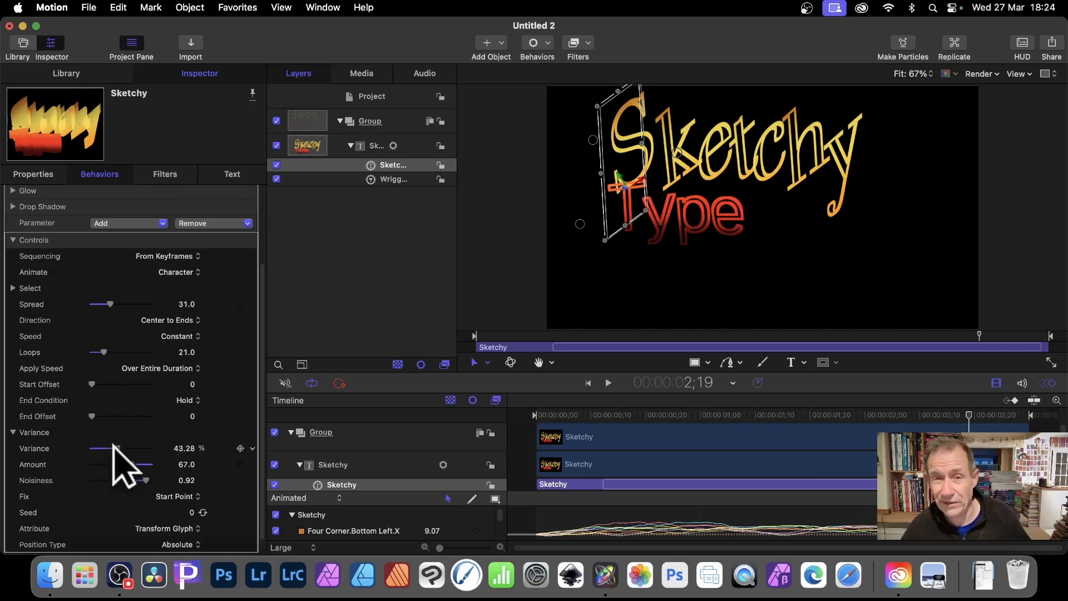
Set the Wriggle Sequence Outline behavior's Amount to 4 px, Frequency to 0.43 and Noisiness to 0.26, and play the animation
{"action": "left_click", "coordinate": [389, 179]}
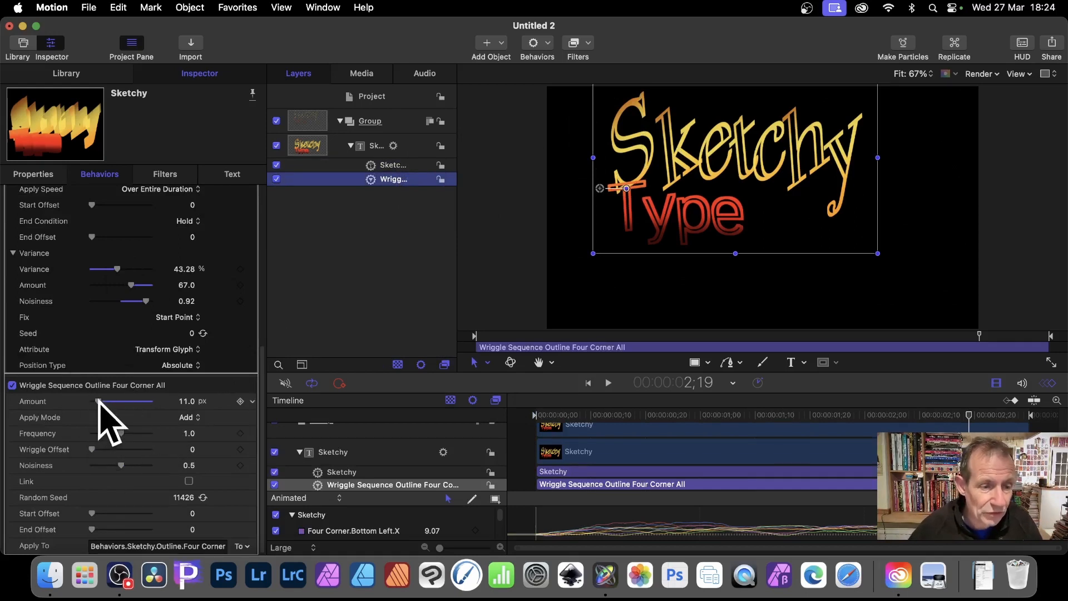
{"action": "left_click_drag", "start_coordinate": [99, 400], "coordinate": [94, 399]}
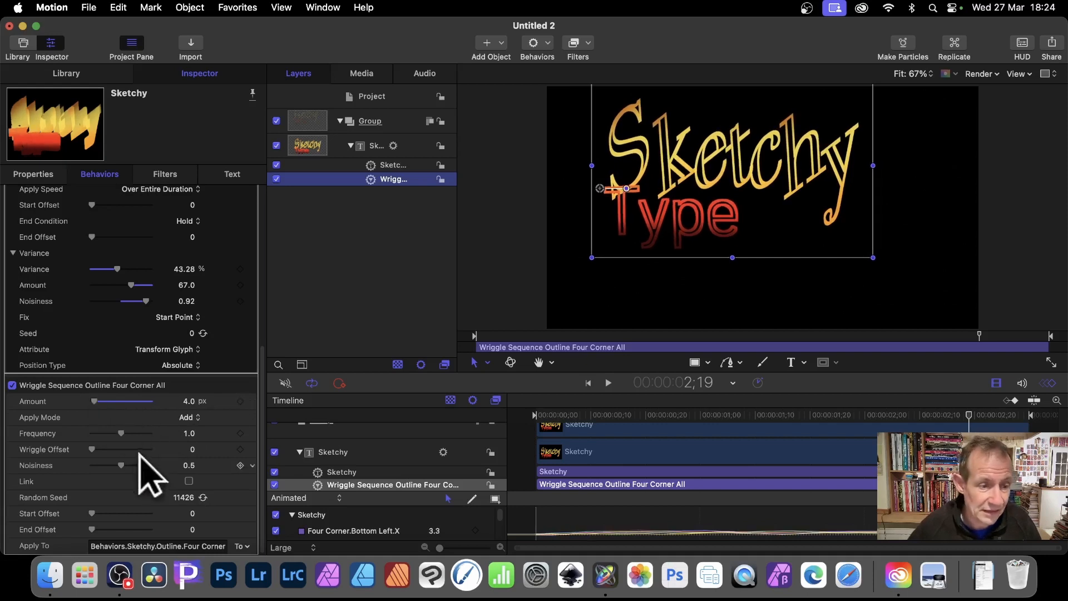
{"action": "left_click_drag", "start_coordinate": [123, 433], "coordinate": [102, 432]}
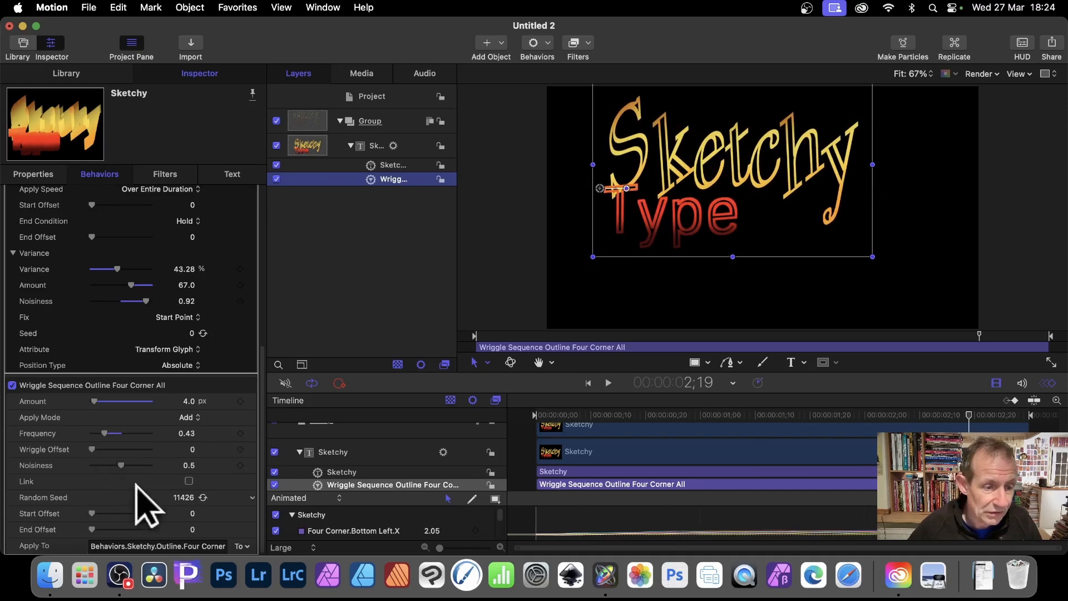
{"action": "left_click", "coordinate": [119, 465]}
{"action": "left_click_drag", "start_coordinate": [125, 469], "coordinate": [107, 469]}
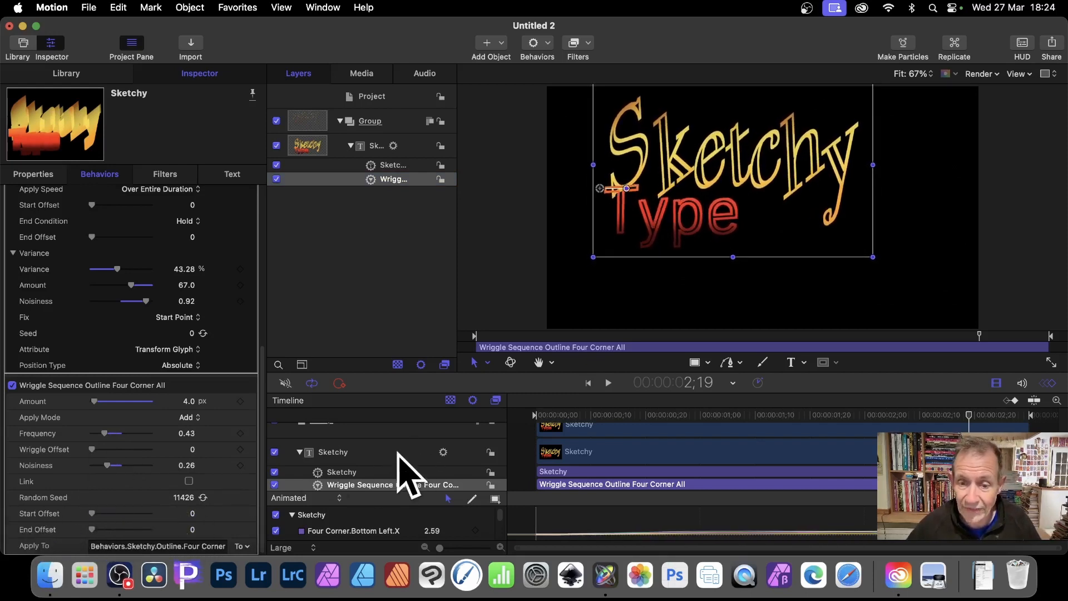
{"action": "left_click", "coordinate": [608, 383]}
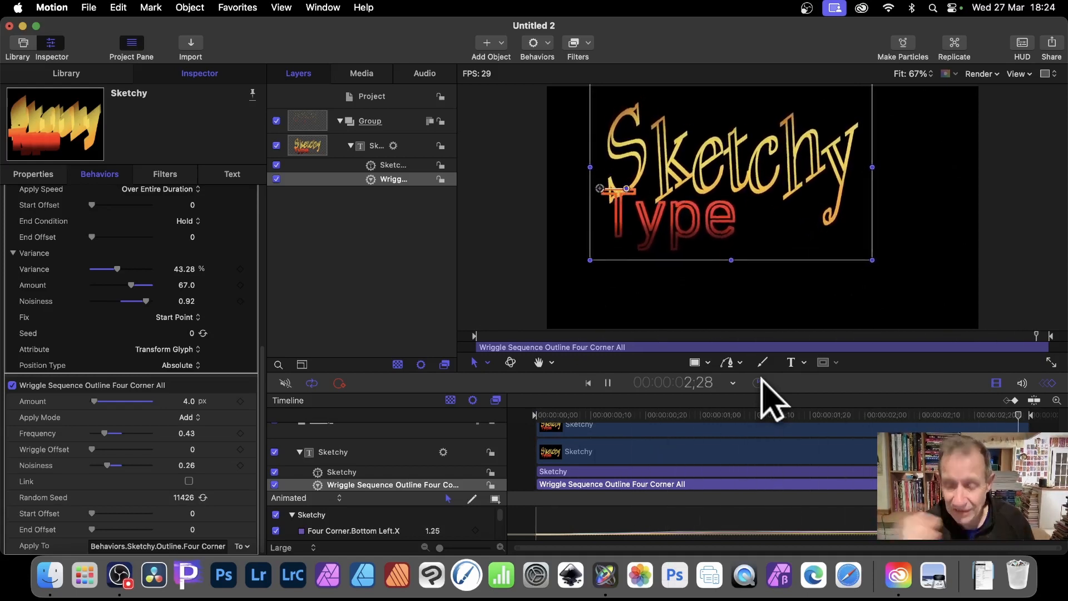
Pause playback and set the Sketchy text's Layout Method to Path after trying Paragraph
{"action": "key", "text": "space"}
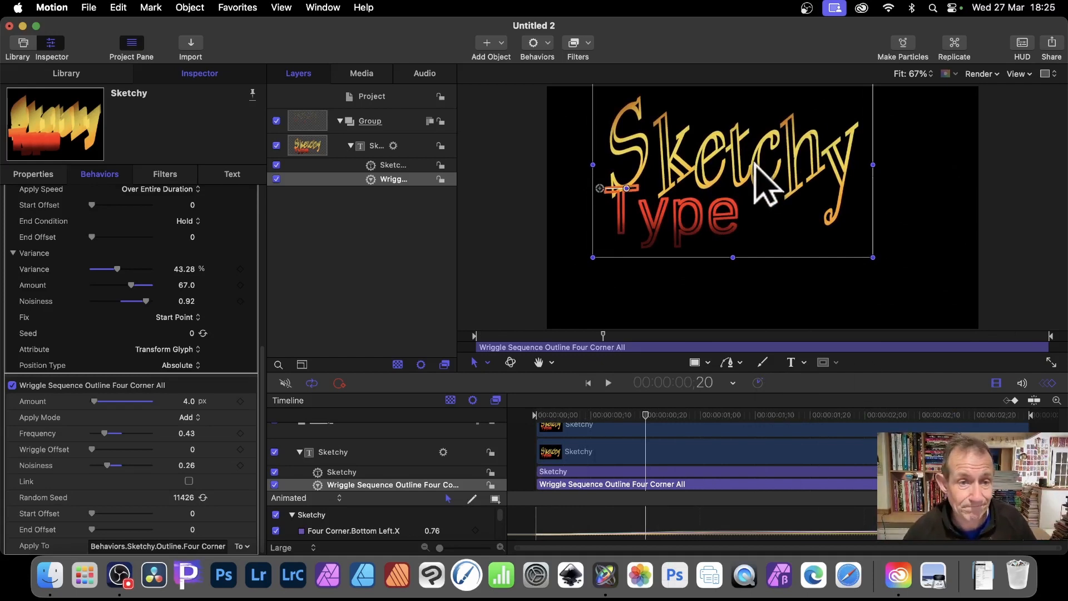
{"action": "left_click", "coordinate": [375, 145]}
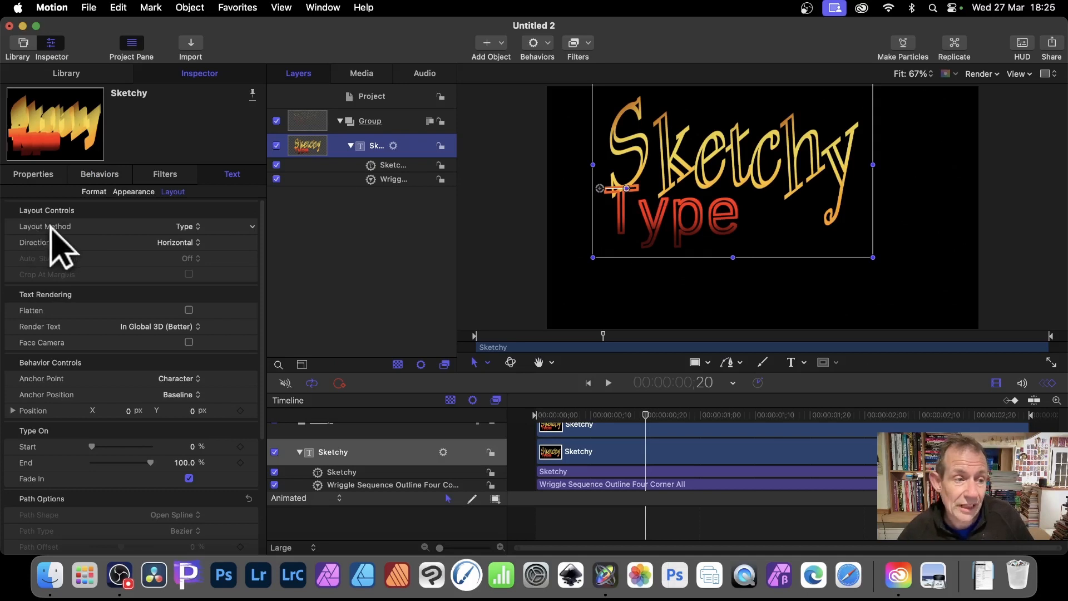
{"action": "left_click", "coordinate": [191, 227]}
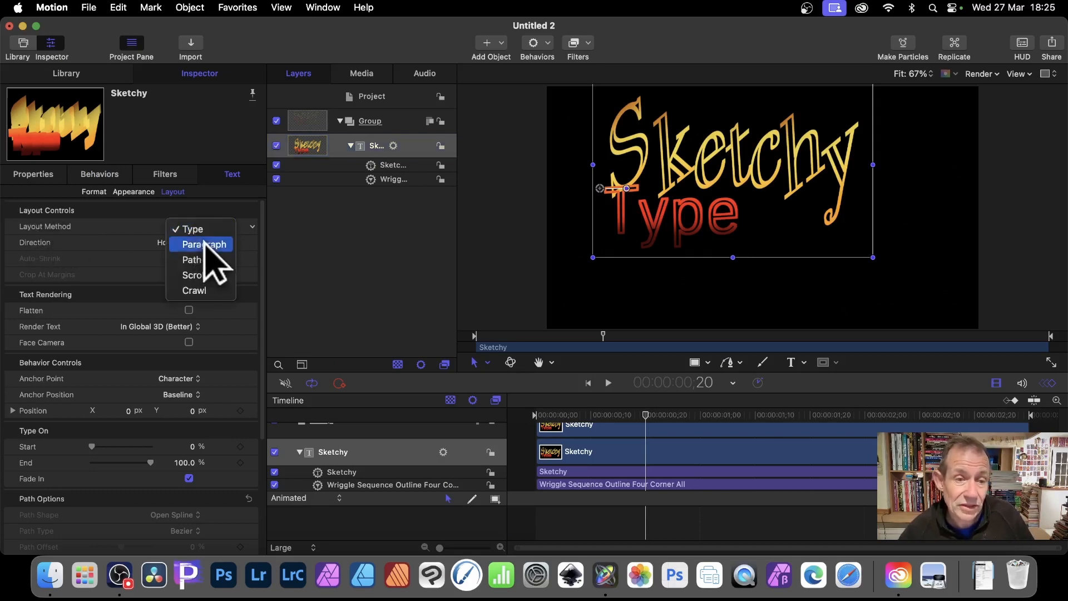
{"action": "left_click", "coordinate": [204, 245]}
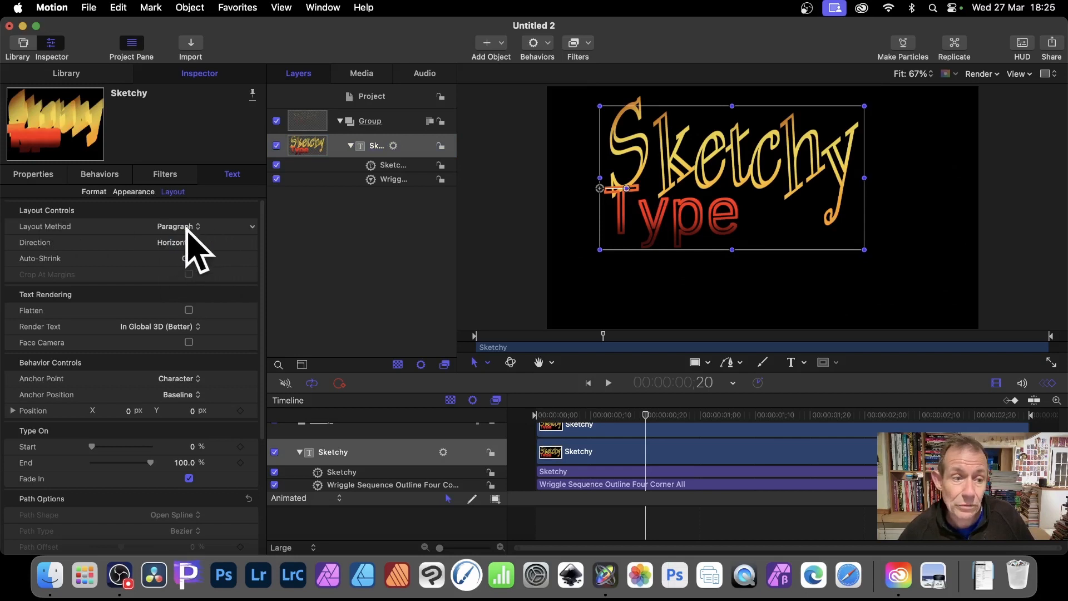
{"action": "left_click", "coordinate": [188, 228]}
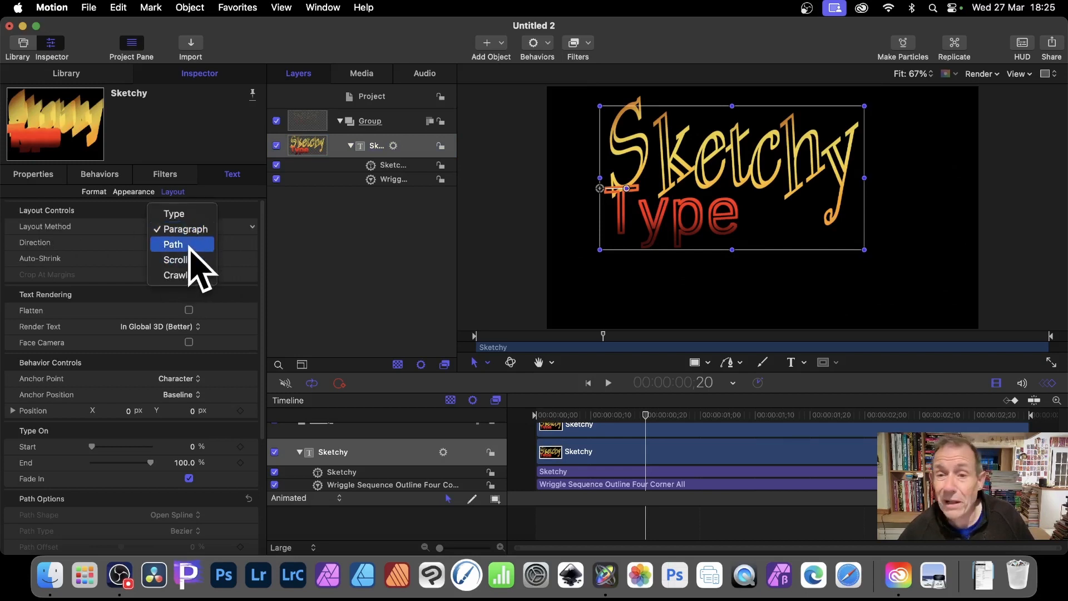
{"action": "left_click", "coordinate": [188, 246]}
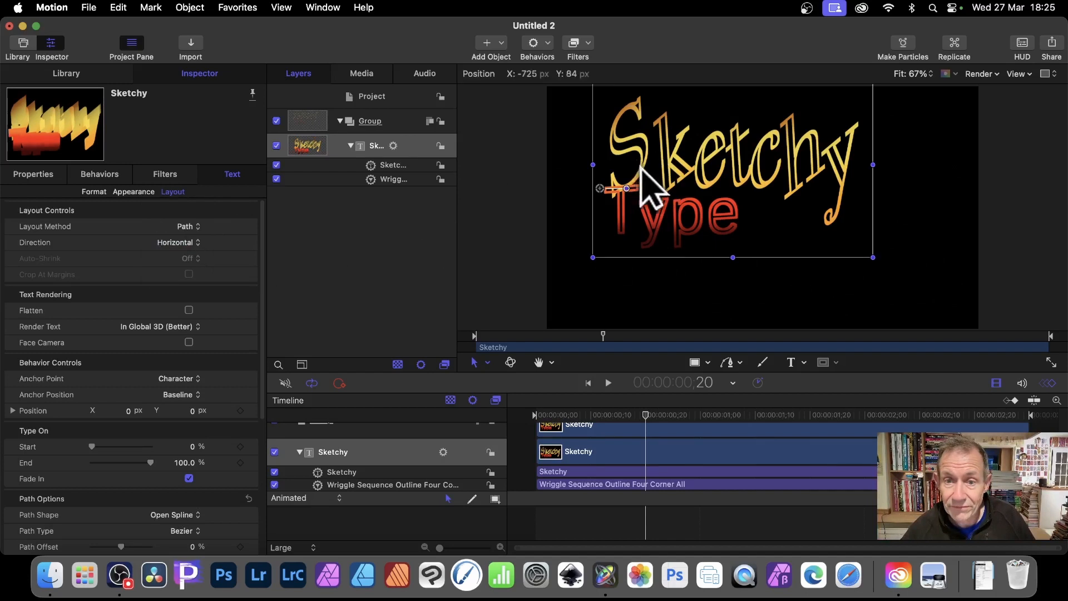
Move the Sketchy Type title slightly lower in the frame and open its text path for editing
{"action": "mouse_move", "coordinate": [627, 162]}
{"action": "left_mouse_down"}
{"action": "mouse_move", "coordinate": [614, 197]}
{"action": "mouse_move", "coordinate": [644, 175]}
{"action": "left_mouse_up"}
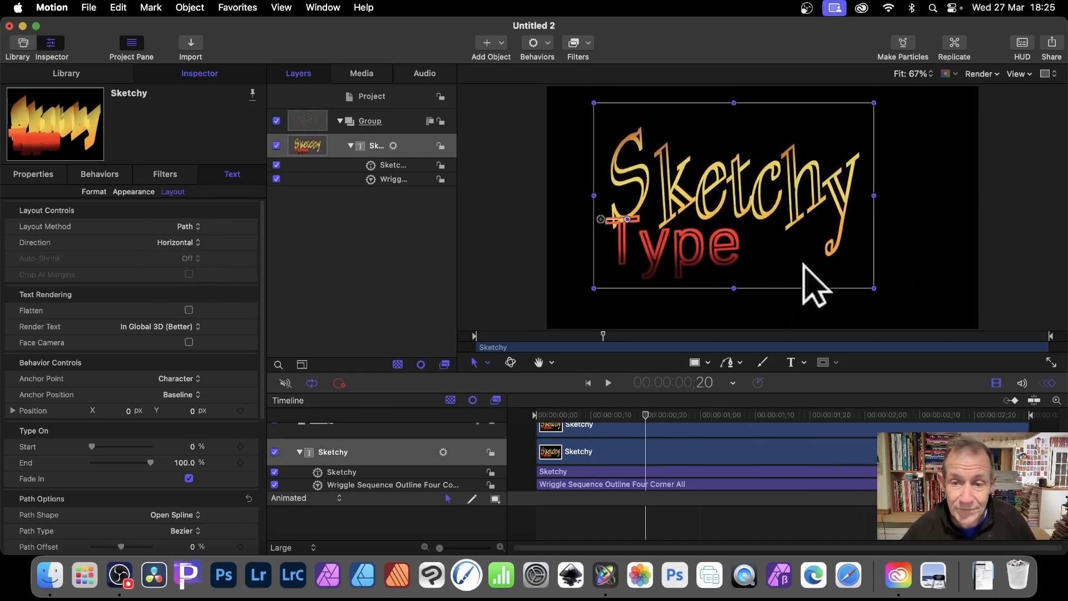
{"action": "left_click_drag", "start_coordinate": [705, 206], "coordinate": [705, 206]}
{"action": "double_click", "coordinate": [705, 205]}
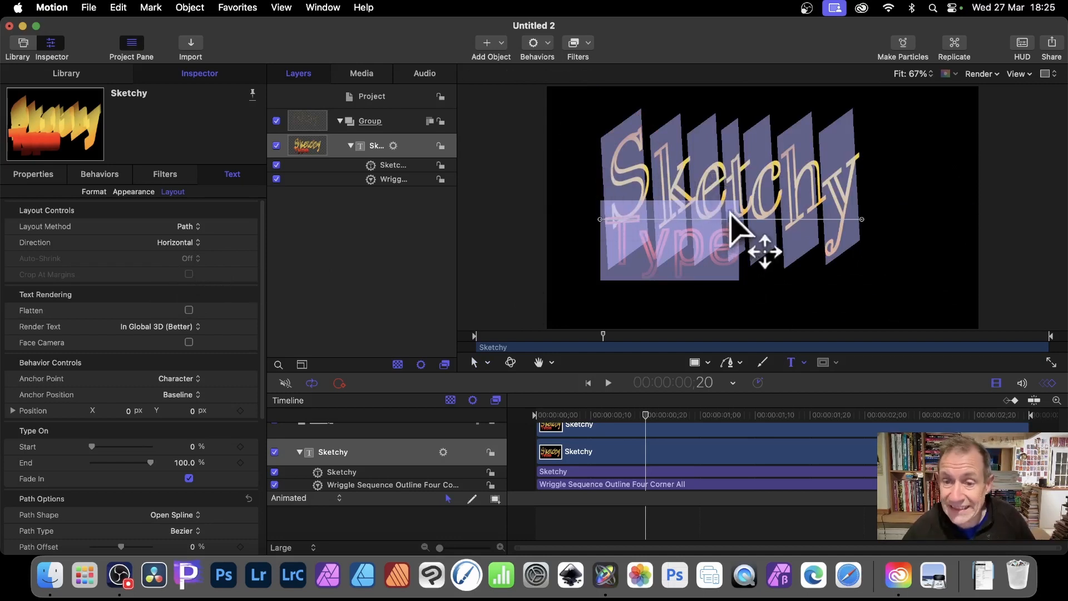
Bend the text path into an arch that falls steeply to its end point, and preview the animation briefly
{"action": "left_click_drag", "start_coordinate": [731, 220], "coordinate": [728, 253]}
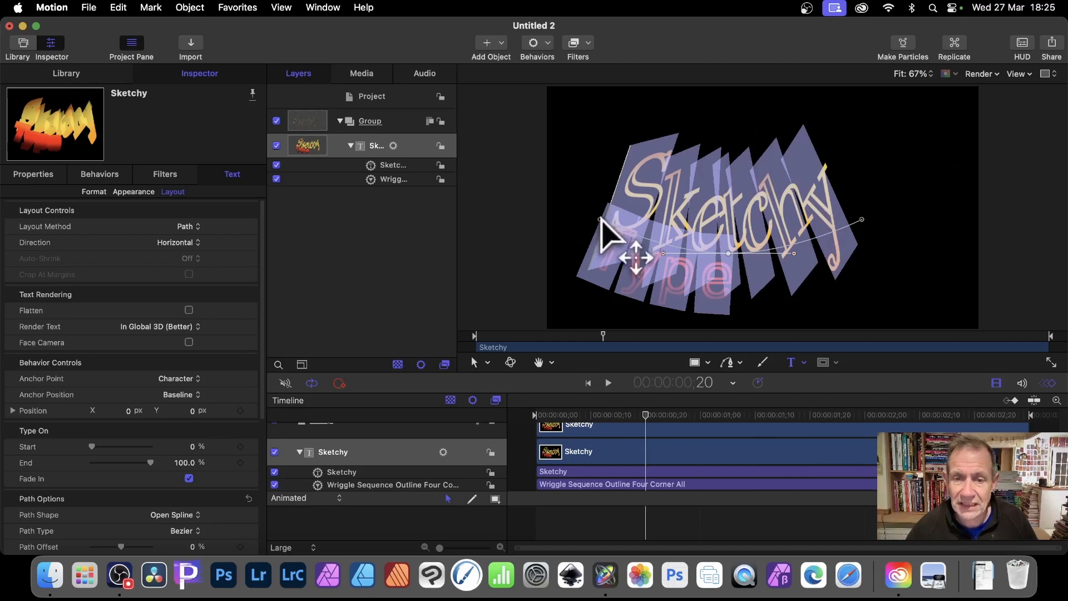
{"action": "mouse_move", "coordinate": [601, 221]}
{"action": "left_mouse_down"}
{"action": "mouse_move", "coordinate": [586, 176]}
{"action": "mouse_move", "coordinate": [556, 232]}
{"action": "mouse_move", "coordinate": [612, 226]}
{"action": "left_mouse_up"}
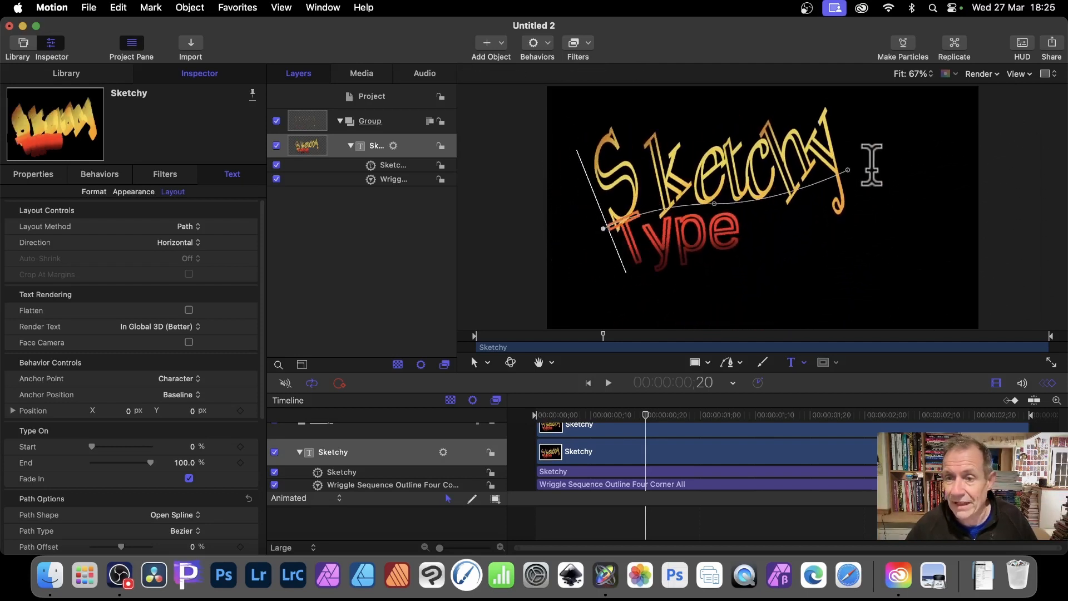
{"action": "left_click_drag", "start_coordinate": [848, 169], "coordinate": [794, 298]}
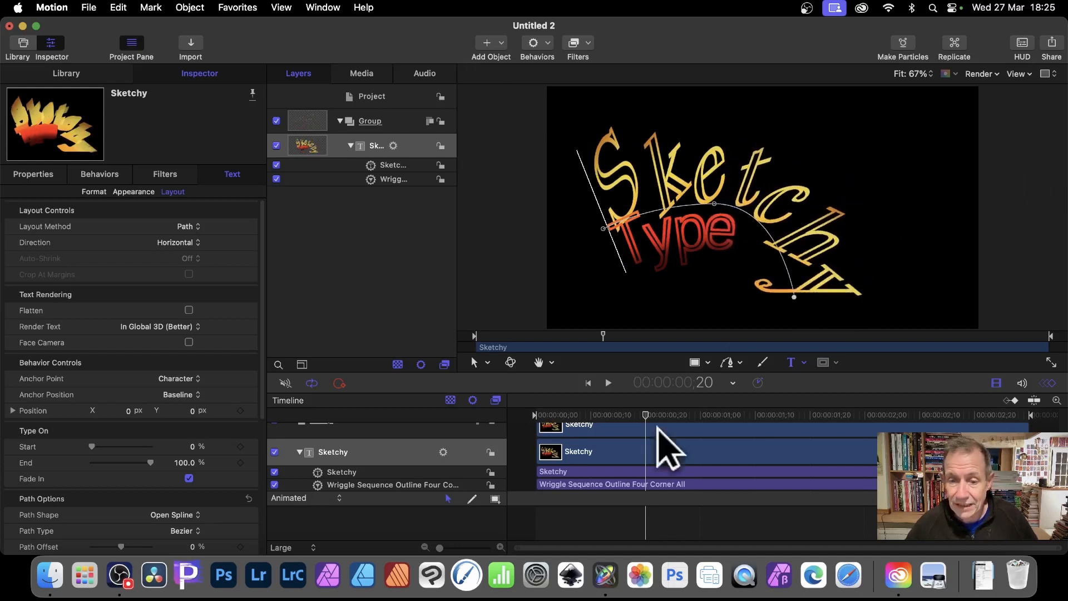
{"action": "left_click", "coordinate": [607, 382]}
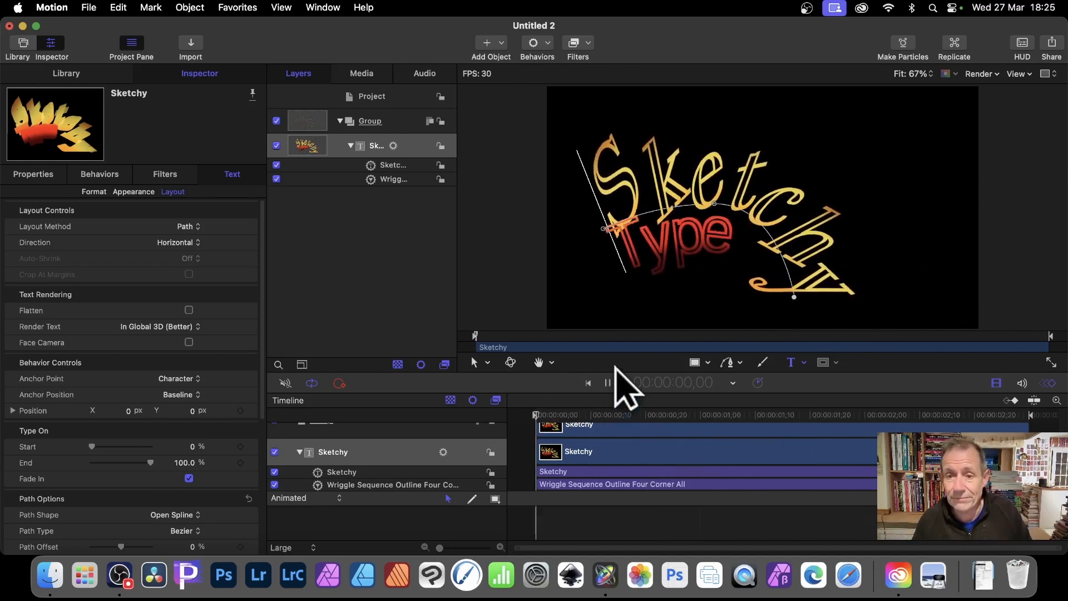
{"action": "key", "text": "space"}
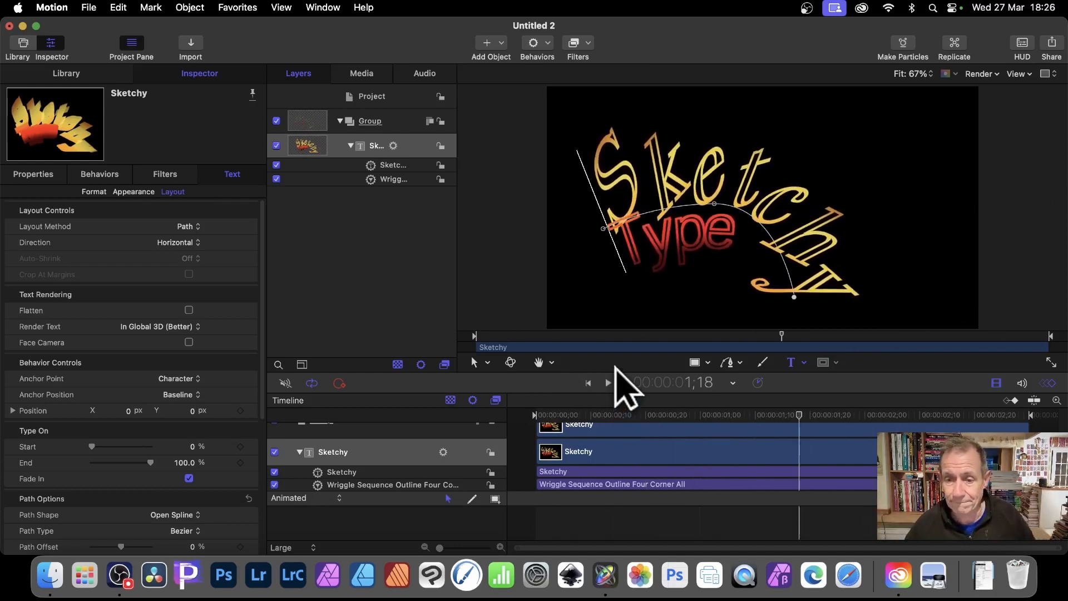
Try the Vertical direction for the text on the path and undo it
{"action": "left_click", "coordinate": [194, 241]}
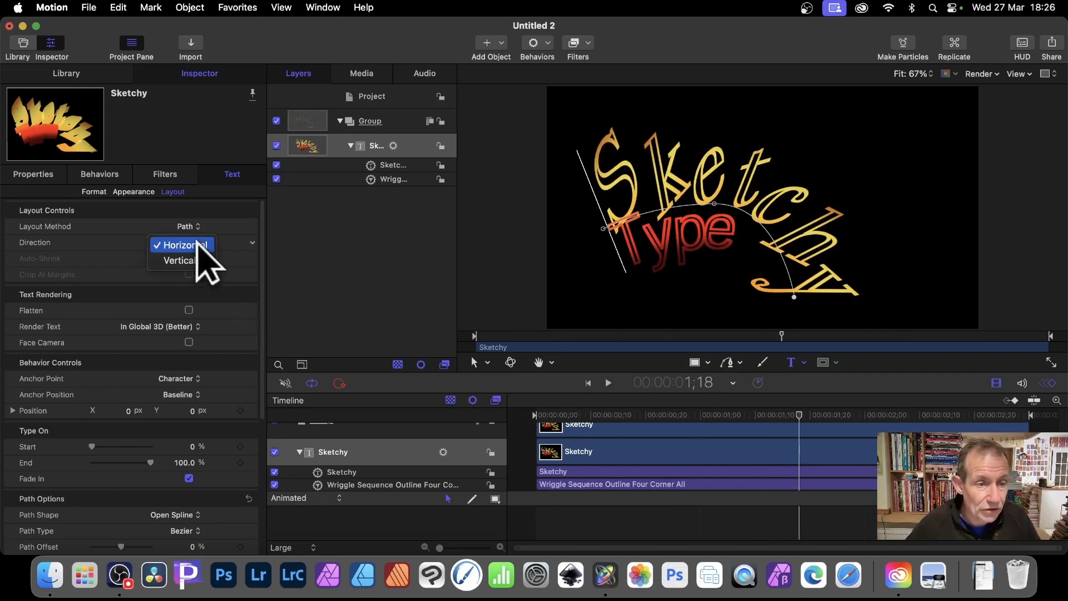
{"action": "left_click", "coordinate": [193, 254]}
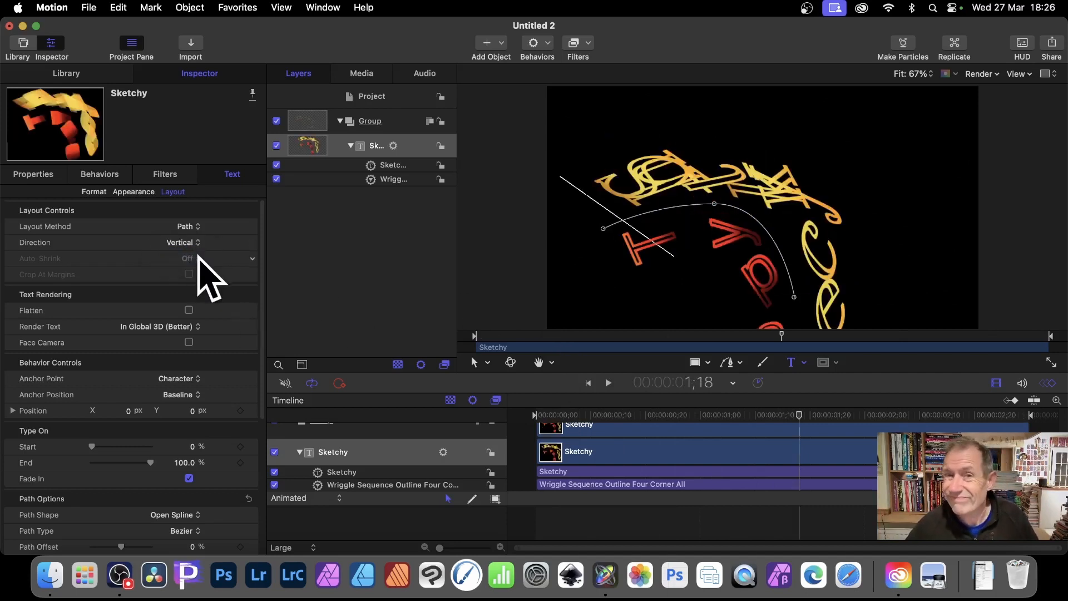
{"action": "key", "text": "super+z"}
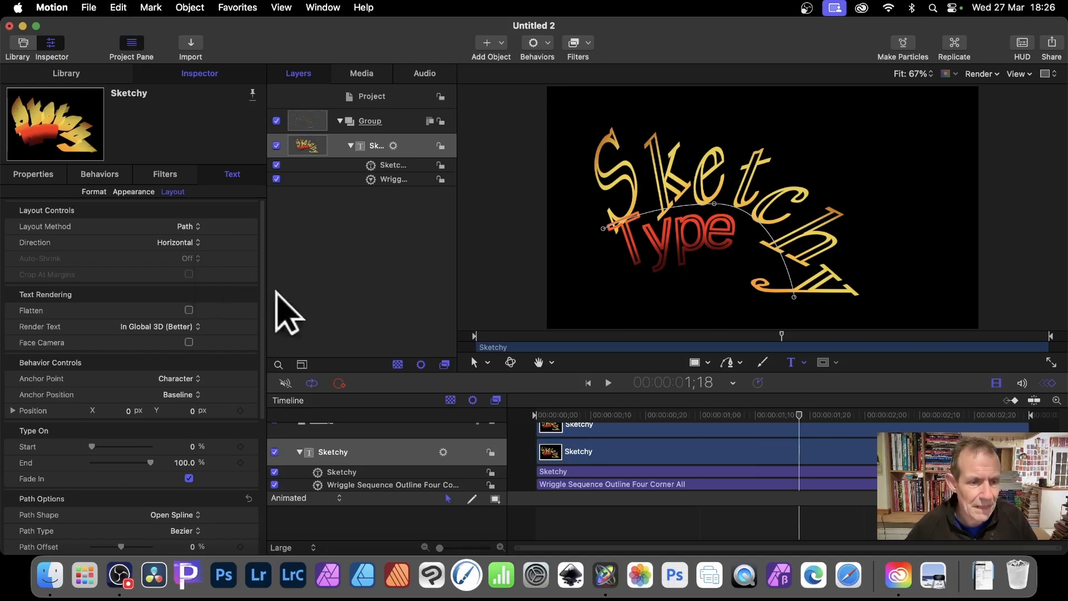
Set the Anchor Point in the text's Behavior Controls to Word
{"action": "scroll", "coordinate": [222, 365], "scroll_direction": "down", "scroll_amount": 3}
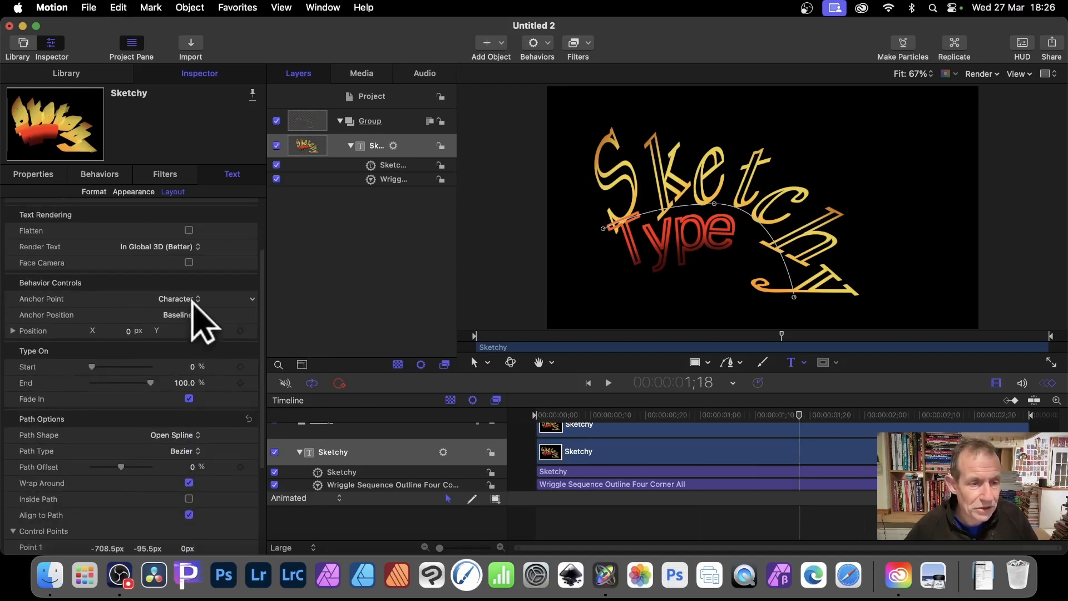
{"action": "left_click", "coordinate": [190, 300]}
{"action": "left_click", "coordinate": [176, 317]}
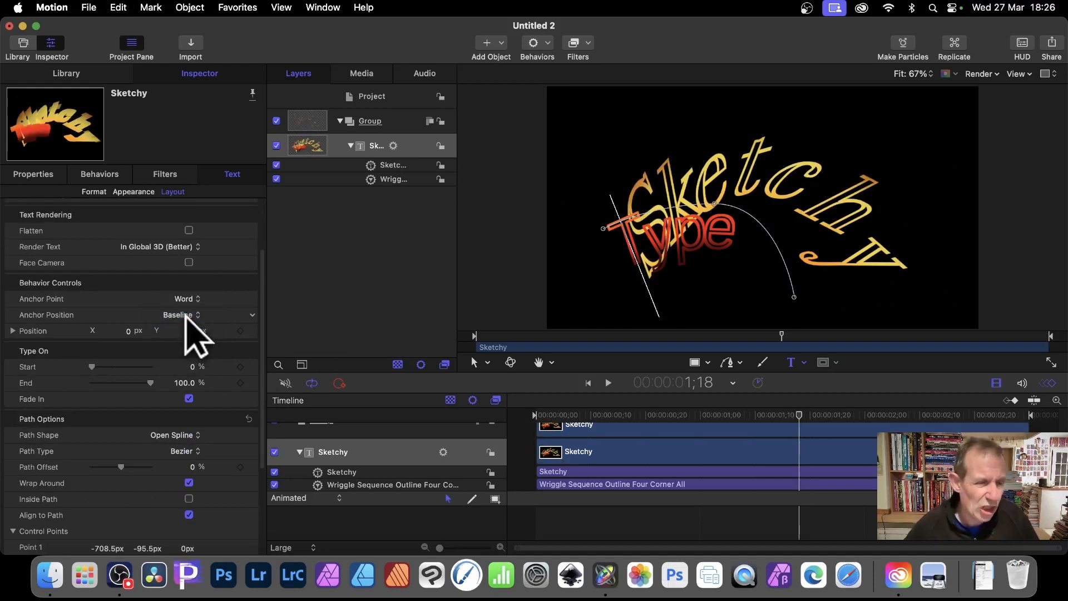
Try the Closed Spline, Circle and Wave path shapes on the text and return to Open Spline
{"action": "scroll", "coordinate": [124, 376], "scroll_direction": "down", "scroll_amount": 2}
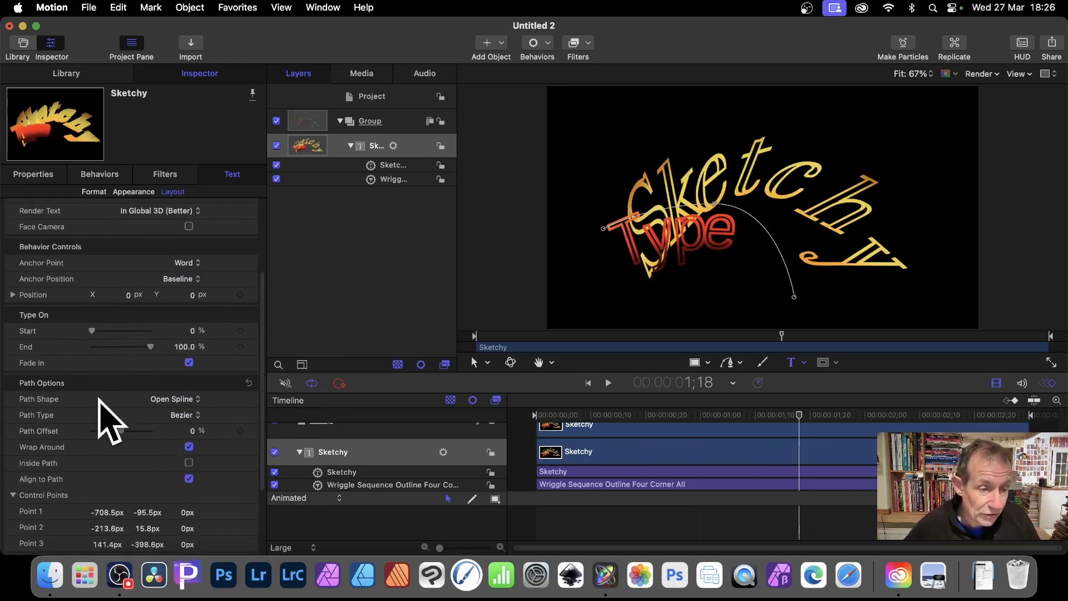
{"action": "left_click", "coordinate": [177, 399]}
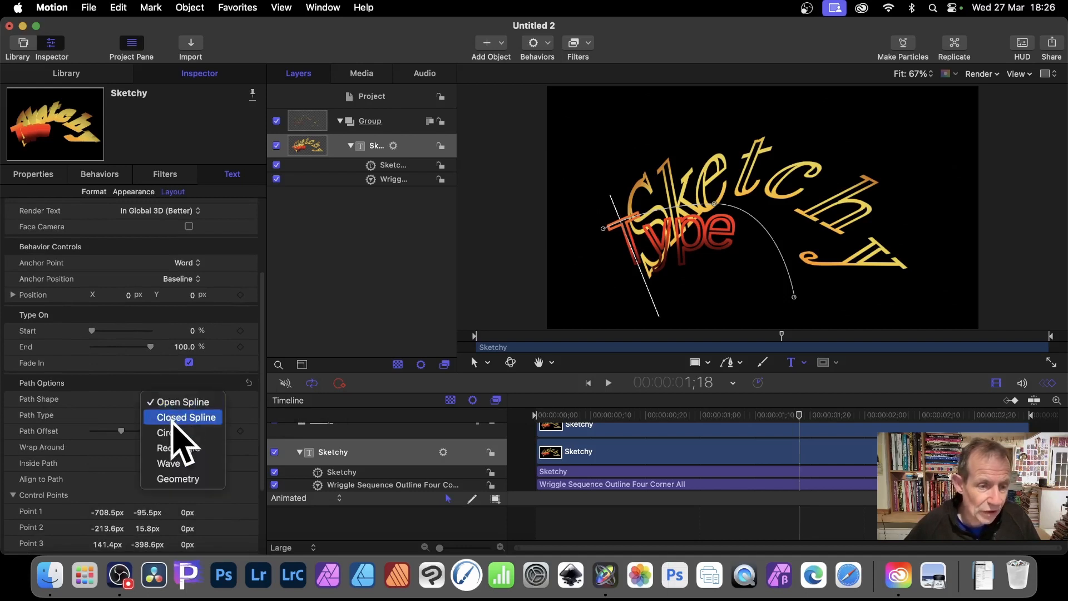
{"action": "left_click", "coordinate": [174, 418]}
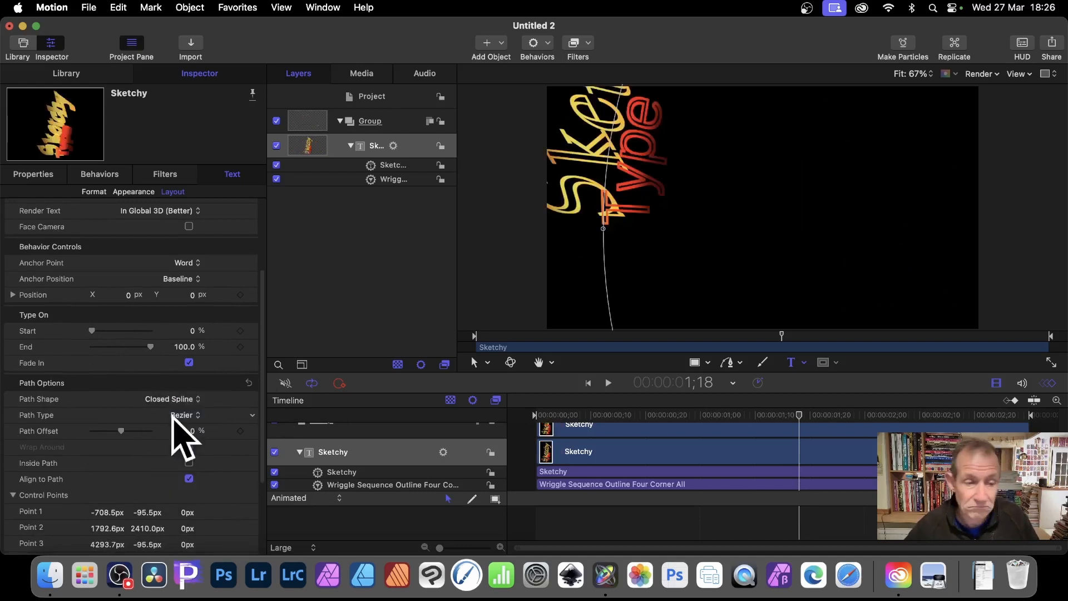
{"action": "left_click", "coordinate": [189, 398]}
{"action": "left_click", "coordinate": [194, 414]}
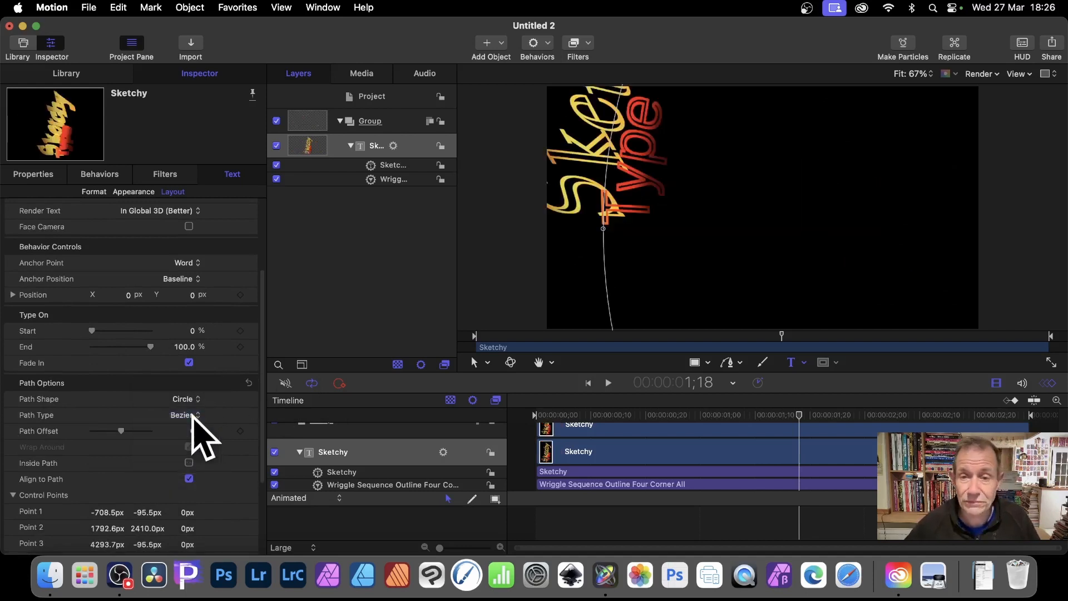
{"action": "left_click", "coordinate": [196, 401]}
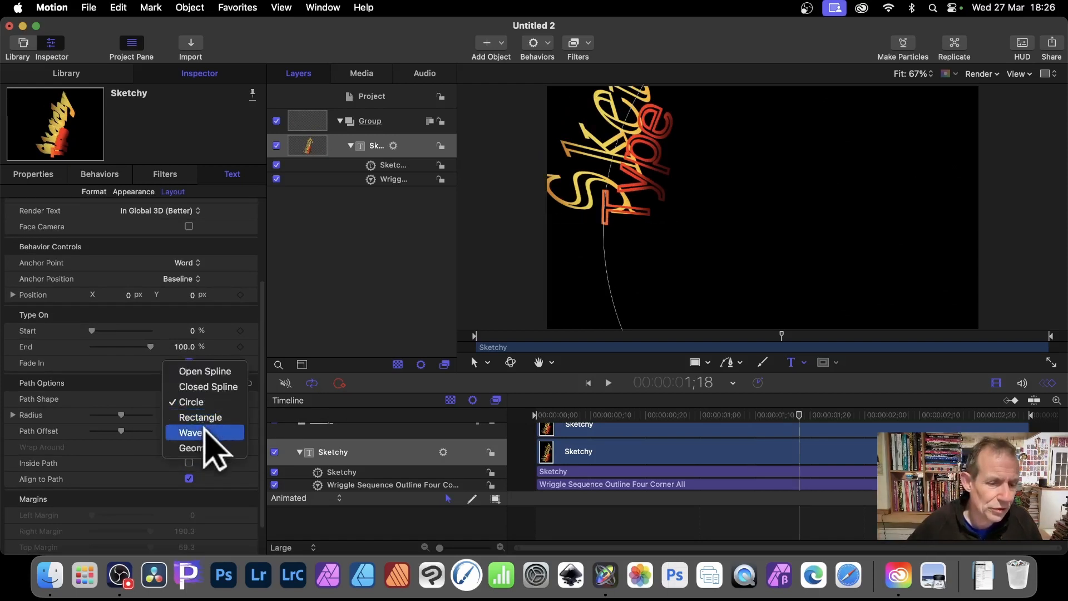
{"action": "left_click", "coordinate": [204, 432]}
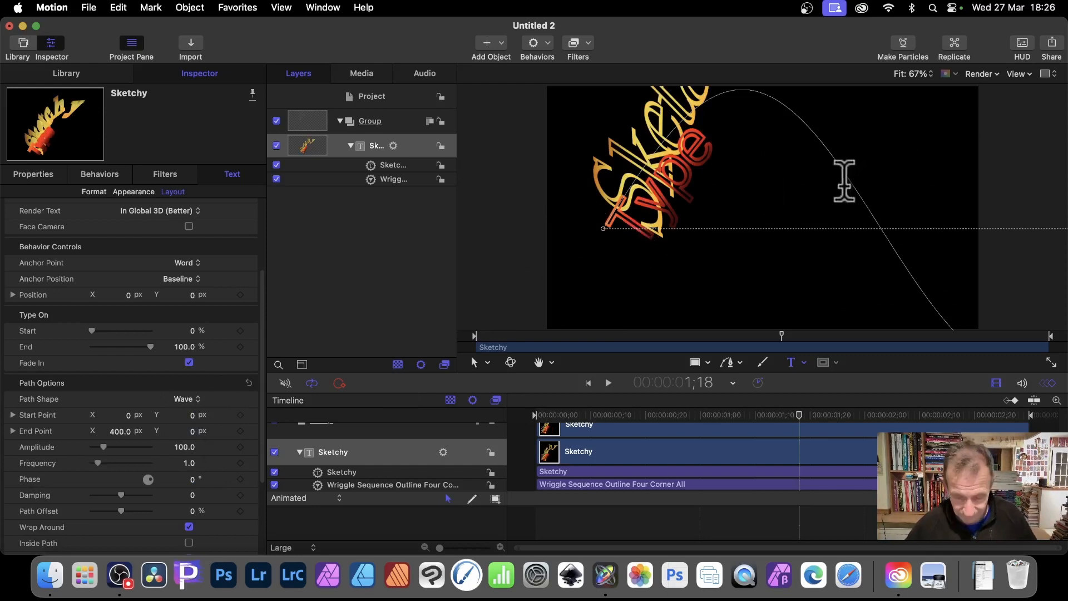
{"action": "left_click", "coordinate": [195, 400]}
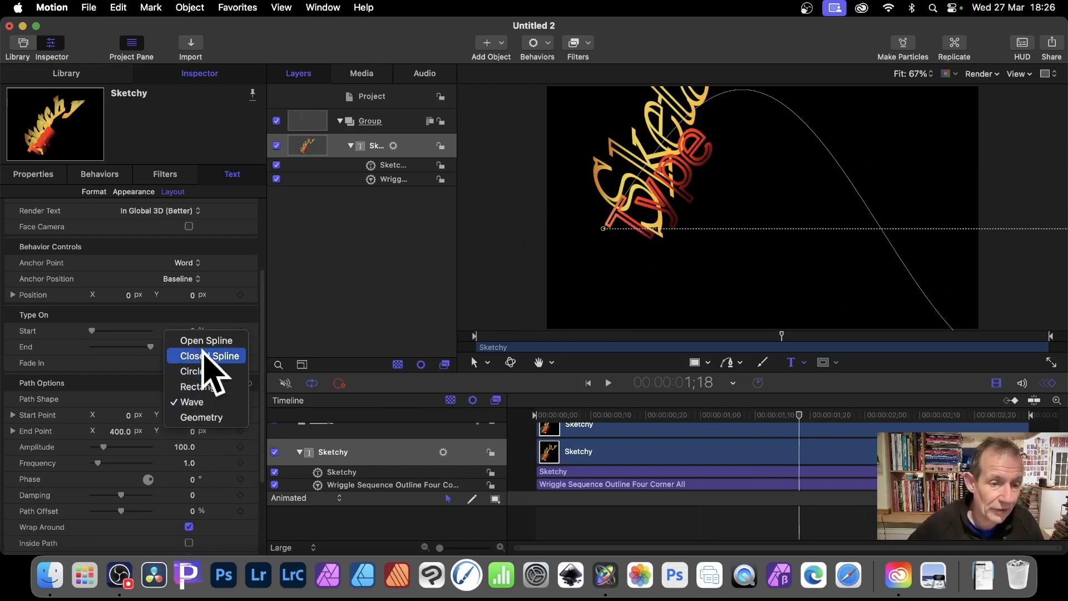
{"action": "left_click", "coordinate": [205, 340]}
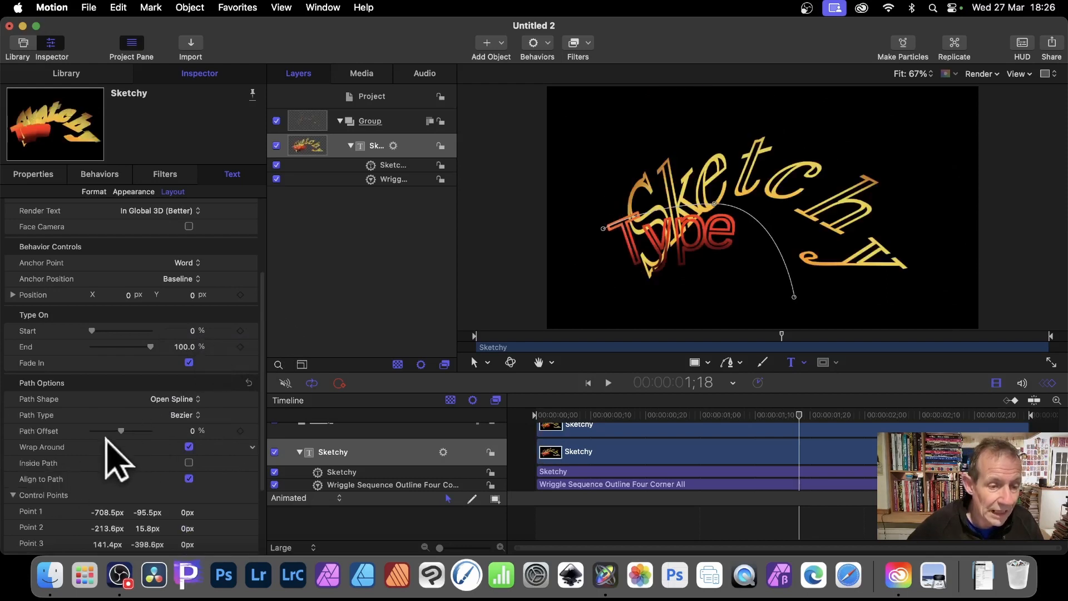
Shift the text along its path with a Path Offset of -100%, and view that parameter's animation options
{"action": "left_click_drag", "start_coordinate": [121, 431], "coordinate": [137, 439]}
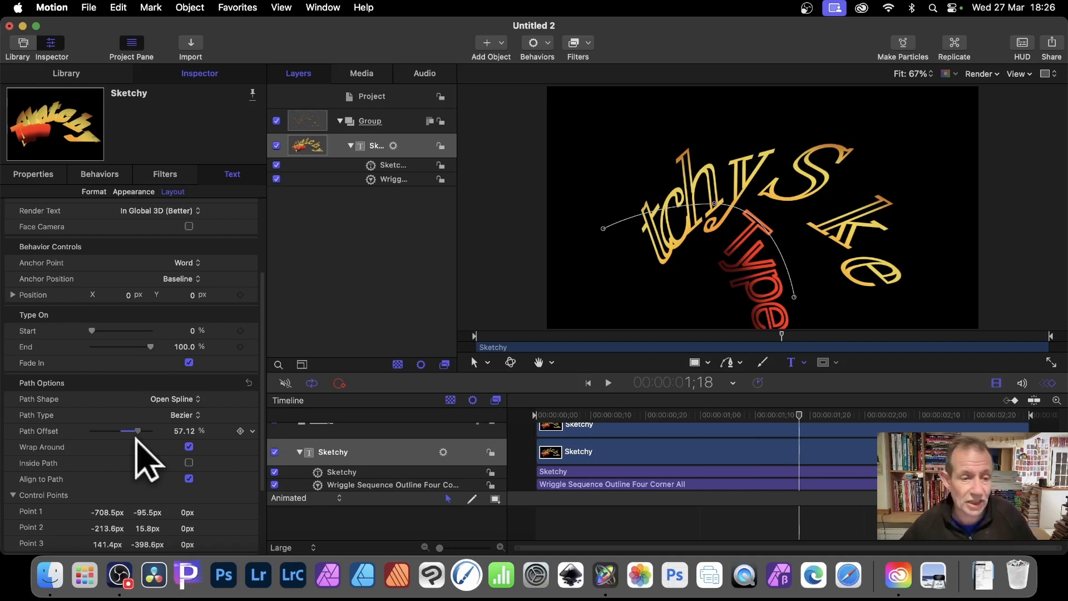
{"action": "left_click_drag", "start_coordinate": [135, 438], "coordinate": [89, 441]}
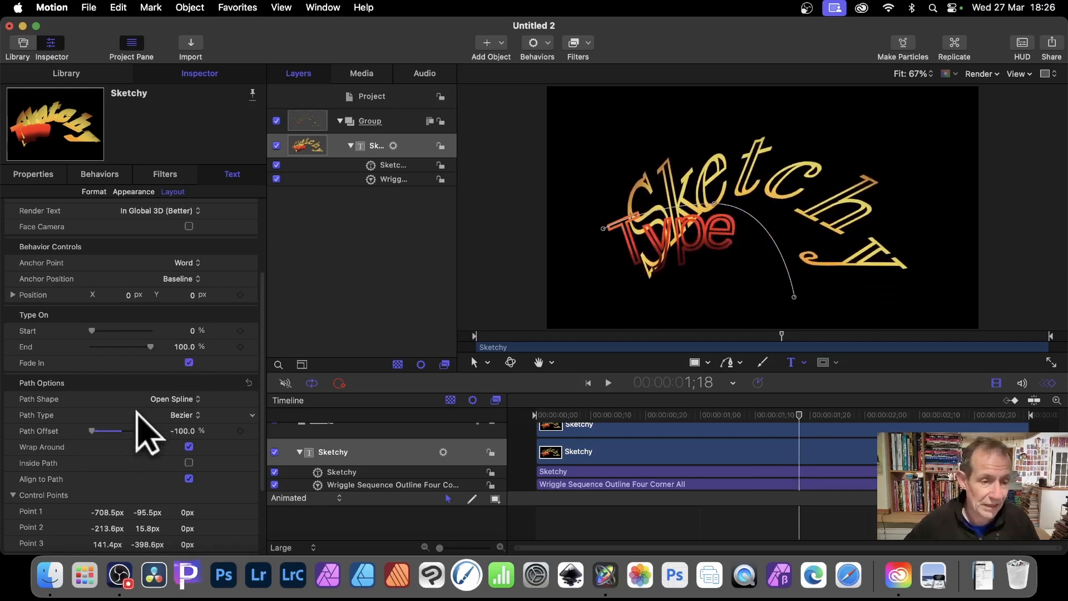
{"action": "scroll", "coordinate": [147, 431], "scroll_direction": "down", "scroll_amount": 2}
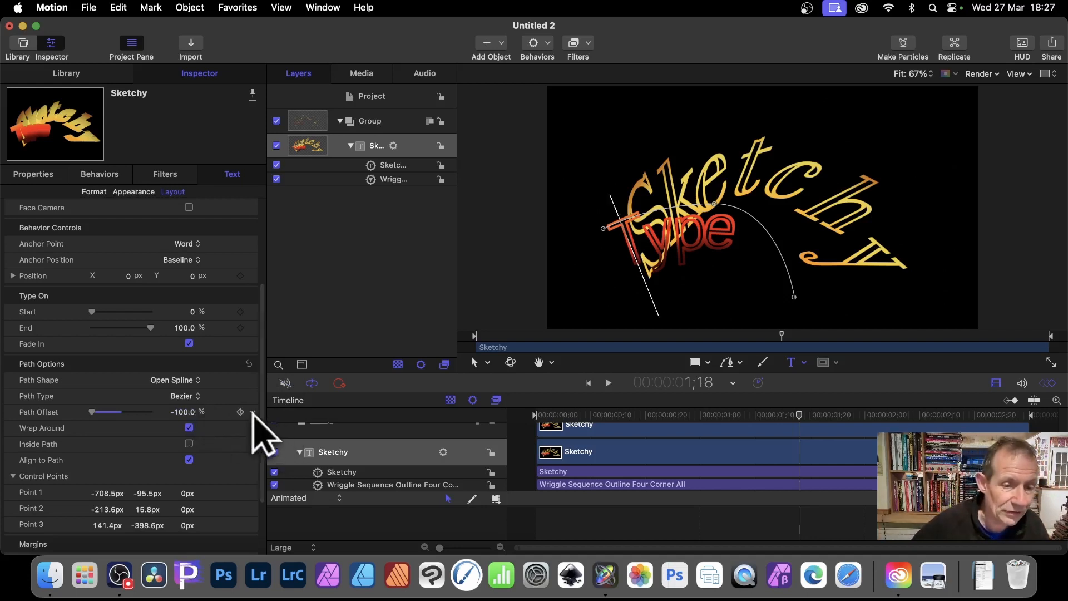
{"action": "left_click", "coordinate": [253, 412]}
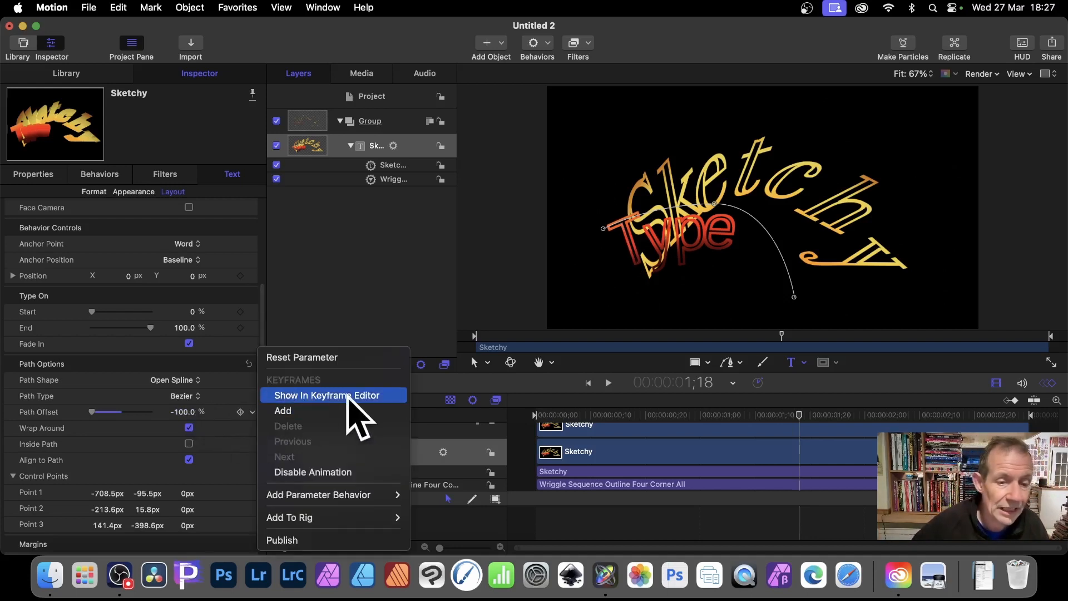
{"action": "mouse_move", "coordinate": [364, 495]}
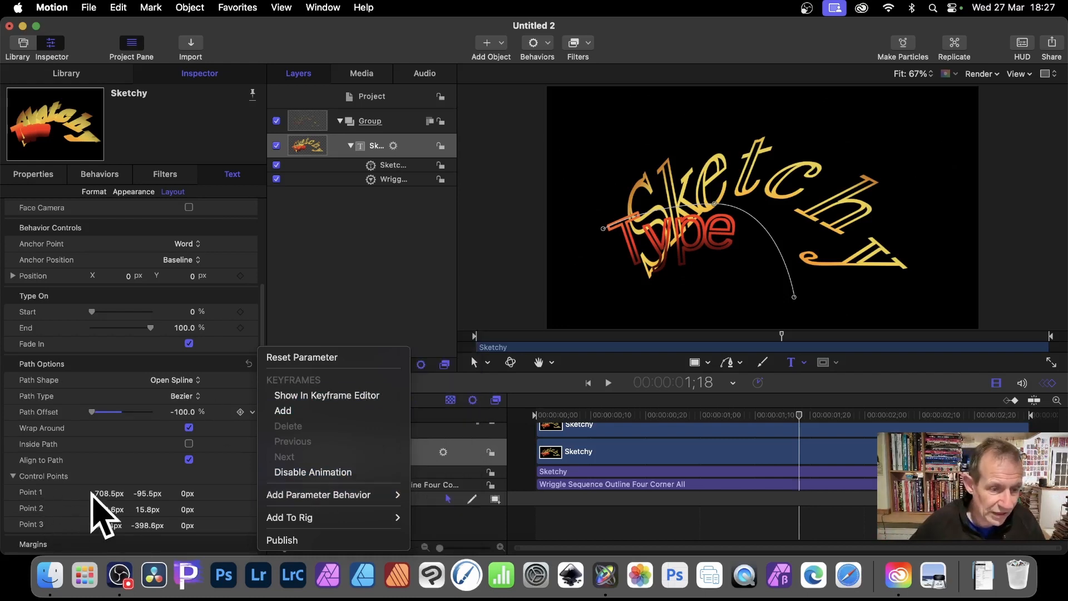
{"action": "left_click", "coordinate": [104, 493]}
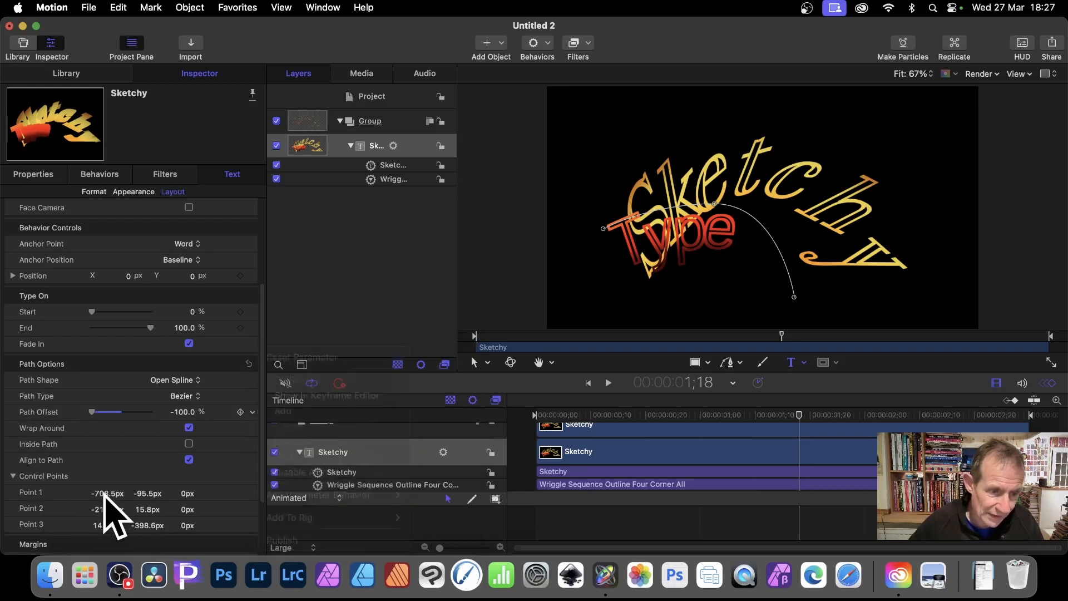
Move the path's control Point 1 to -796.7 px, -28.5 px and Point 2 to -185.5 px, 48.9 px
{"action": "left_click_drag", "start_coordinate": [114, 493], "coordinate": [144, 494]}
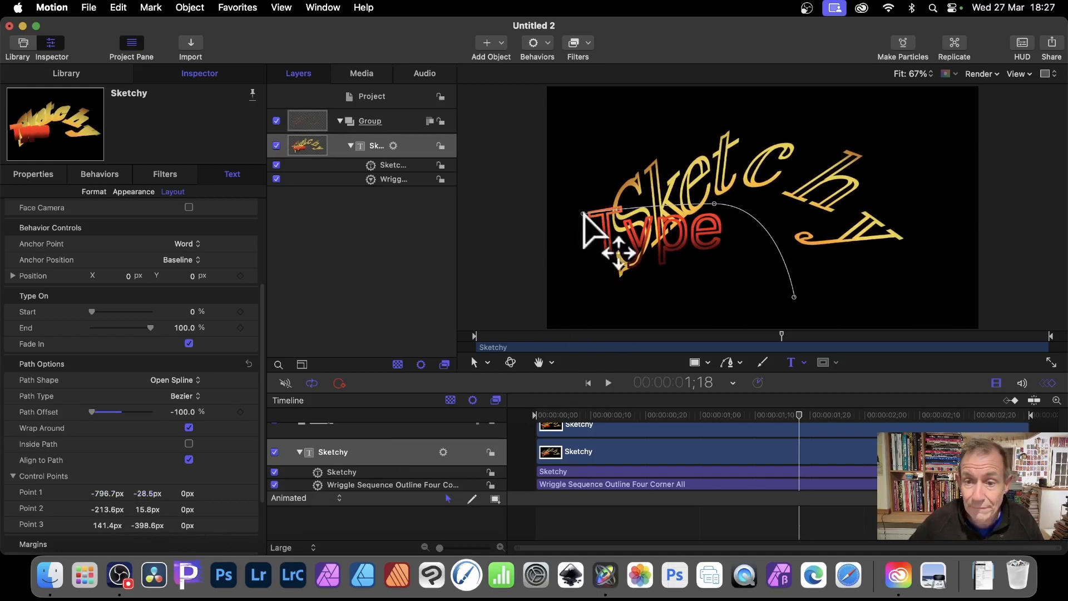
{"action": "left_click_drag", "start_coordinate": [715, 203], "coordinate": [721, 196]}
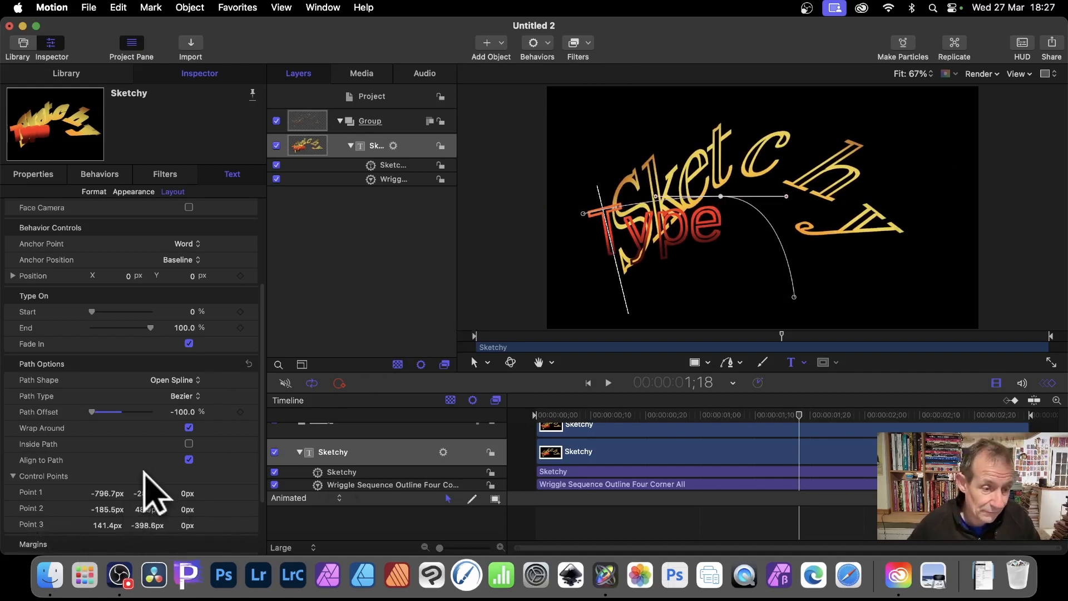
{"action": "scroll", "coordinate": [159, 475], "scroll_direction": "down", "scroll_amount": 5}
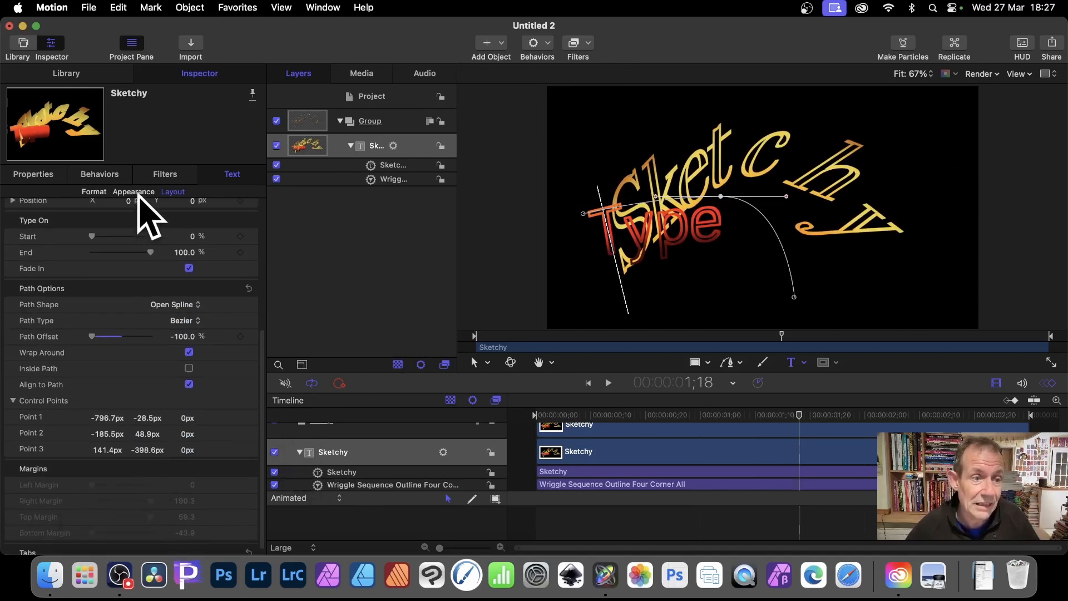
Try the Neon 2D style on the Sketchy text, then undo it
{"action": "left_click", "coordinate": [133, 192]}
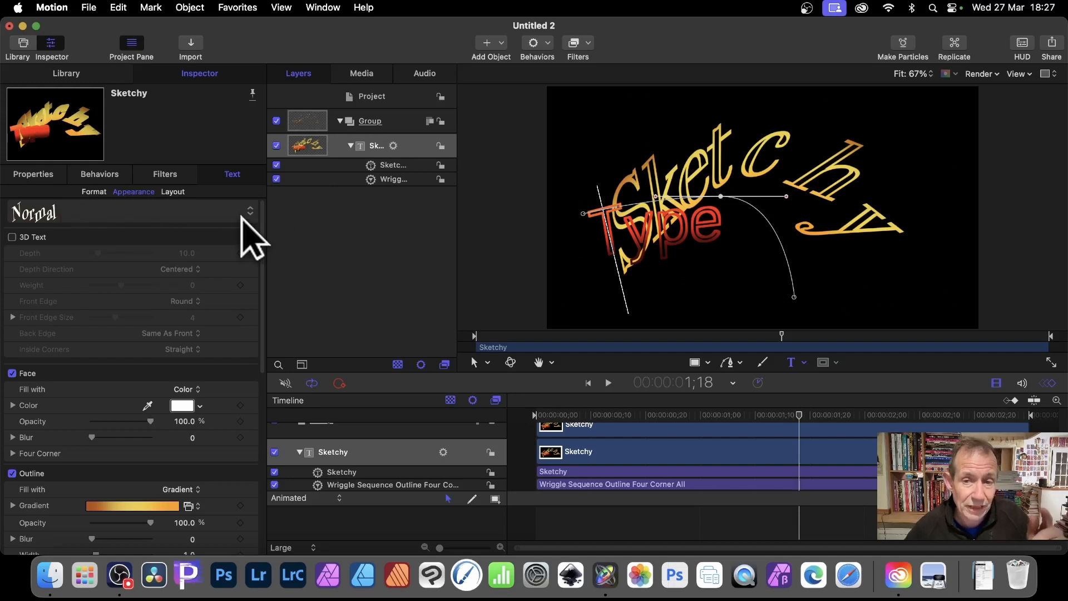
{"action": "left_click", "coordinate": [250, 211]}
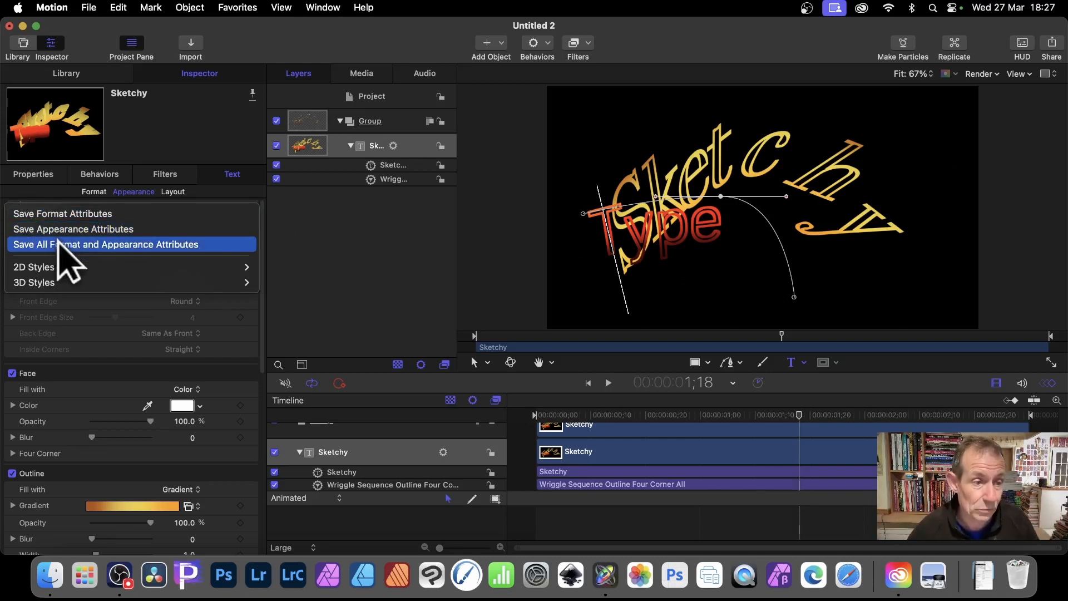
{"action": "mouse_move", "coordinate": [61, 268]}
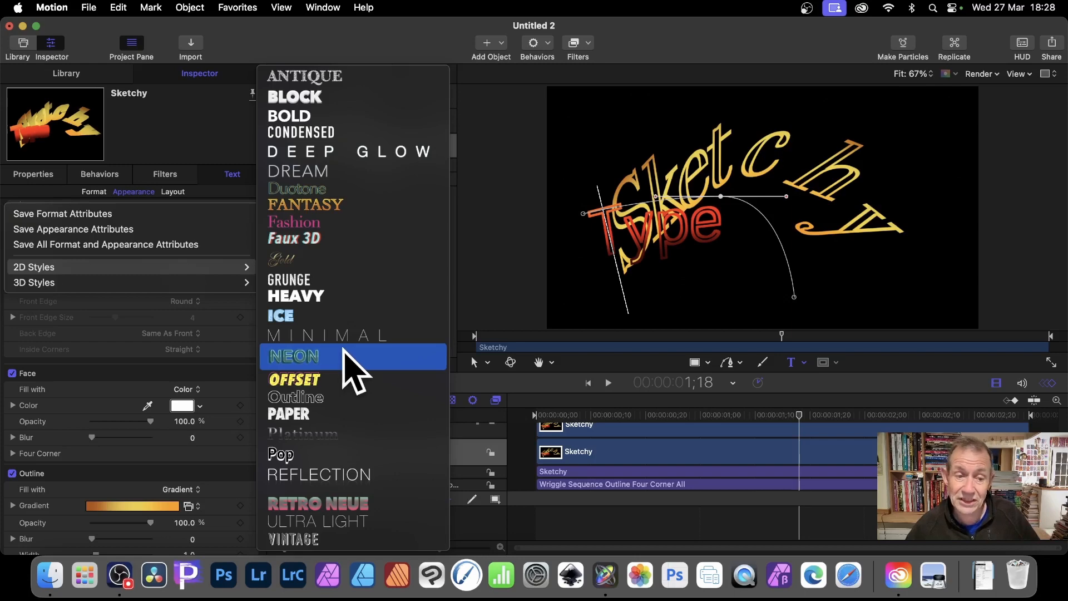
{"action": "key", "text": "Escape"}
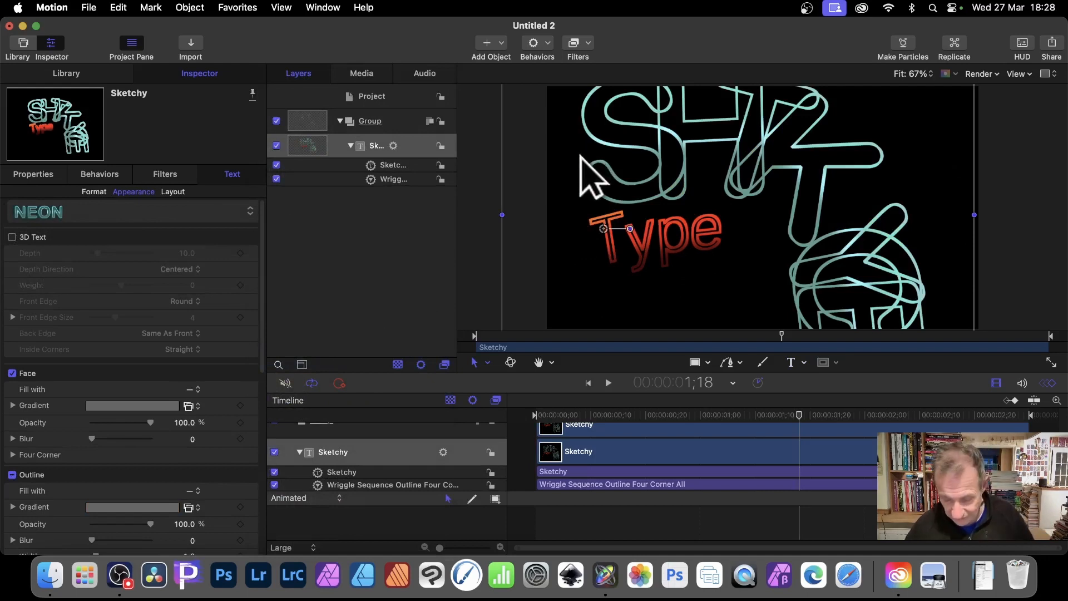
{"action": "key", "text": "super+z"}
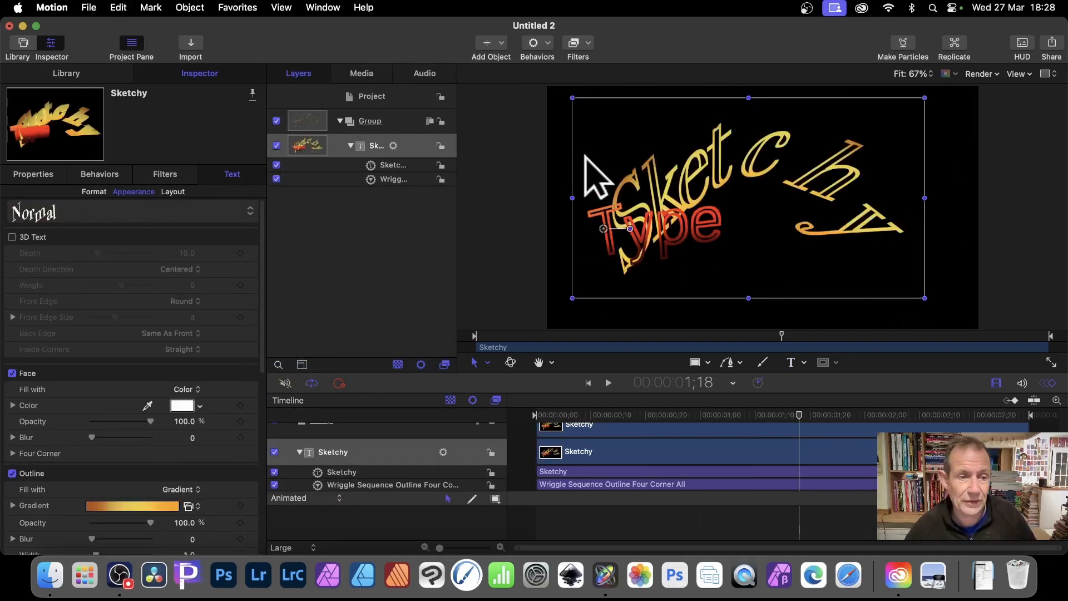
Review the Sketchy text's Format settings and play back the animation
{"action": "left_click", "coordinate": [104, 203]}
{"action": "left_click", "coordinate": [99, 193]}
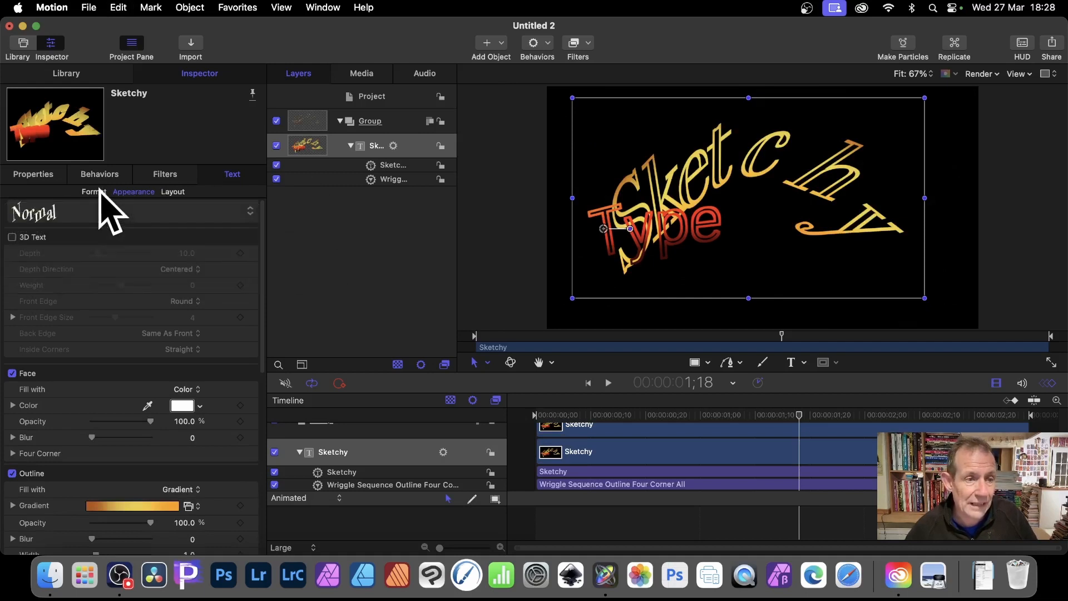
{"action": "left_click", "coordinate": [95, 191]}
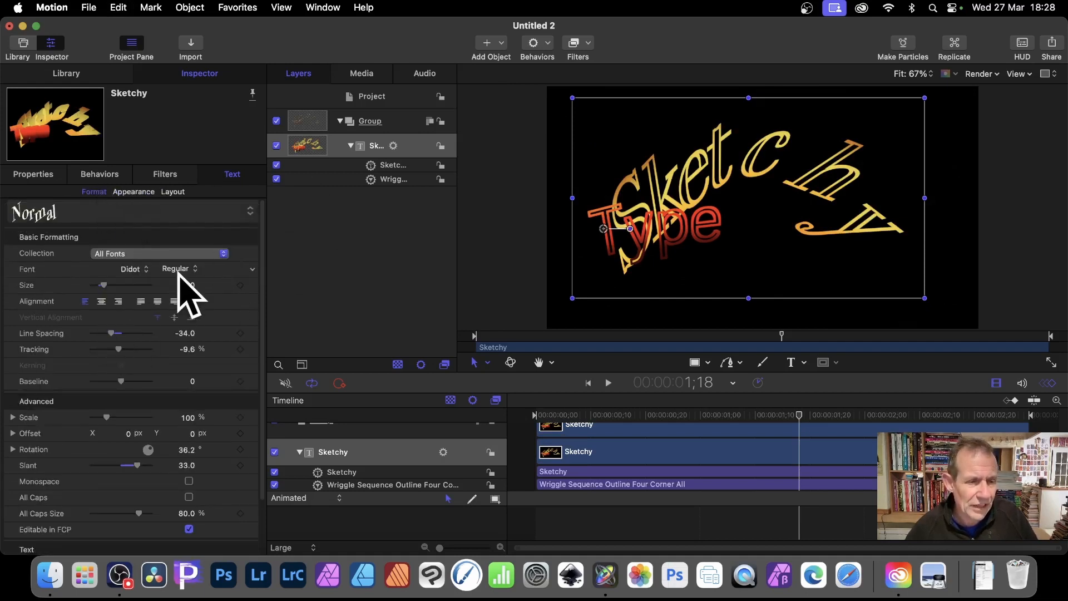
{"action": "scroll", "coordinate": [178, 278], "scroll_direction": "down", "scroll_amount": 4}
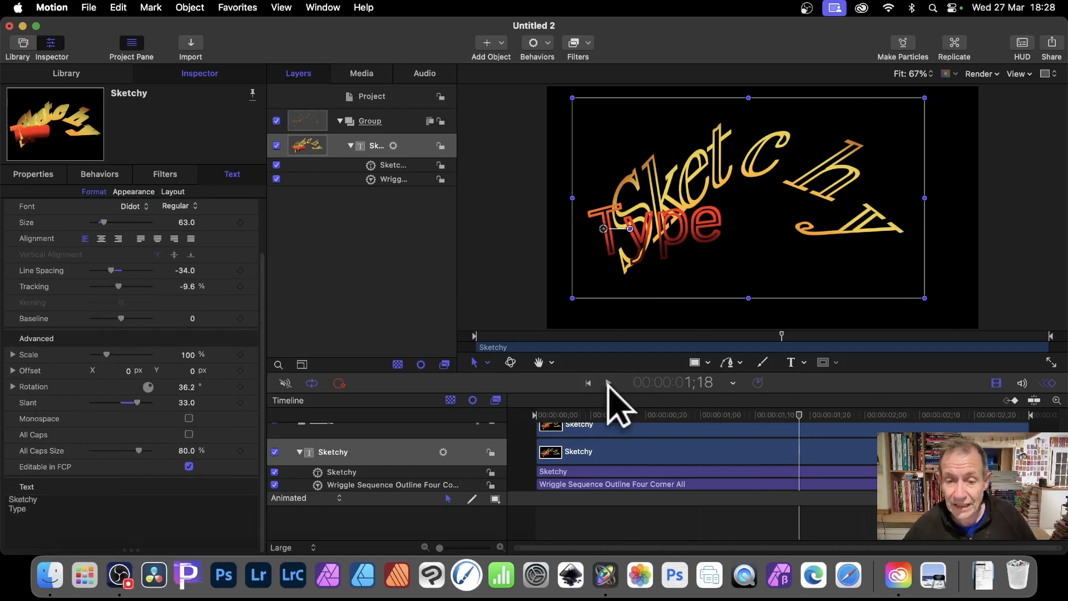
{"action": "left_click", "coordinate": [608, 382]}
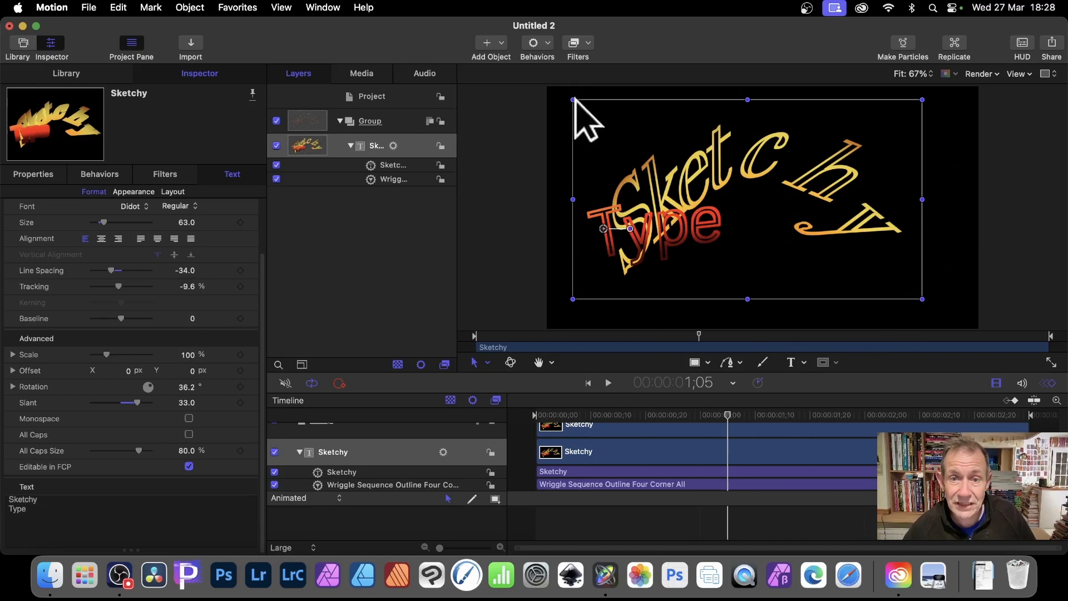
Scale the Sketchy text down to about 497% and move it back to the middle of the canvas
{"action": "mouse_move", "coordinate": [577, 100]}
{"action": "left_mouse_down"}
{"action": "mouse_move", "coordinate": [674, 148]}
{"action": "mouse_move", "coordinate": [736, 208]}
{"action": "left_mouse_up"}
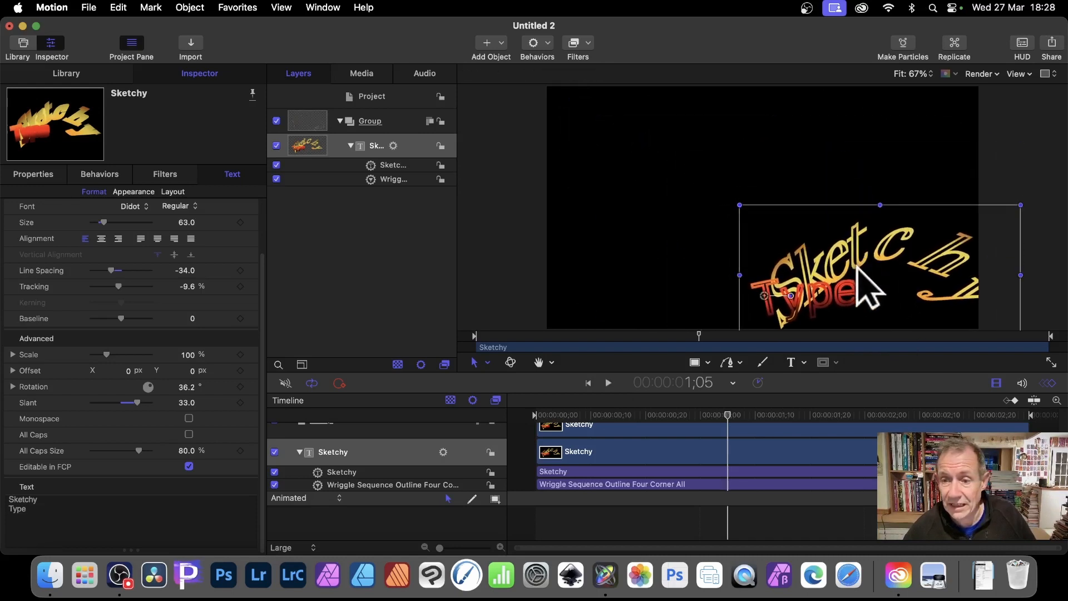
{"action": "left_click_drag", "start_coordinate": [832, 246], "coordinate": [735, 214]}
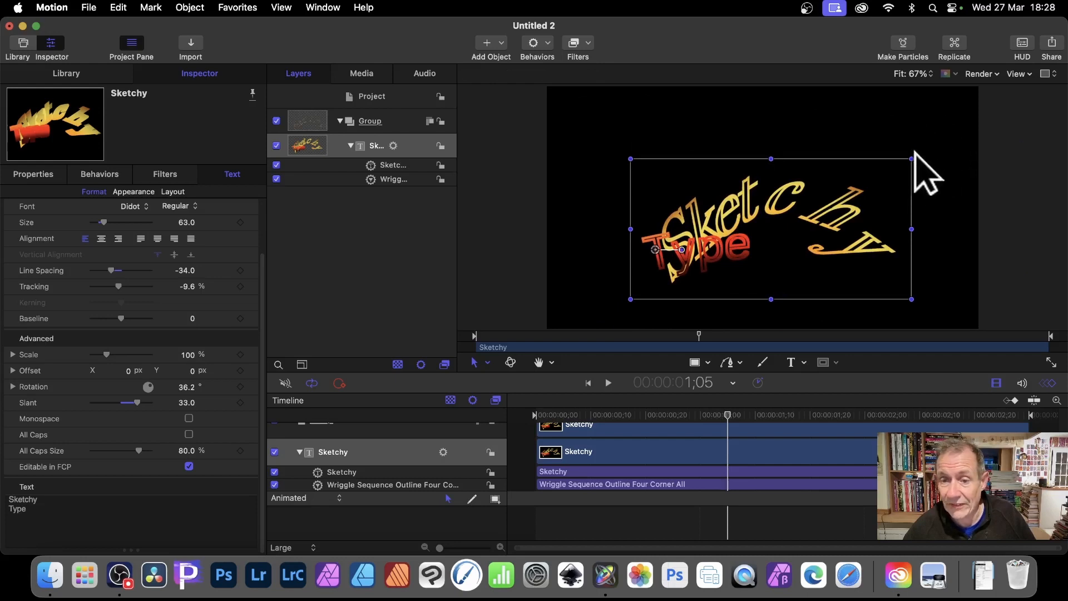
Duplicate the Sketchy text layer, move the copy toward the canvas's upper-left corner and enlarge it to span the frame
{"action": "right_click", "coordinate": [377, 147]}
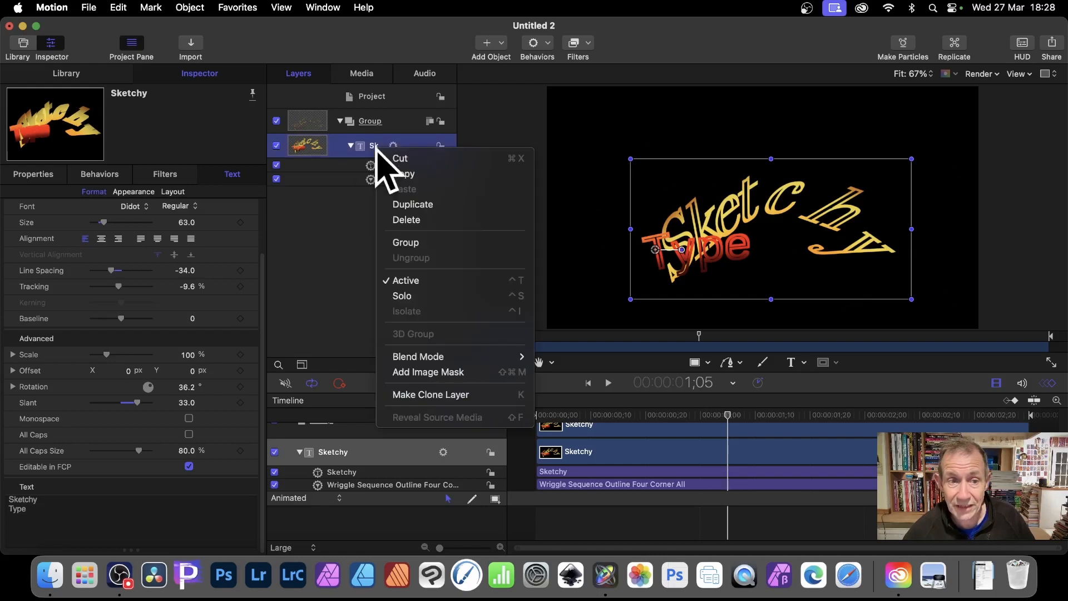
{"action": "left_click", "coordinate": [423, 205]}
{"action": "mouse_move", "coordinate": [732, 247]}
{"action": "left_mouse_down"}
{"action": "mouse_move", "coordinate": [689, 166]}
{"action": "mouse_move", "coordinate": [601, 169]}
{"action": "left_mouse_up"}
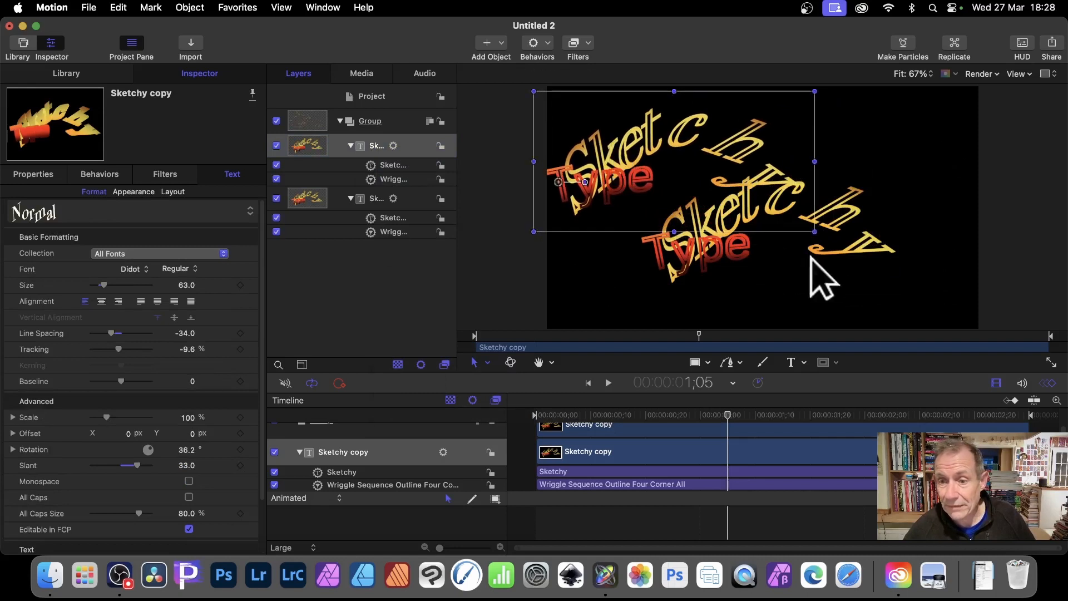
{"action": "left_click", "coordinate": [840, 273]}
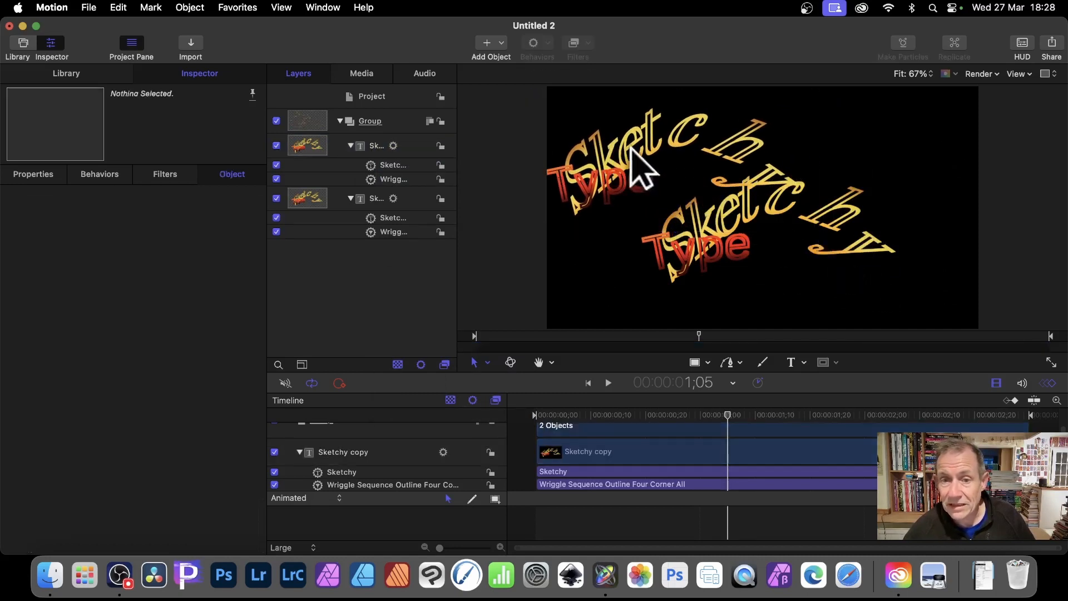
{"action": "left_click", "coordinate": [651, 157]}
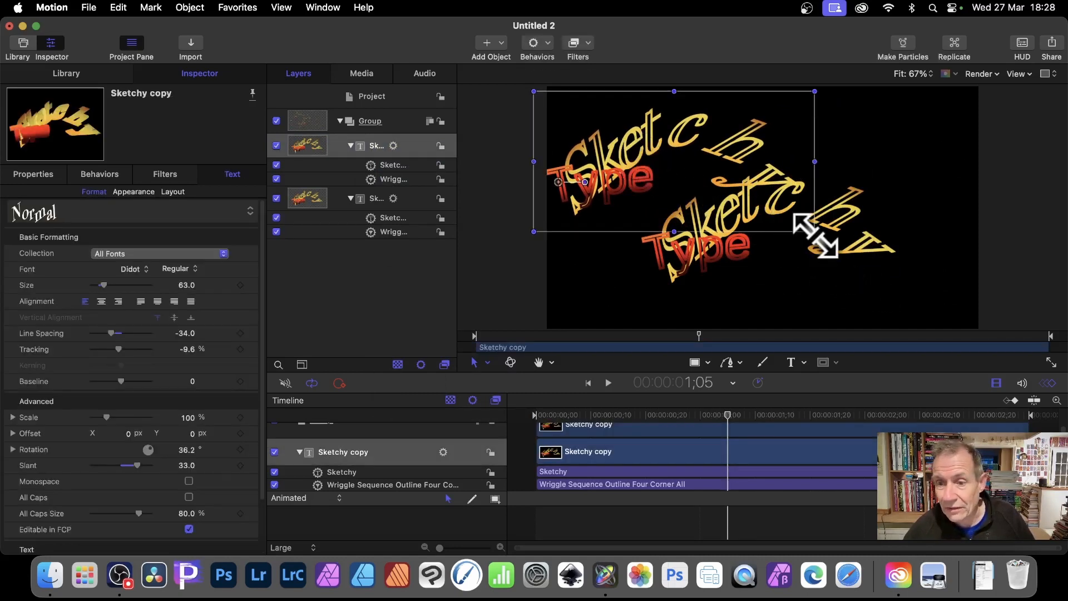
{"action": "left_click_drag", "start_coordinate": [814, 231], "coordinate": [997, 371]}
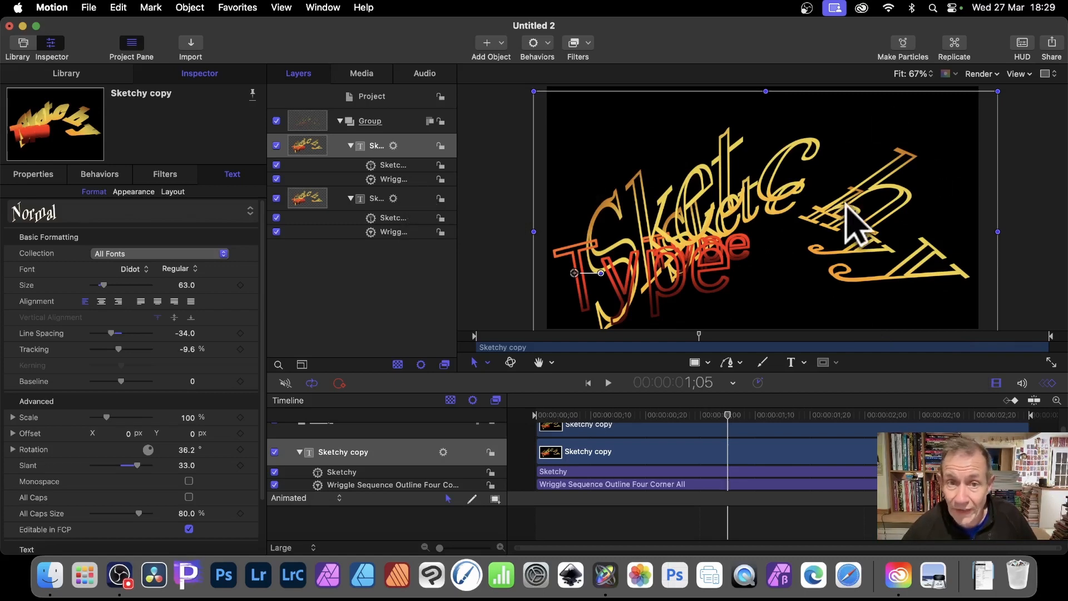
Apply a Prism blur filter to the enlarged Sketchy copy with an Amount of 32
{"action": "left_click", "coordinate": [591, 48]}
{"action": "mouse_move", "coordinate": [599, 76]}
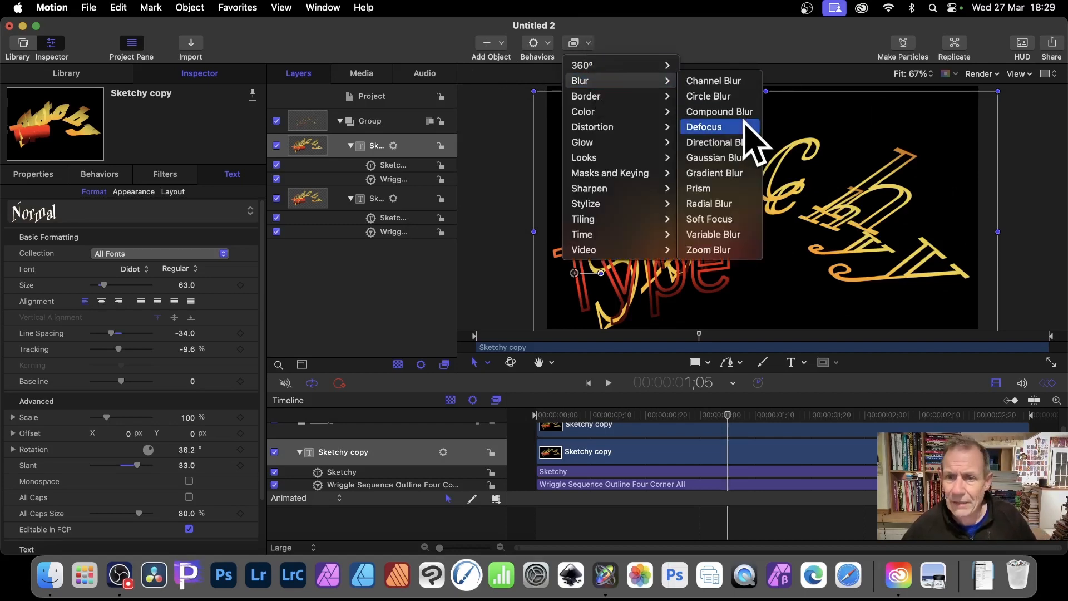
{"action": "left_click", "coordinate": [719, 188]}
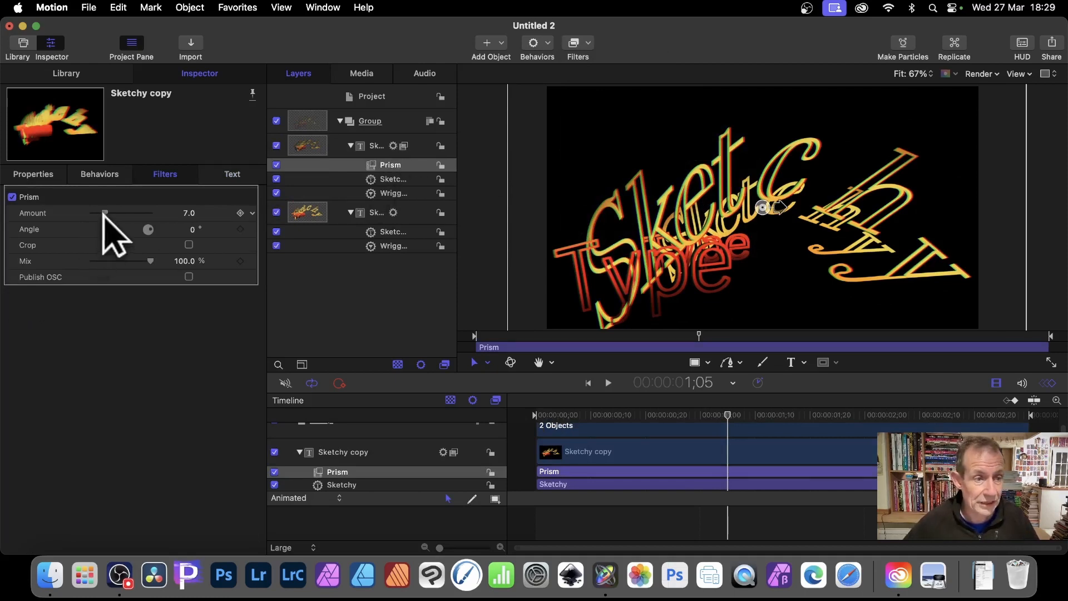
{"action": "left_click_drag", "start_coordinate": [104, 214], "coordinate": [177, 217]}
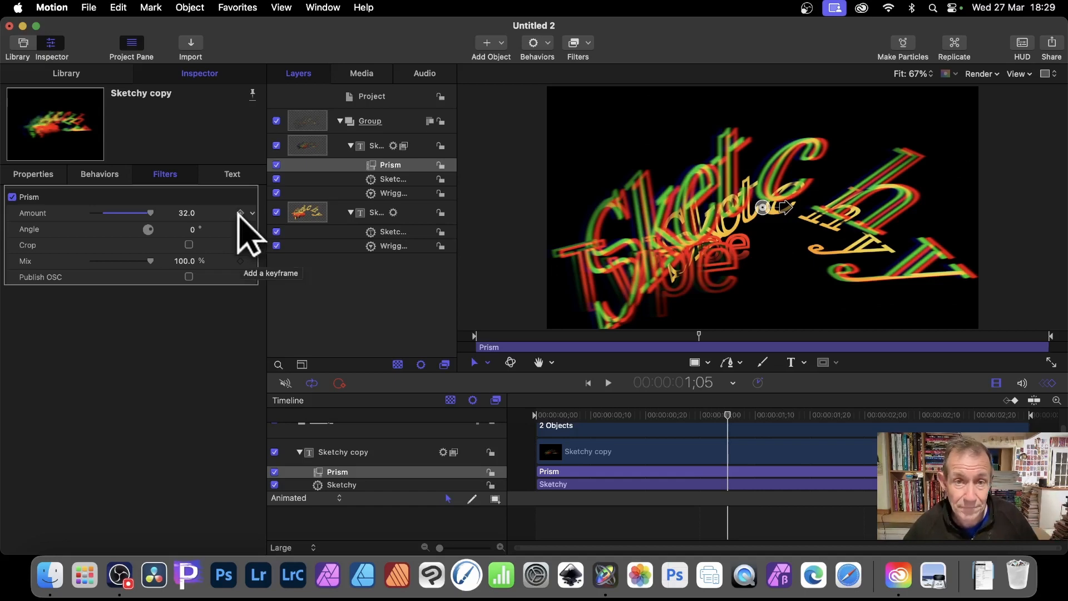
Add a Gaussian Blur filter to the Sketchy copy with an Amount of 64
{"action": "left_click", "coordinate": [589, 44]}
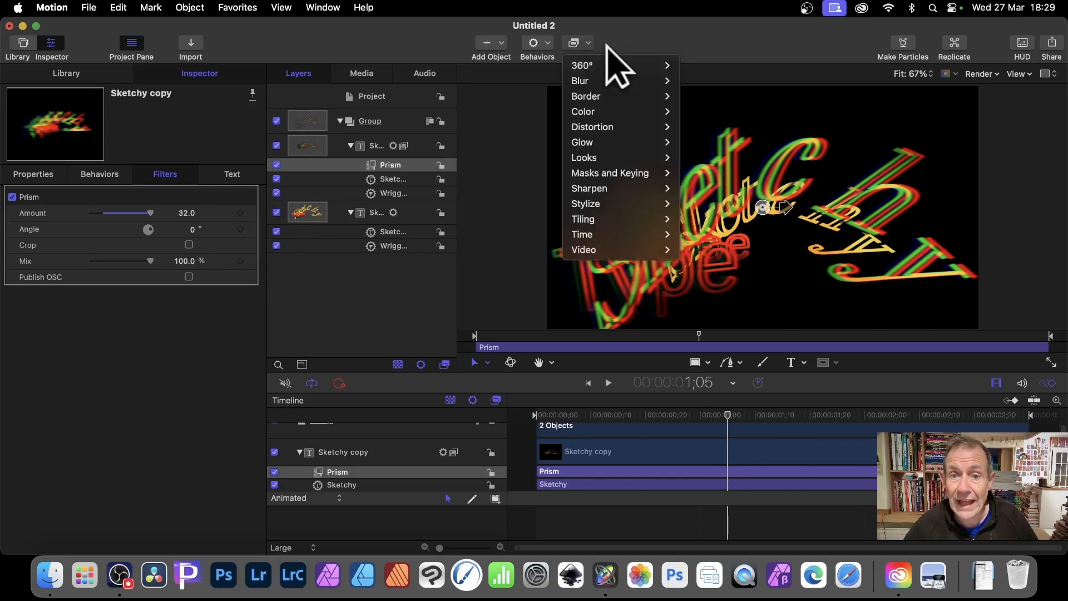
{"action": "mouse_move", "coordinate": [616, 82]}
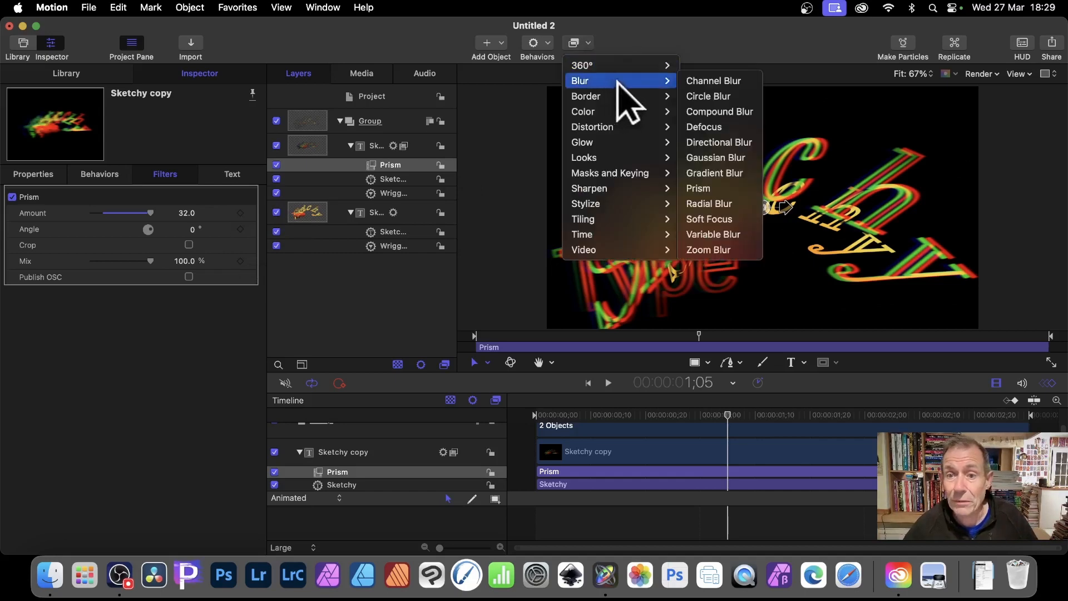
{"action": "left_click", "coordinate": [716, 157]}
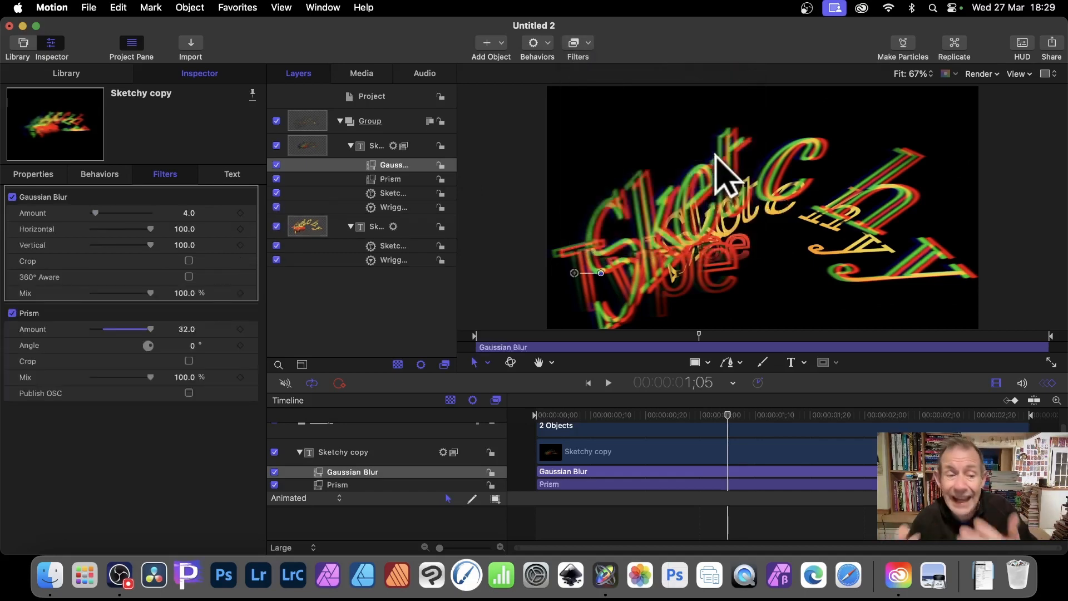
{"action": "left_click_drag", "start_coordinate": [96, 213], "coordinate": [186, 213]}
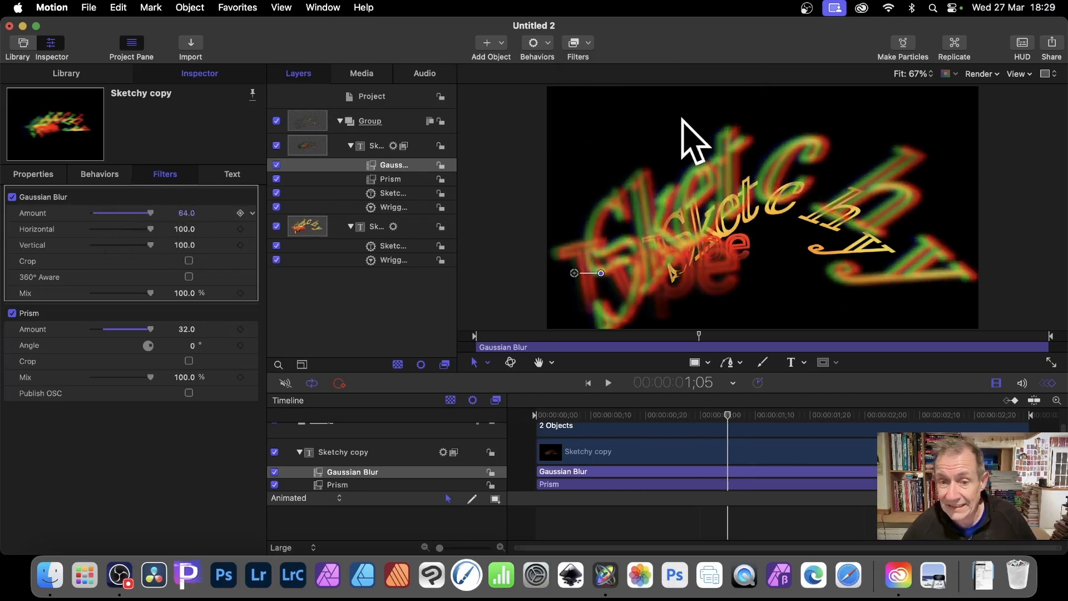
{"action": "left_click", "coordinate": [381, 308]}
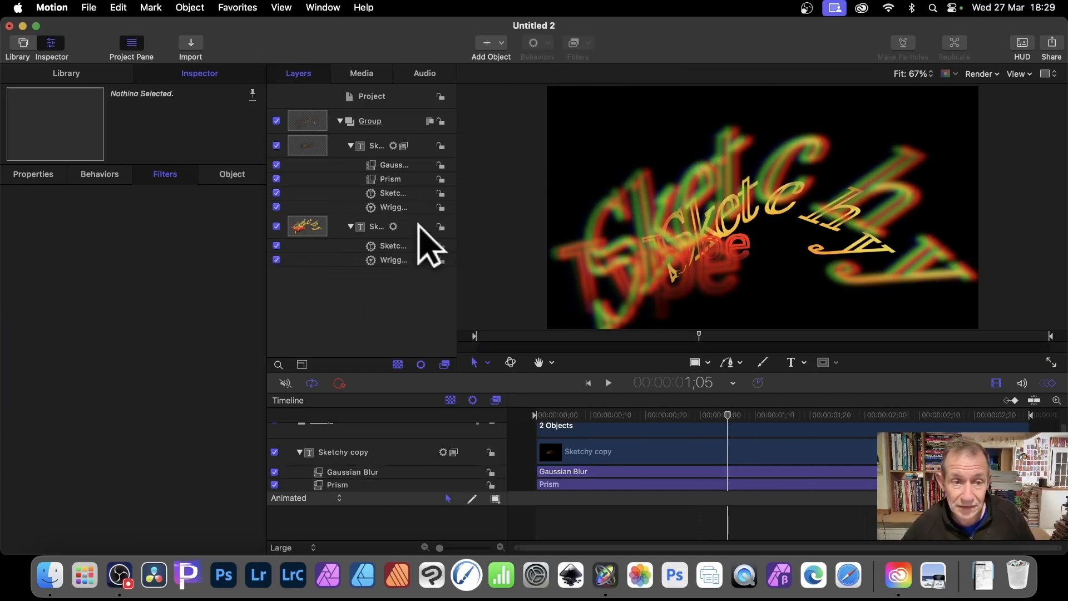
Move the original, unblurred Sketchy text up and left, to about -774 px, 137 px
{"action": "left_click", "coordinate": [314, 148]}
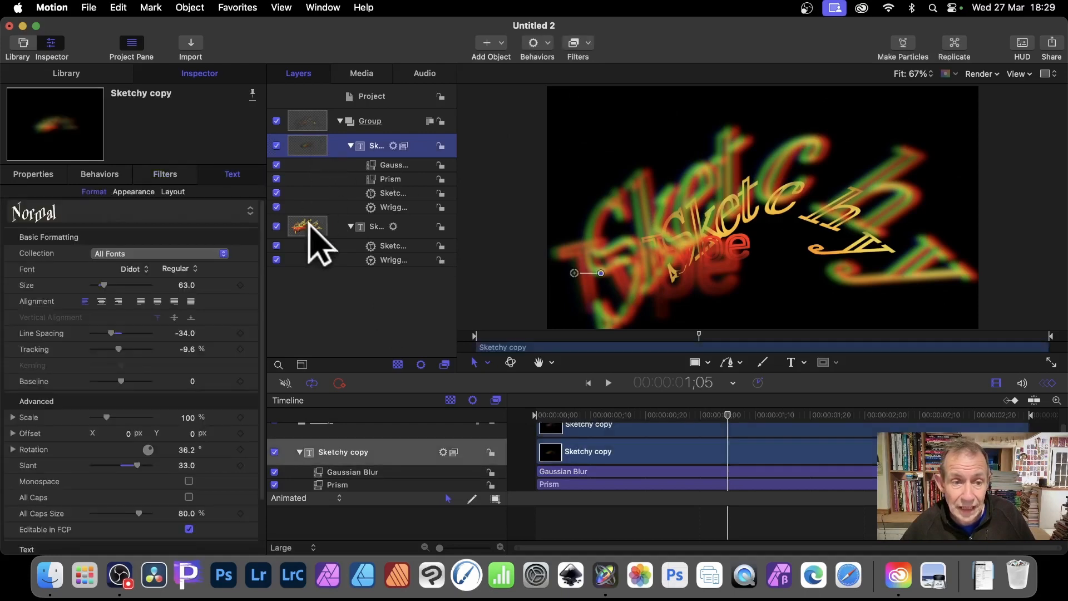
{"action": "left_click", "coordinate": [310, 225]}
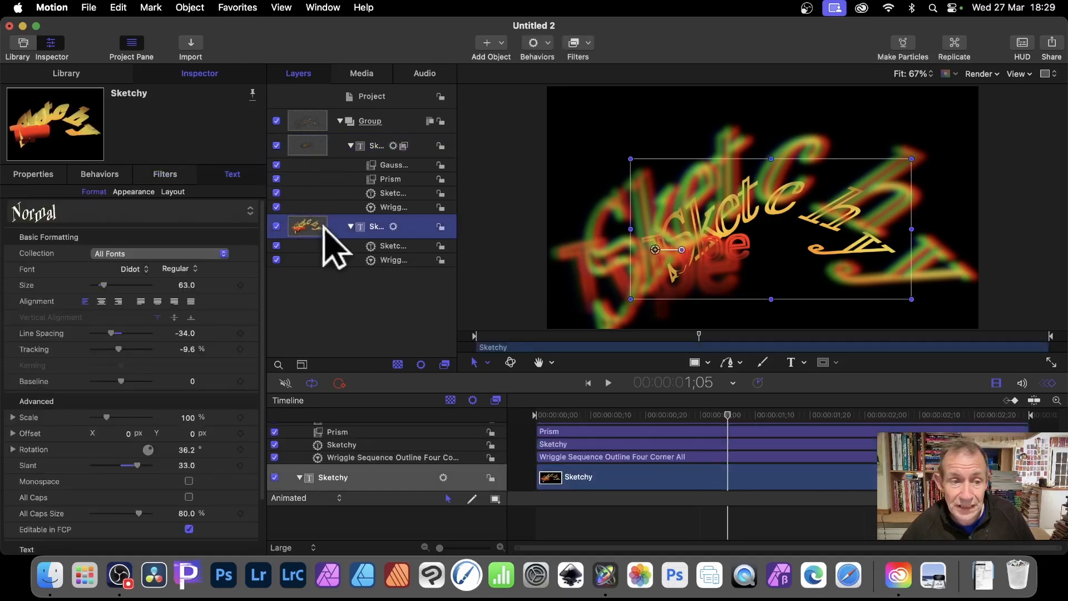
{"action": "mouse_move", "coordinate": [796, 192]}
{"action": "left_mouse_down"}
{"action": "mouse_move", "coordinate": [825, 151]}
{"action": "mouse_move", "coordinate": [882, 114]}
{"action": "mouse_move", "coordinate": [810, 108]}
{"action": "mouse_move", "coordinate": [703, 132]}
{"action": "mouse_move", "coordinate": [723, 125]}
{"action": "left_mouse_up"}
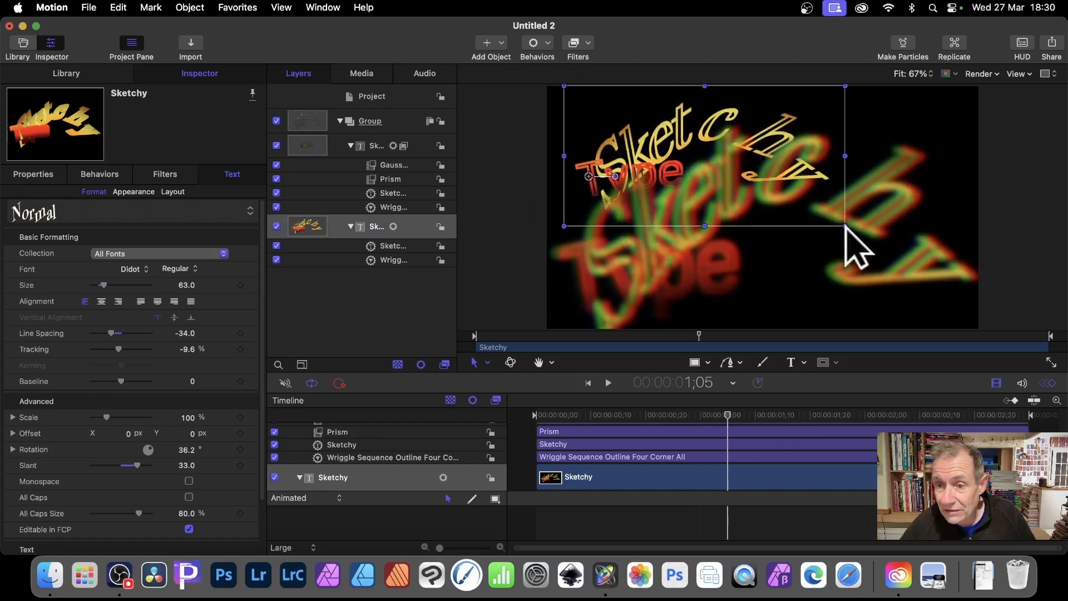
Set the Scale of the original Sketchy text to 1519%
{"action": "left_click", "coordinate": [862, 255]}
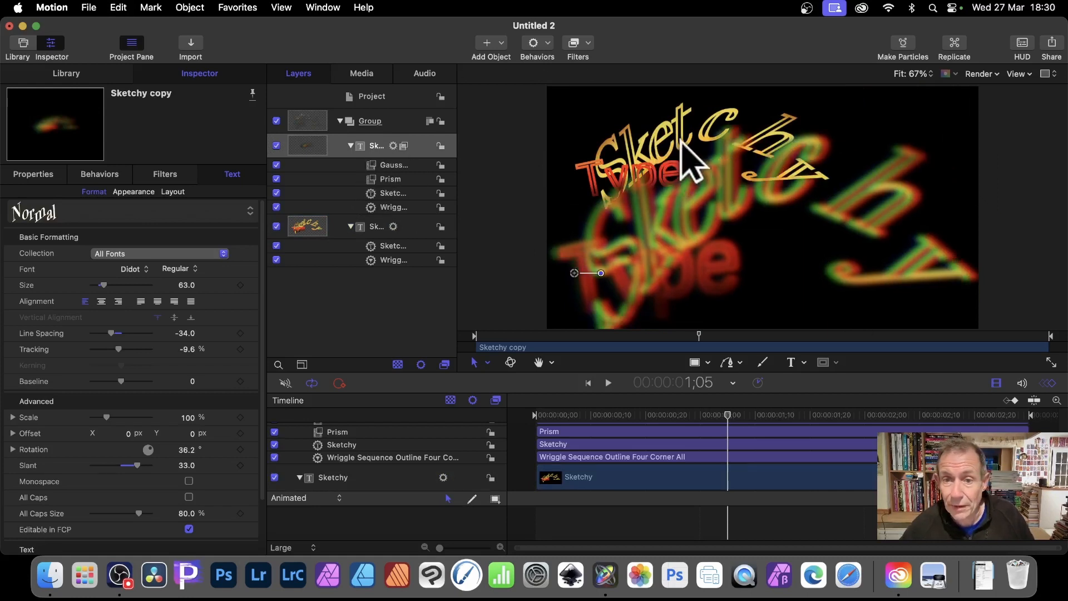
{"action": "left_click", "coordinate": [381, 146]}
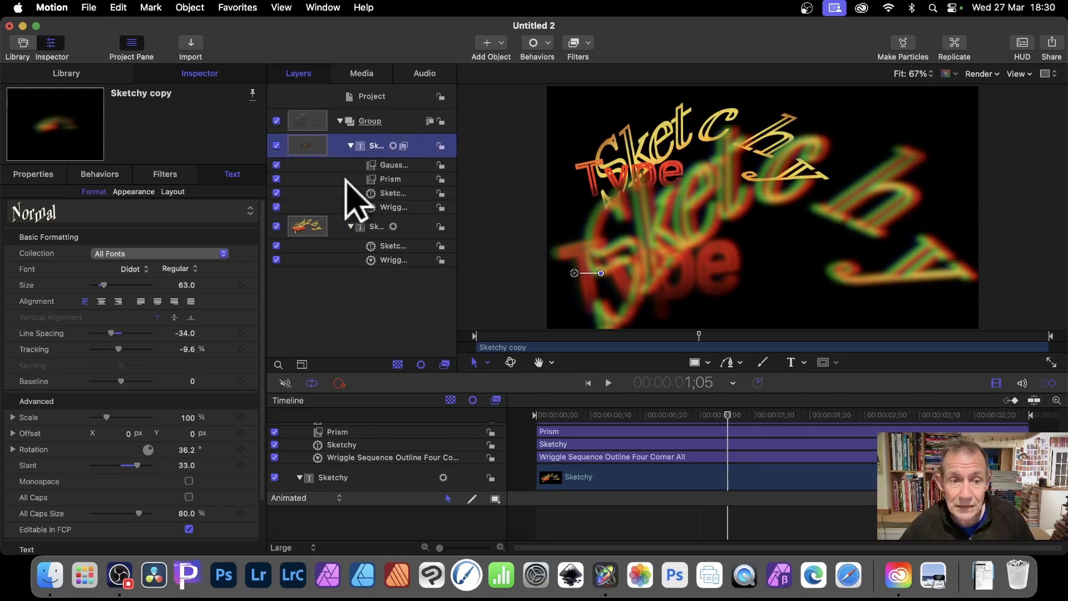
{"action": "left_click", "coordinate": [328, 229]}
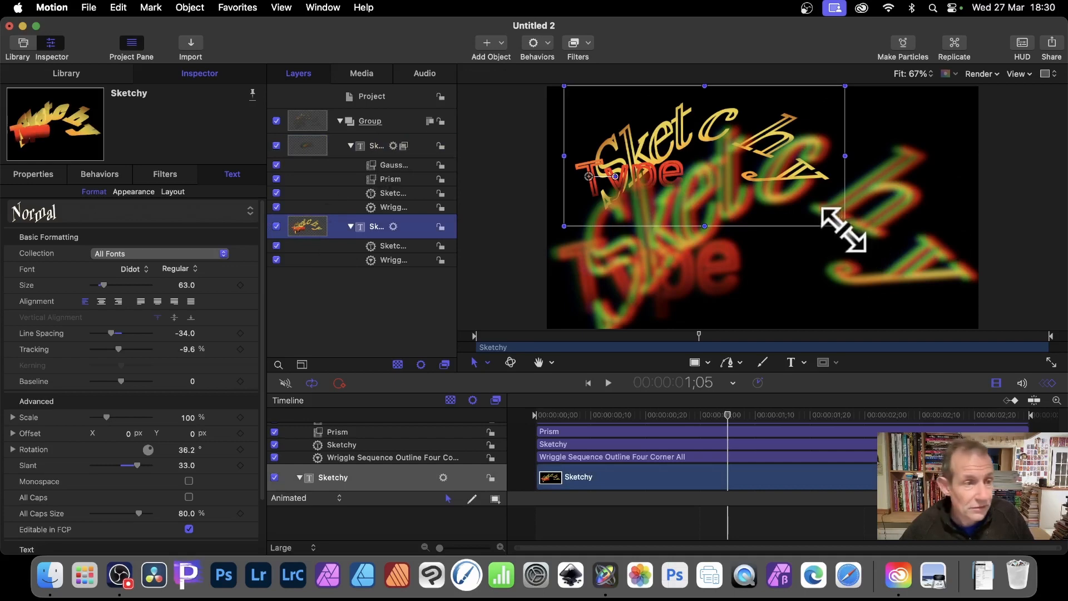
{"action": "left_click", "coordinate": [39, 176]}
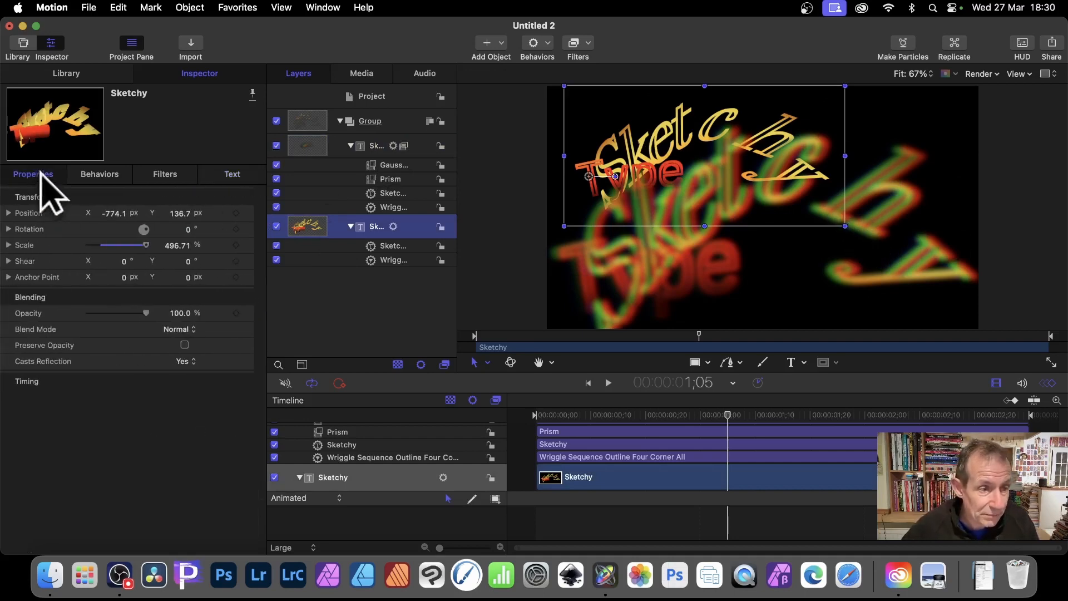
{"action": "left_click", "coordinate": [149, 245]}
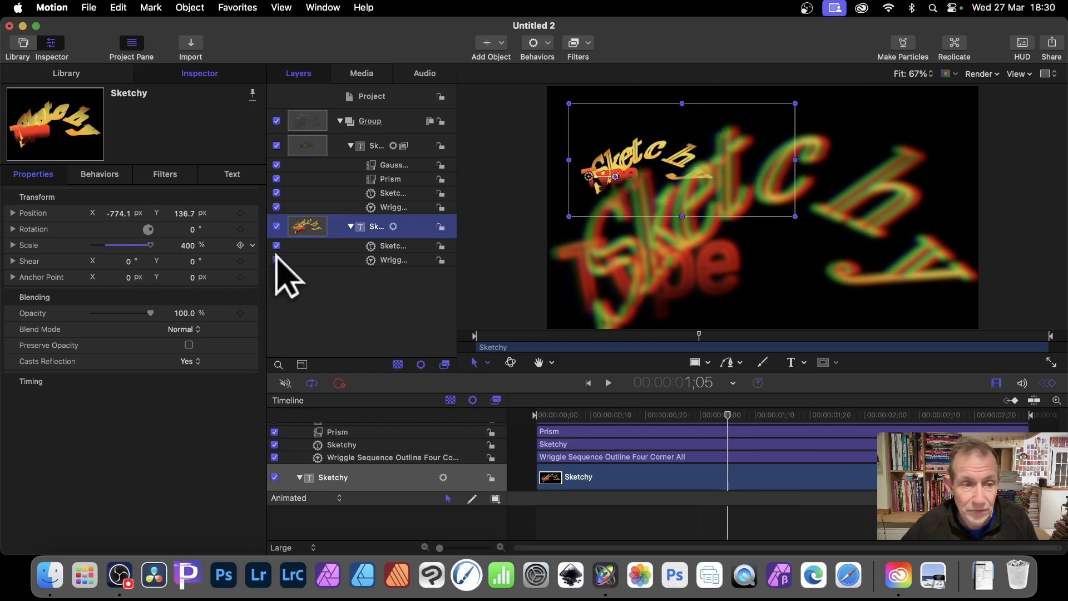
{"action": "left_click_drag", "start_coordinate": [187, 246], "coordinate": [248, 245]}
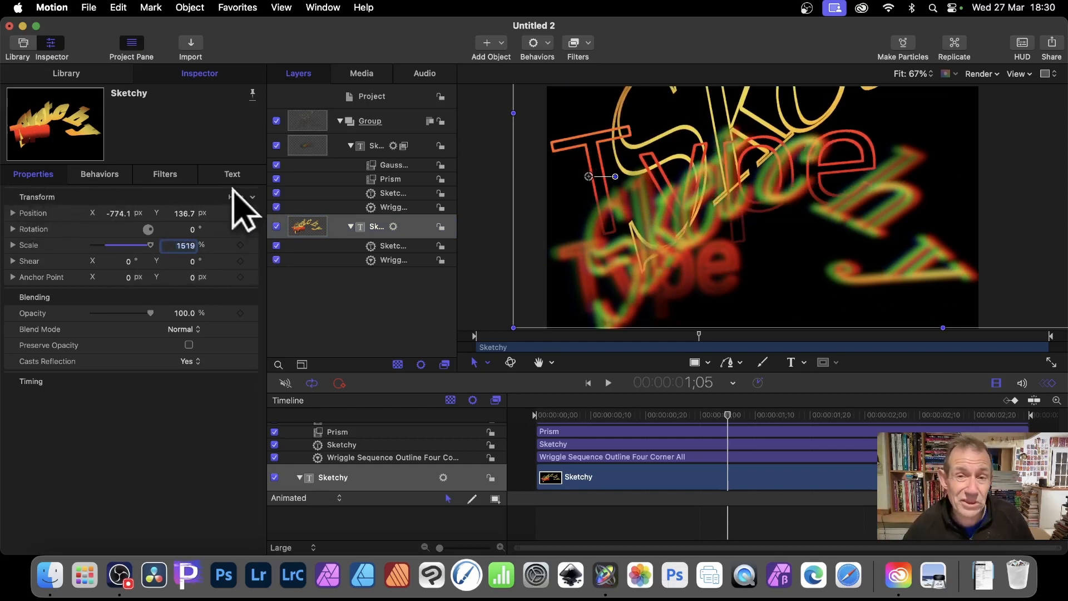
Apply a Bulge distortion filter with an Amount of 987 to the original Sketchy text and play back the animation
{"action": "left_click", "coordinate": [589, 42]}
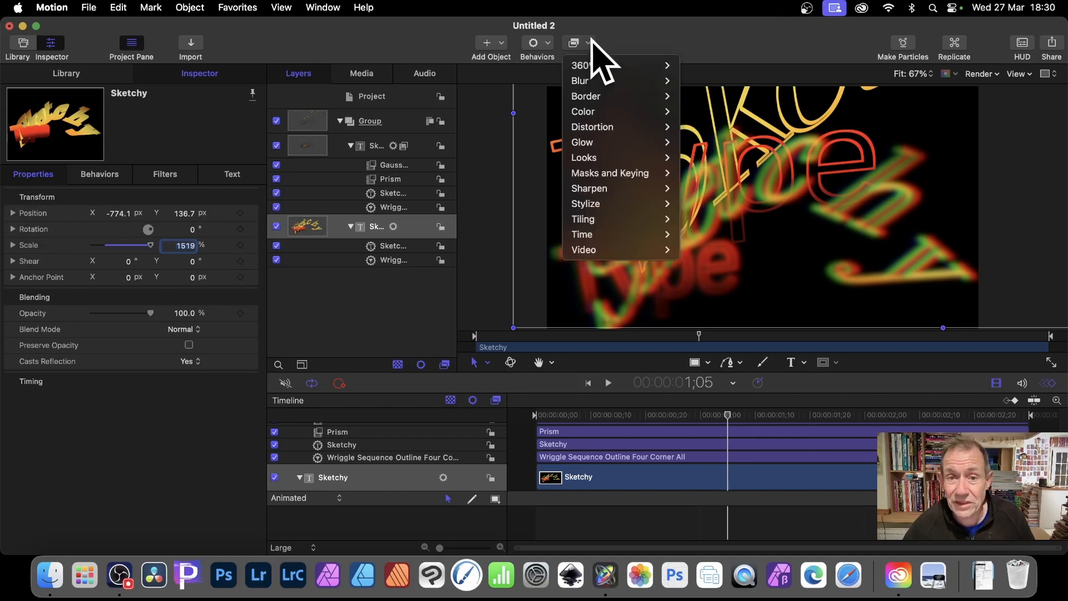
{"action": "mouse_move", "coordinate": [603, 128]}
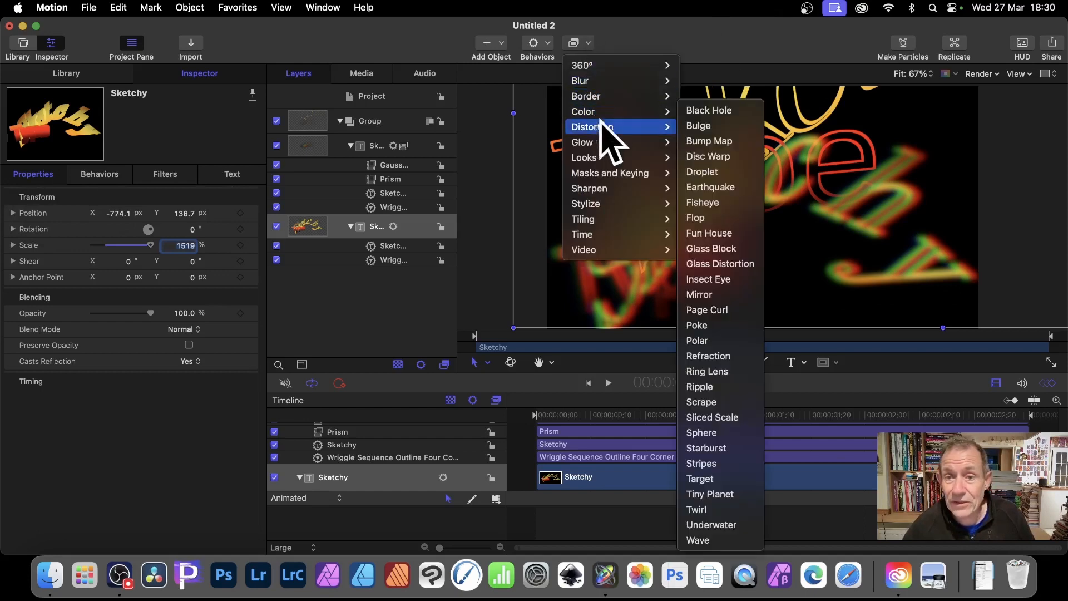
{"action": "left_click", "coordinate": [717, 129]}
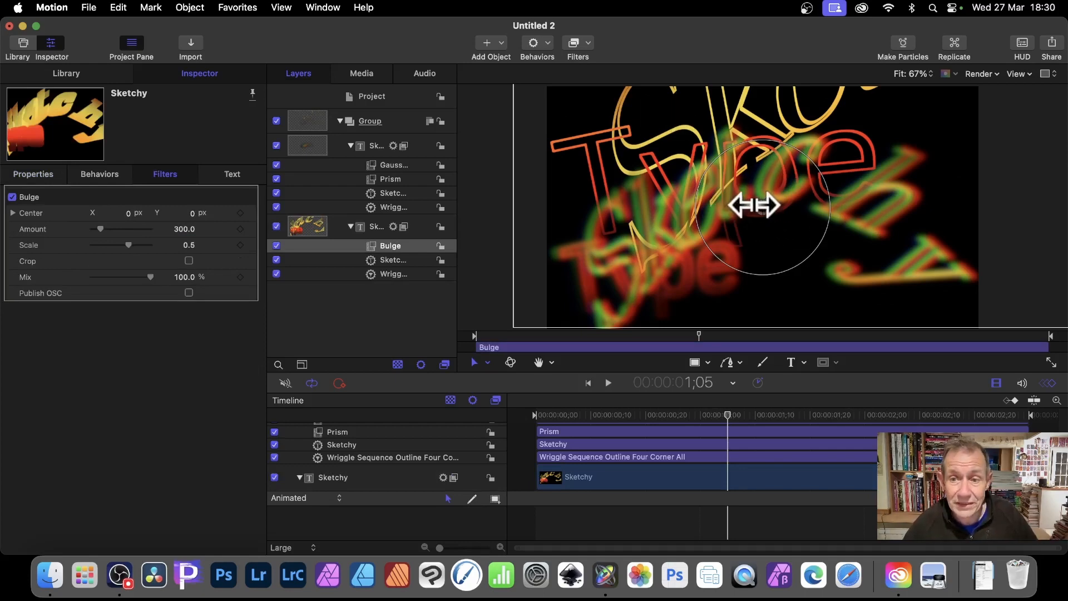
{"action": "left_click_drag", "start_coordinate": [751, 205], "coordinate": [615, 182]}
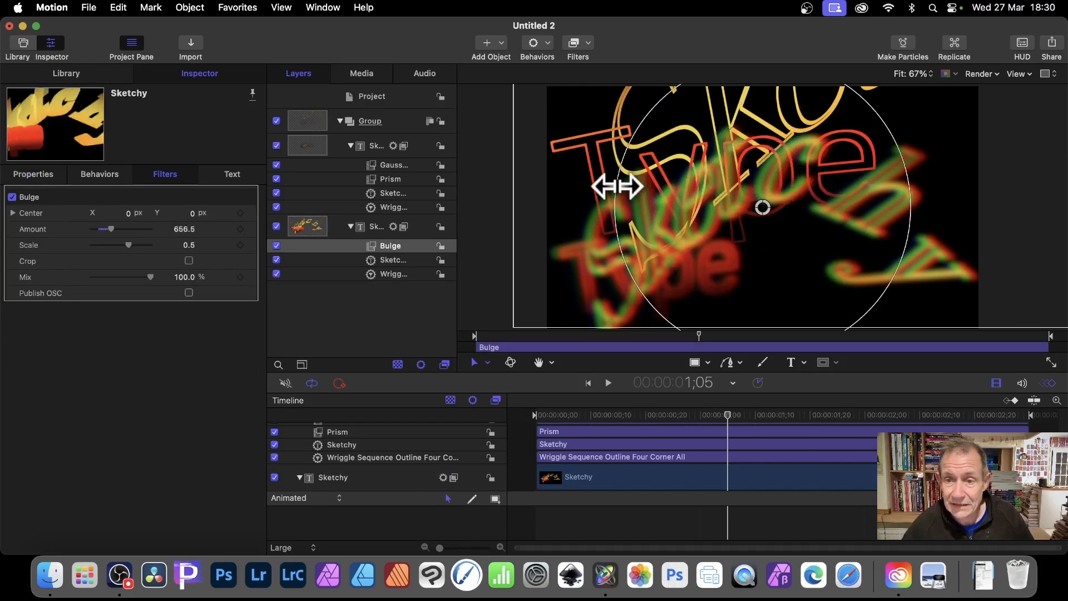
{"action": "left_click_drag", "start_coordinate": [112, 229], "coordinate": [127, 259]}
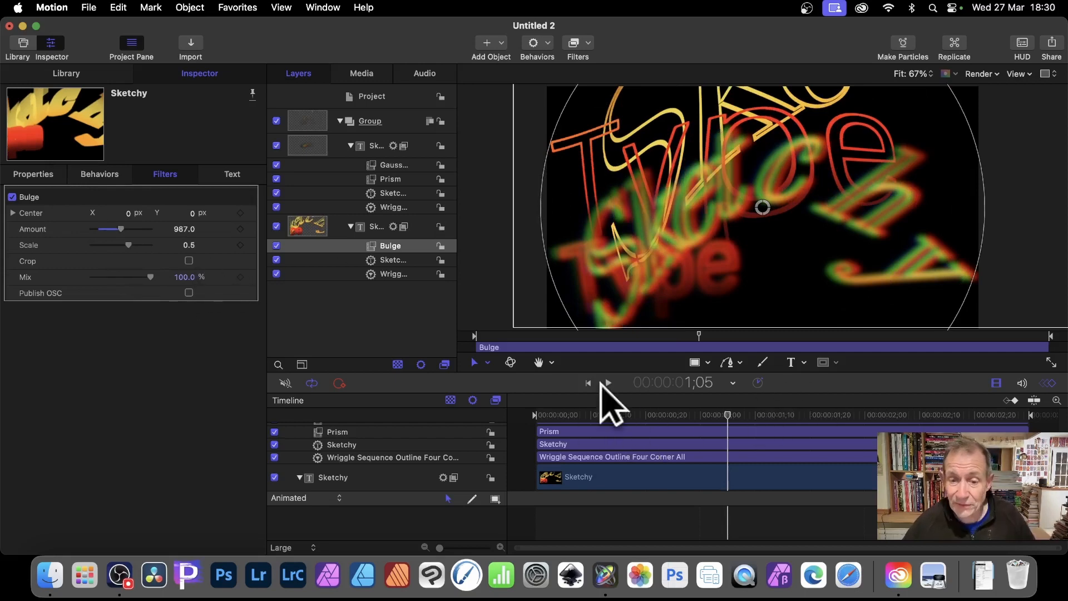
{"action": "left_click", "coordinate": [607, 383]}
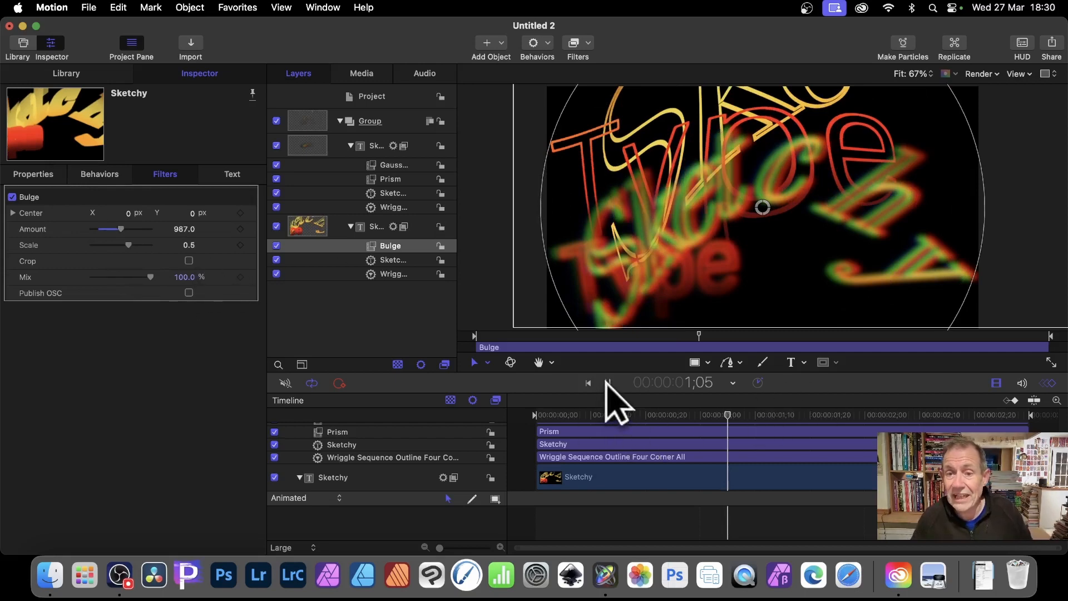